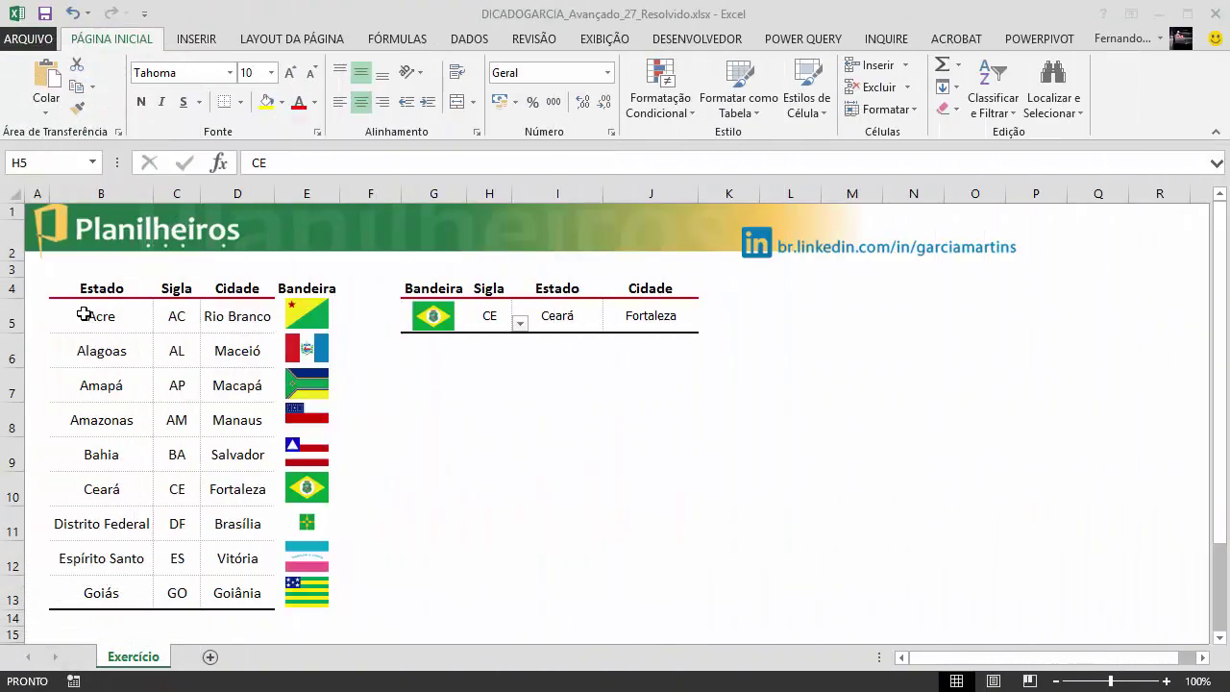
# Try AM, ES and GO in H5's dropdown of the finished example, then close it
pyautogui.moveTo(85, 315); pyautogui.dragTo(235, 602)
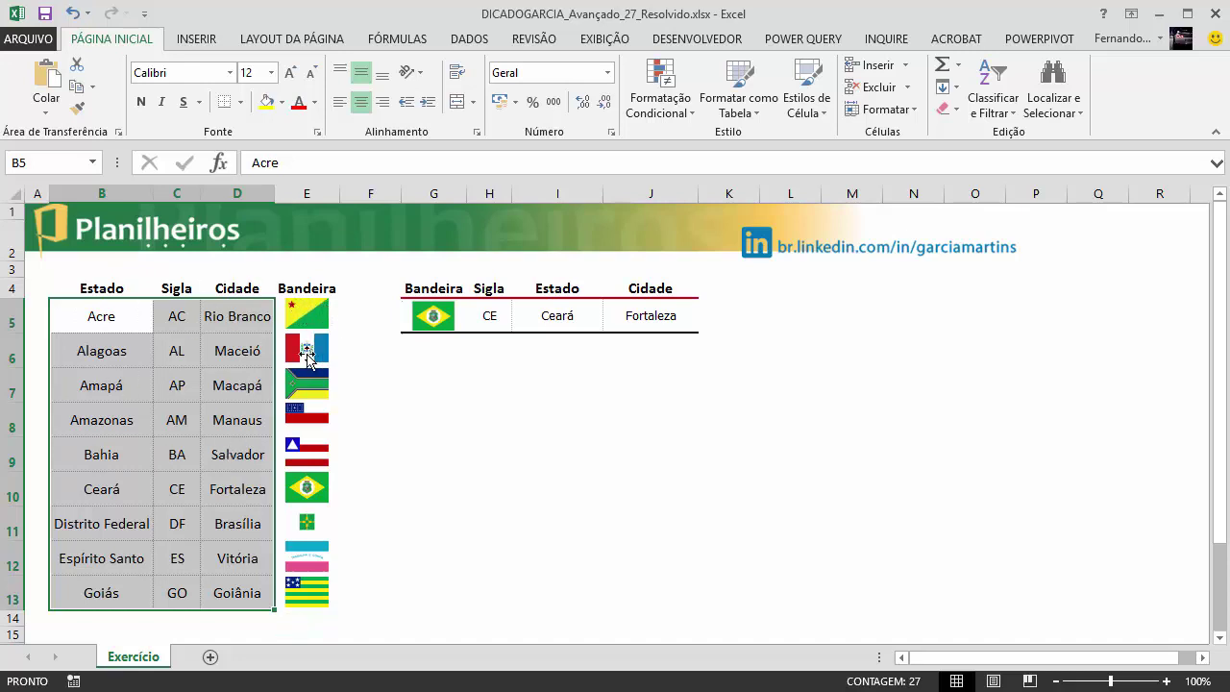
pyautogui.click(492, 319)
pyautogui.click(520, 324)
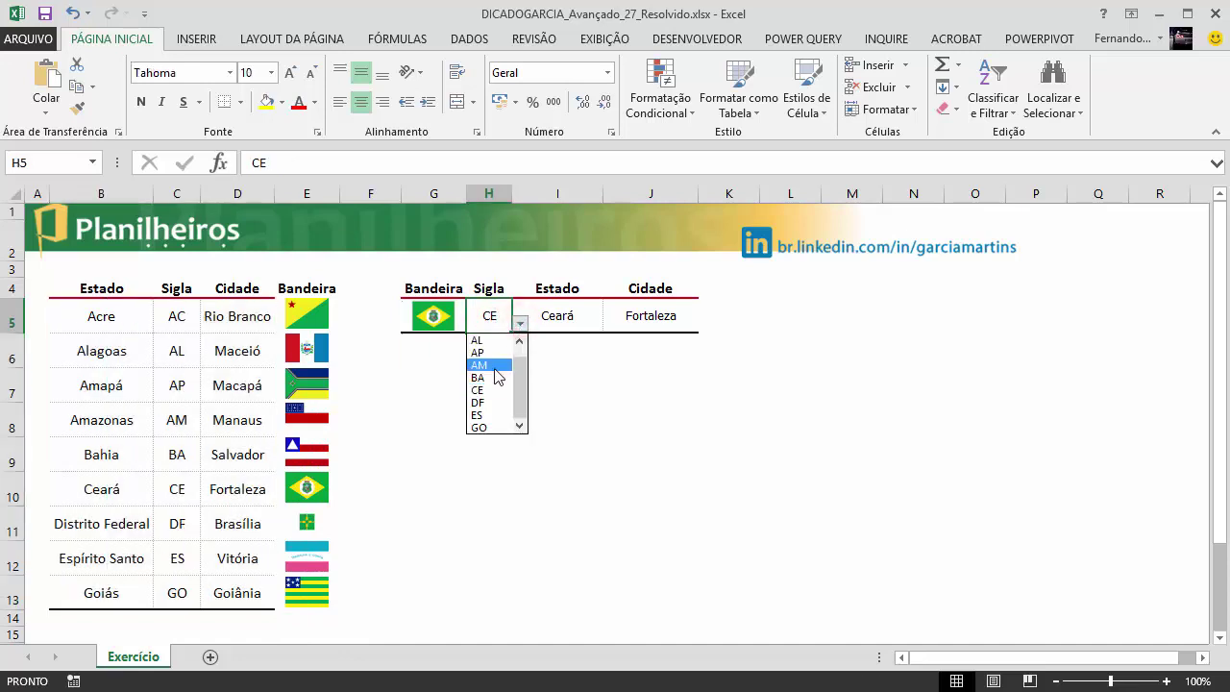
pyautogui.click(494, 371)
pyautogui.click(520, 324)
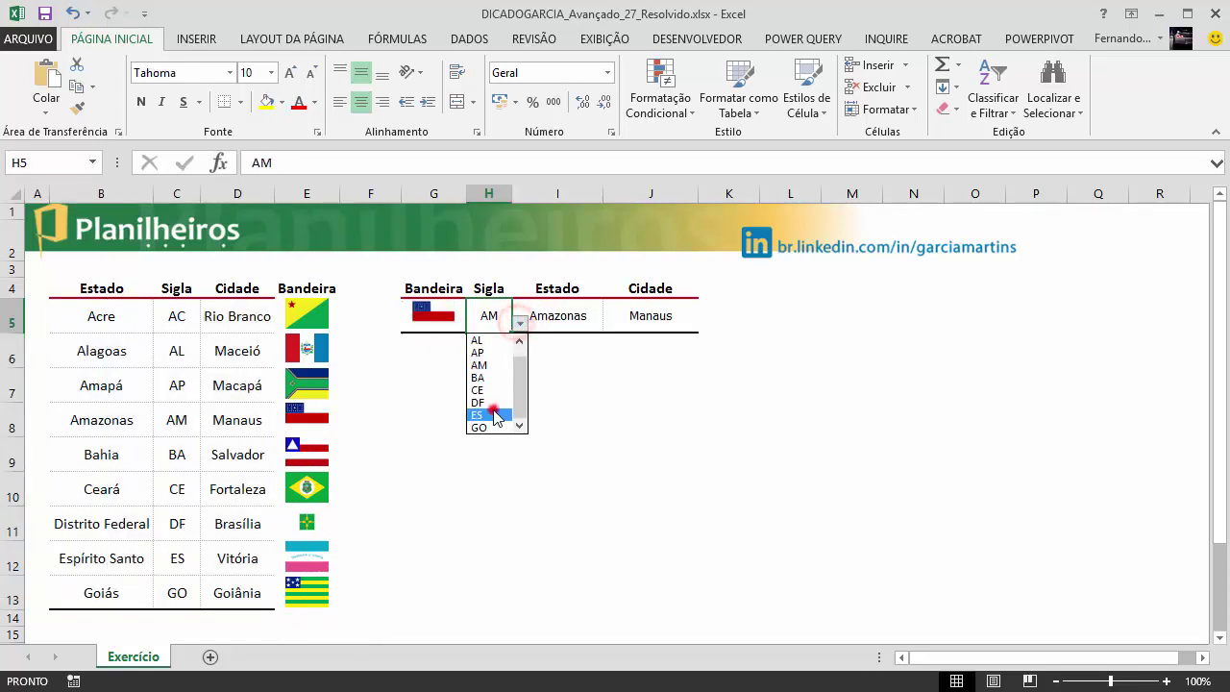
pyautogui.click(495, 415)
pyautogui.click(520, 324)
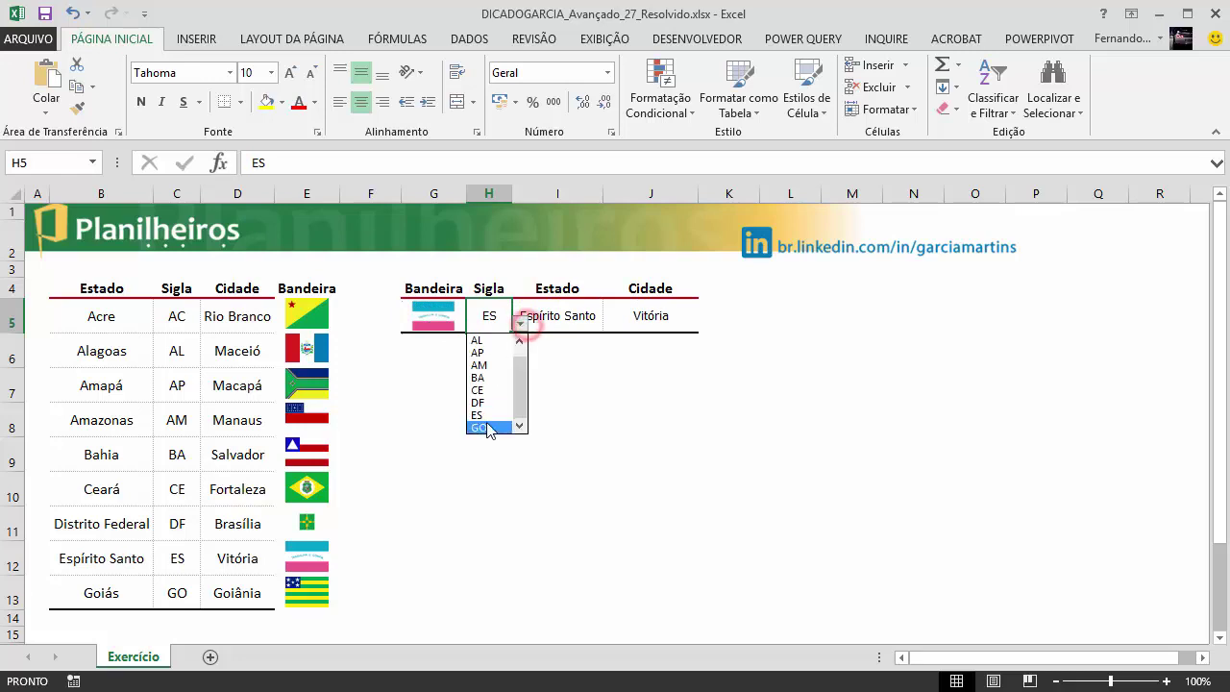
pyautogui.click(488, 428)
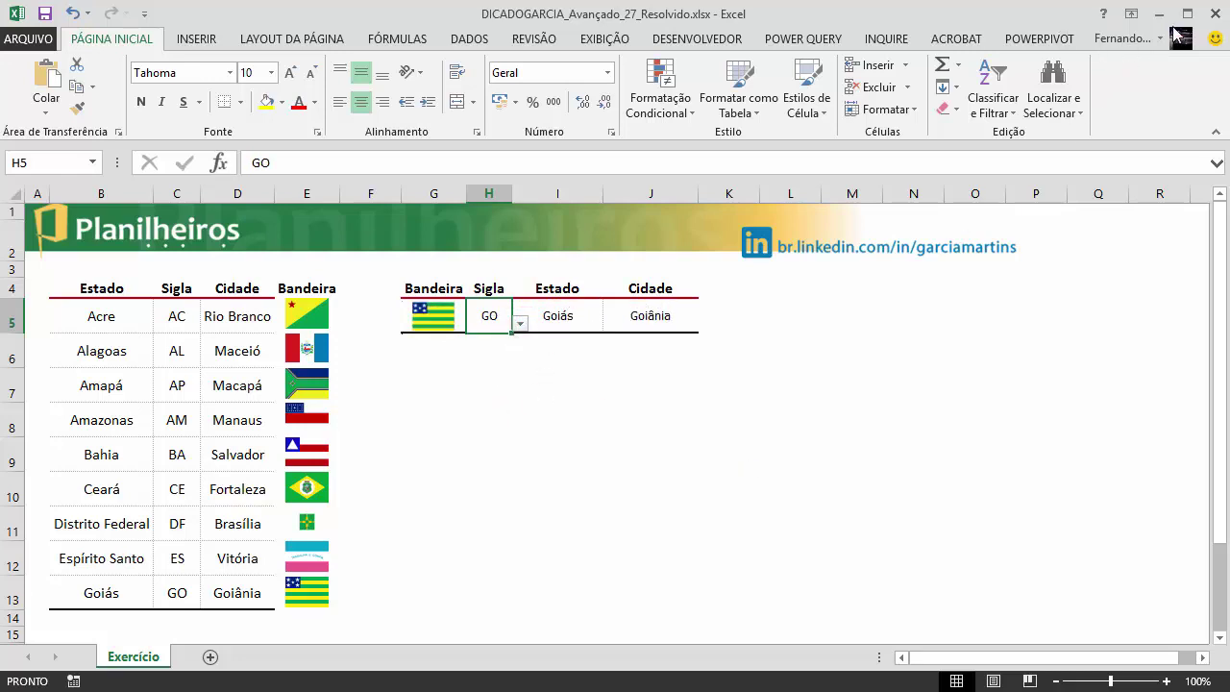
pyautogui.click(1215, 14)
# Discard the example's changes and look over the empty lookup row G5:J5
pyautogui.click(138, 114)
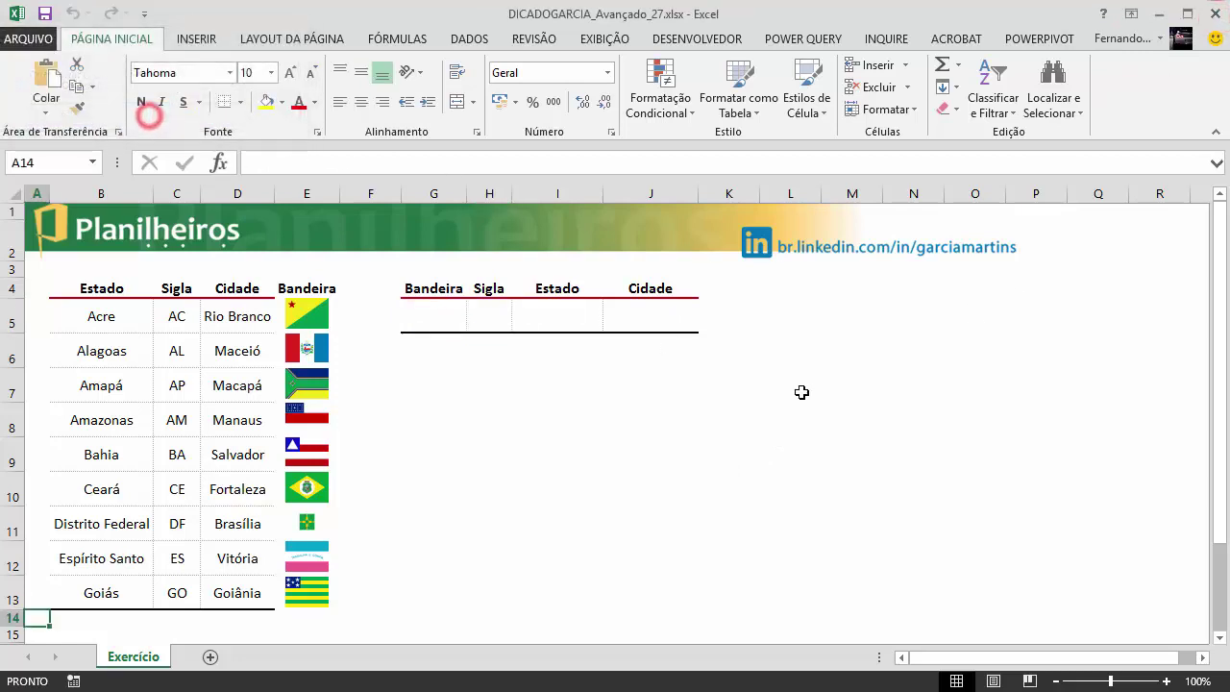
pyautogui.click(481, 423)
pyautogui.click(418, 310)
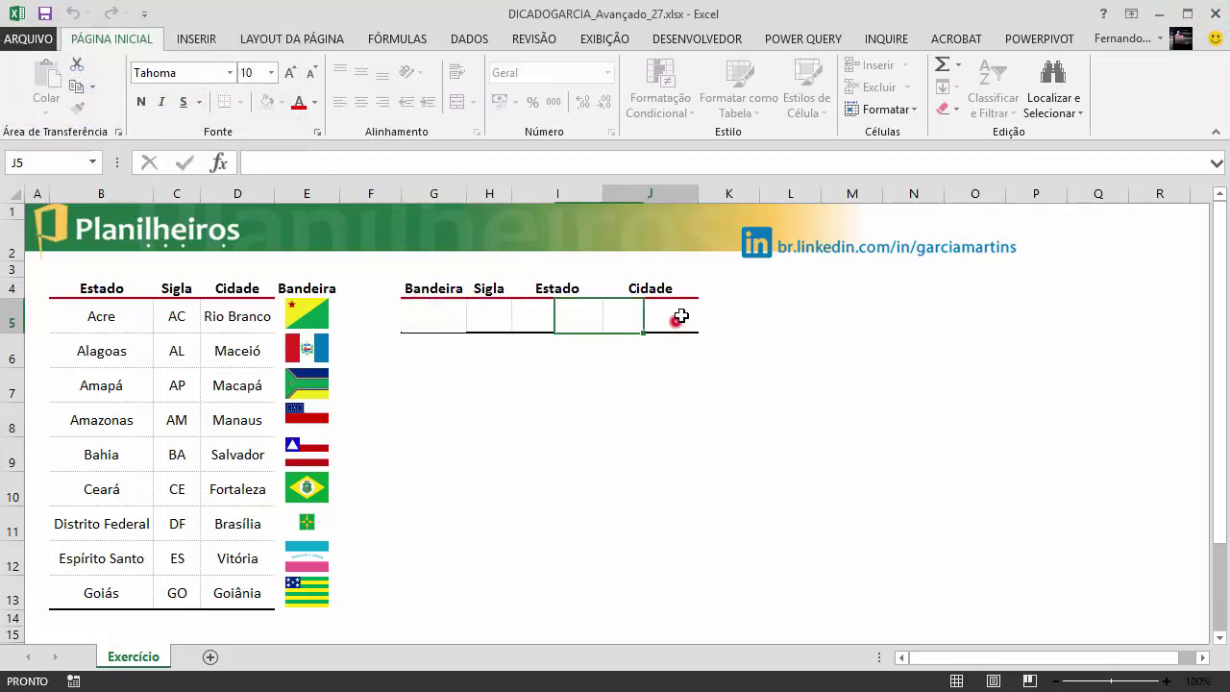
pyautogui.moveTo(642, 308)
pyautogui.mouseDown()
pyautogui.moveTo(368, 297)
pyautogui.moveTo(431, 318)
pyautogui.mouseUp()
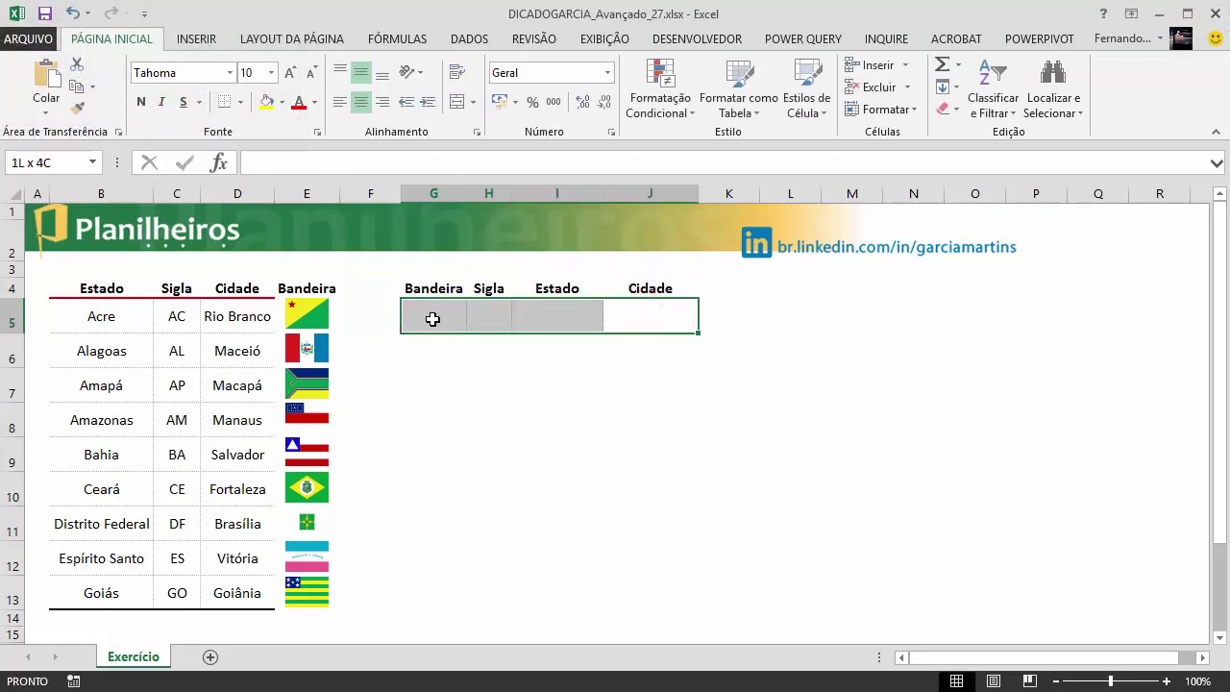
pyautogui.click(651, 443)
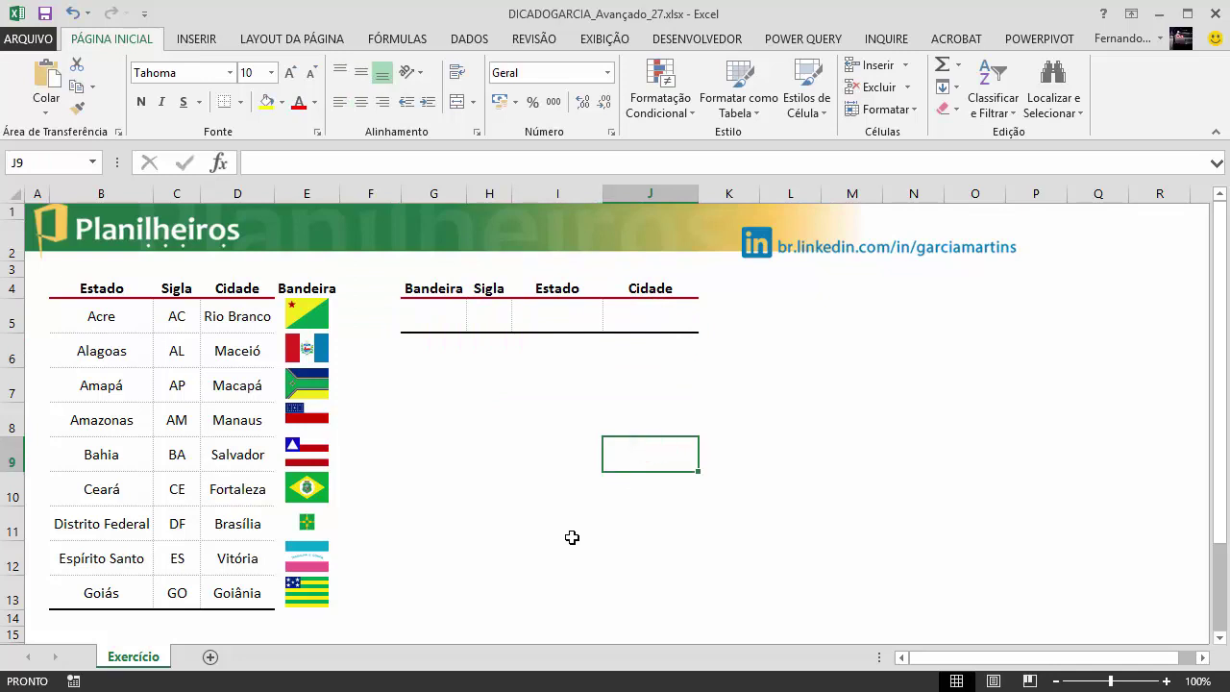
# Select the Sigla cell H5 and bring up the DADOS ribbon tab
pyautogui.click(493, 305)
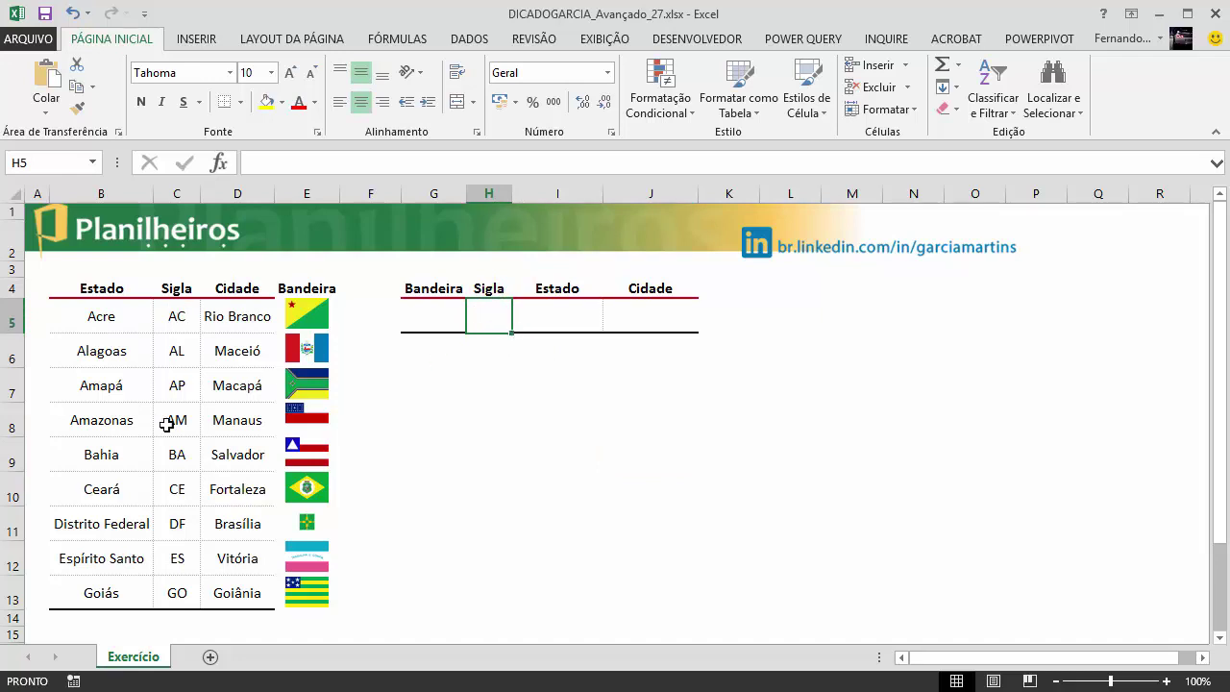
pyautogui.click(714, 411)
pyautogui.click(489, 311)
pyautogui.click(499, 420)
pyautogui.click(488, 307)
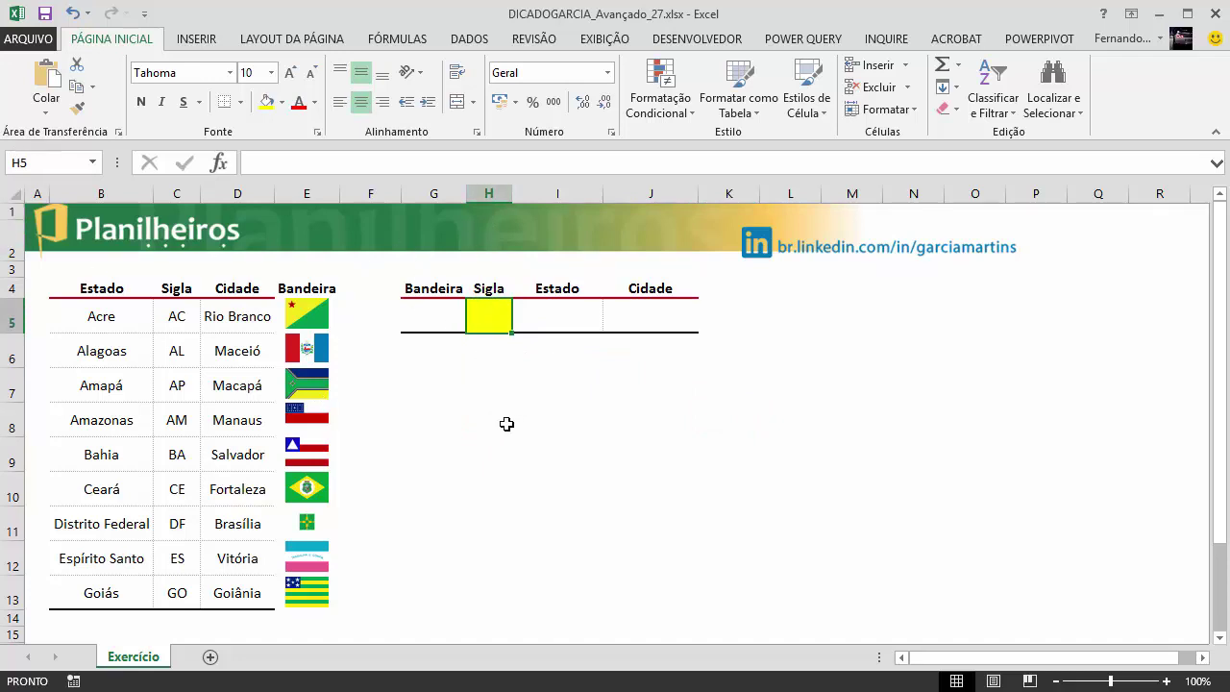
pyautogui.click(473, 40)
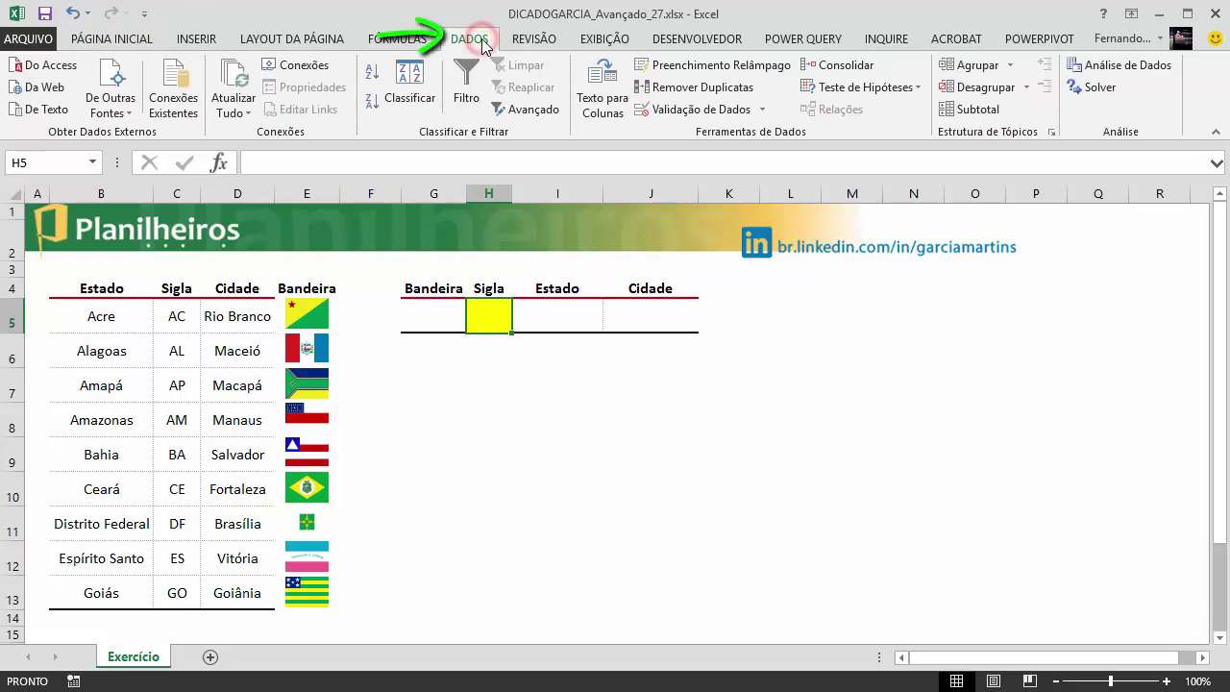
# Give H5 a Lista data validation with source =$C$5:$C$13
pyautogui.click(702, 110)
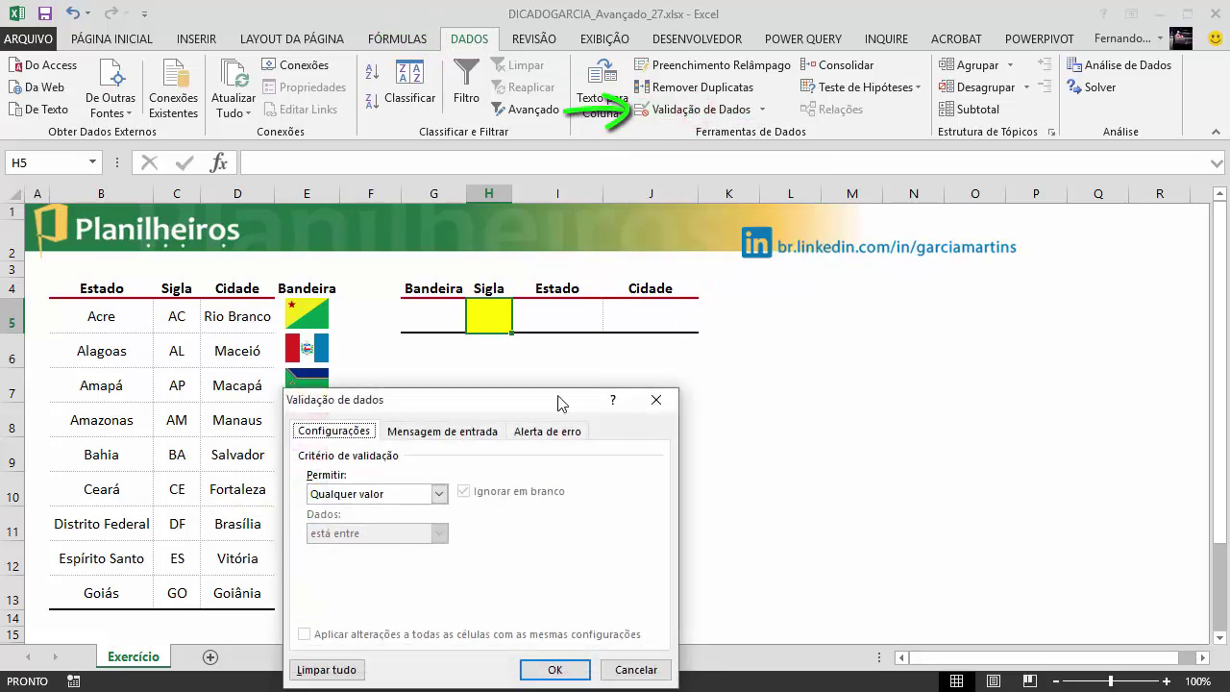
pyautogui.moveTo(630, 388); pyautogui.dragTo(971, 211)
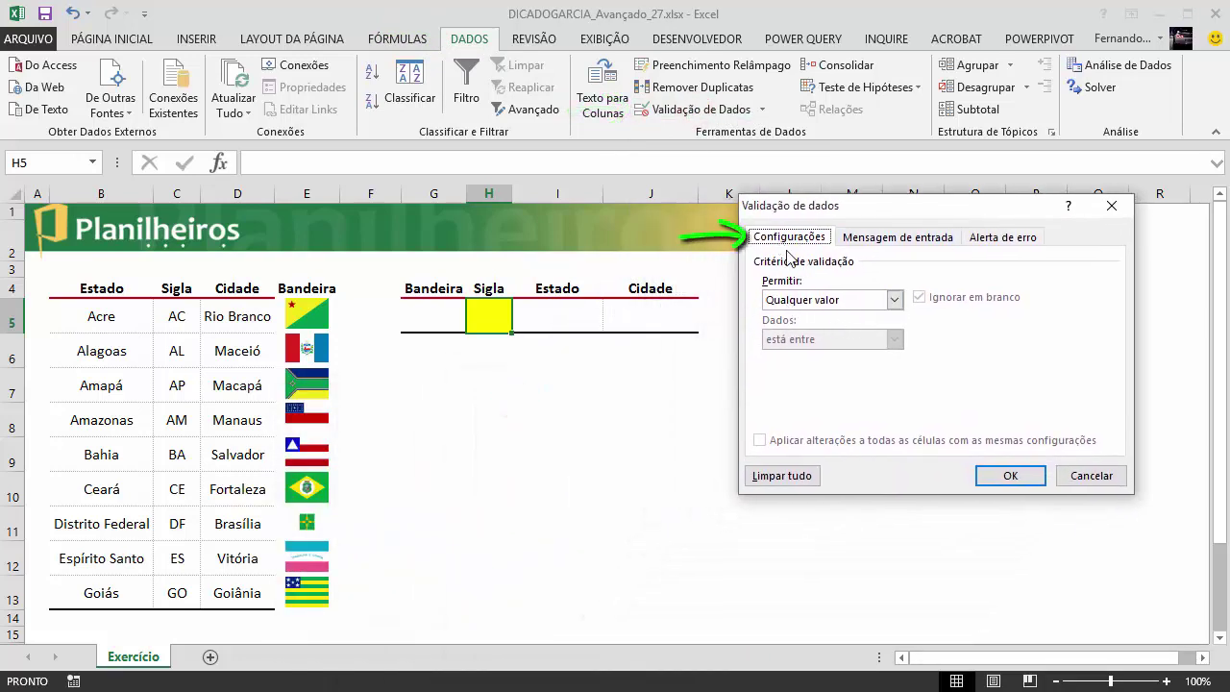
pyautogui.click(894, 300)
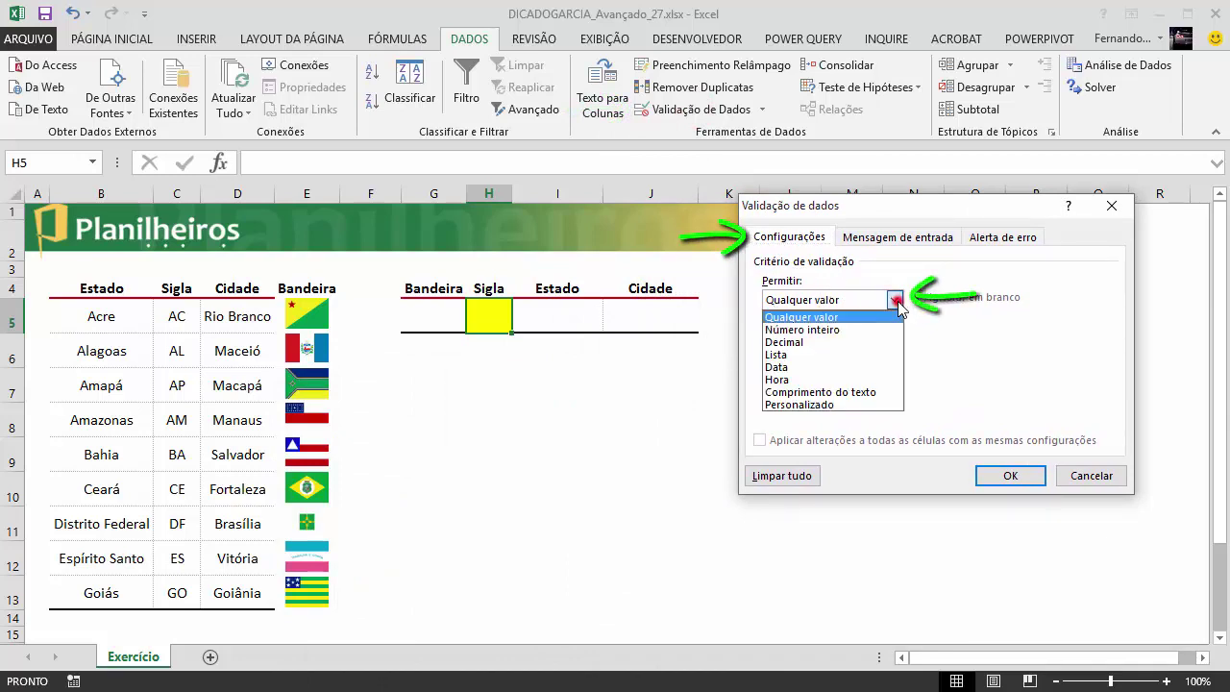
pyautogui.click(830, 355)
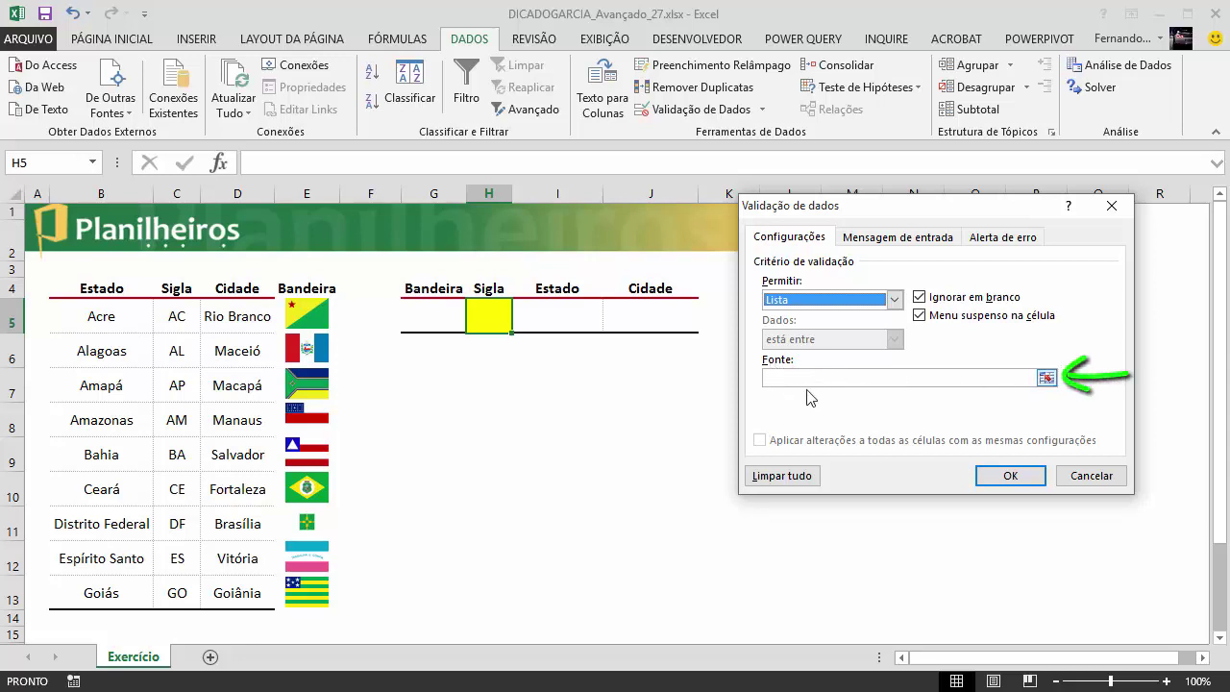
pyautogui.click(1047, 379)
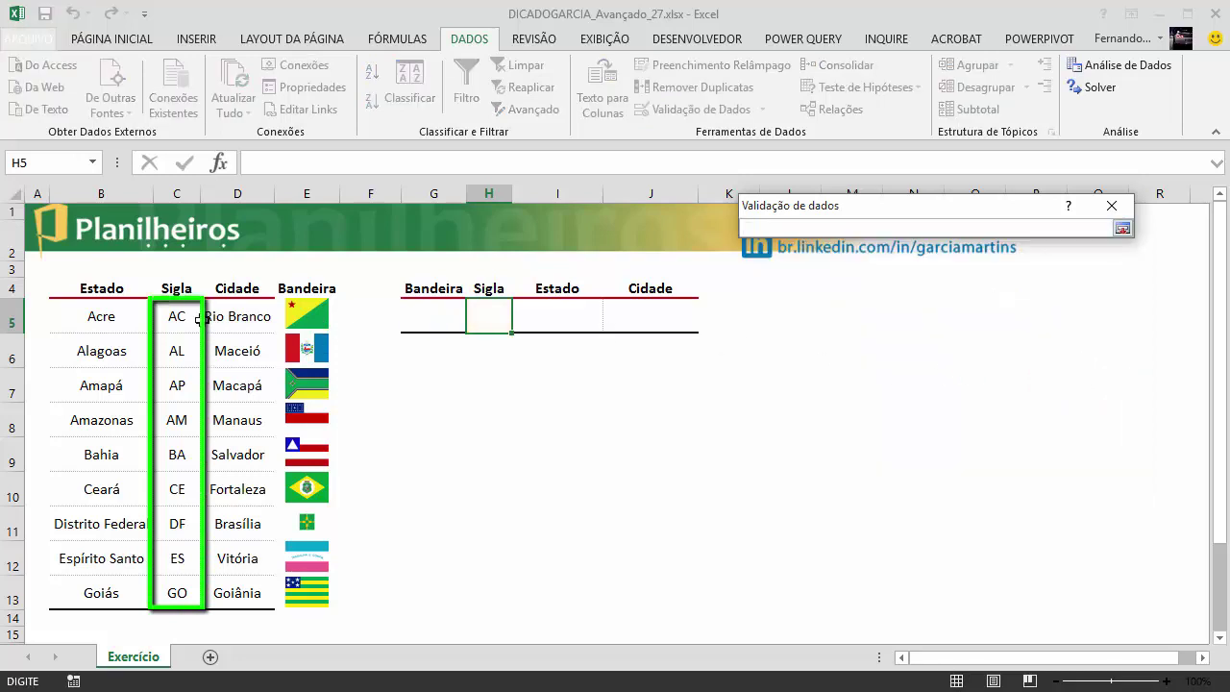
pyautogui.moveTo(174, 316); pyautogui.dragTo(175, 593)
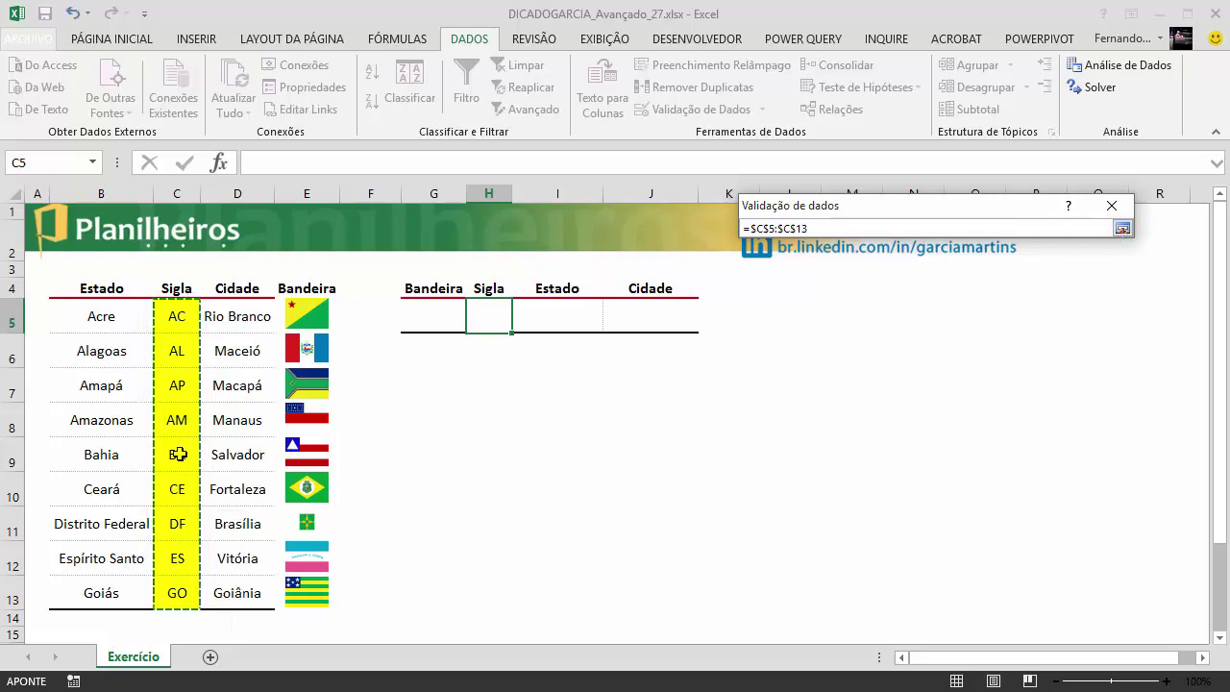
pyautogui.click(1122, 232)
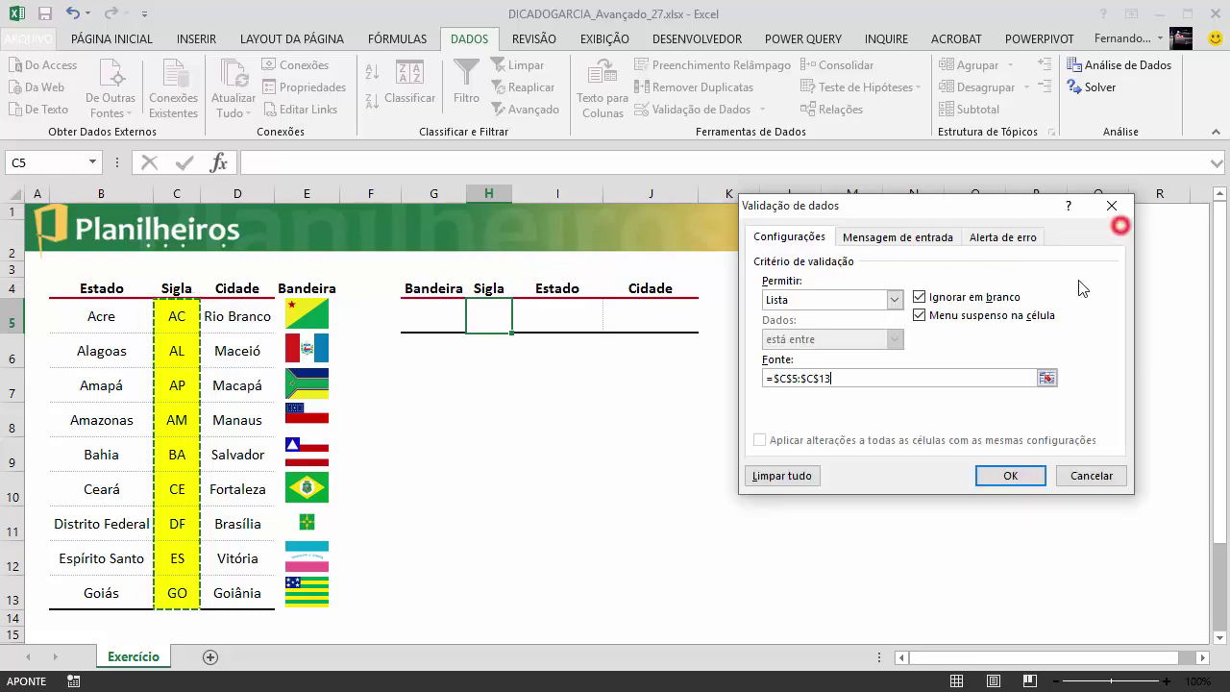
pyautogui.click(1009, 475)
pyautogui.click(521, 321)
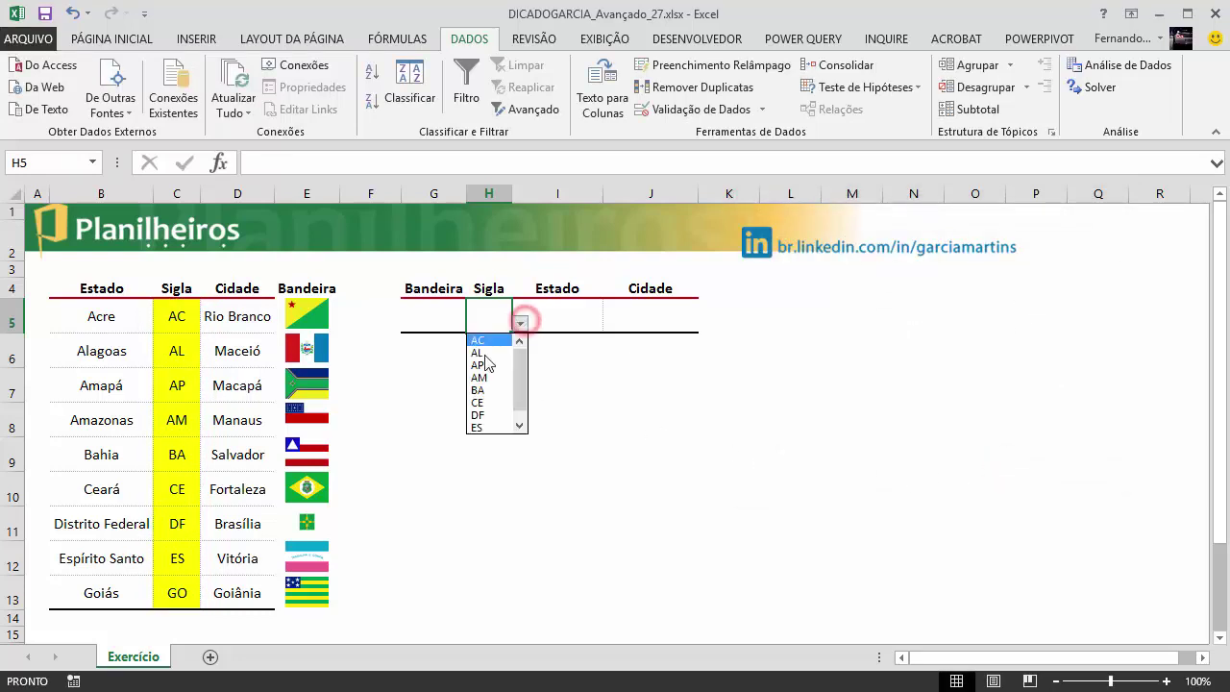
# Try BA, AL, CE and ES from H5's new abbreviation list
pyautogui.click(486, 396)
pyautogui.click(524, 321)
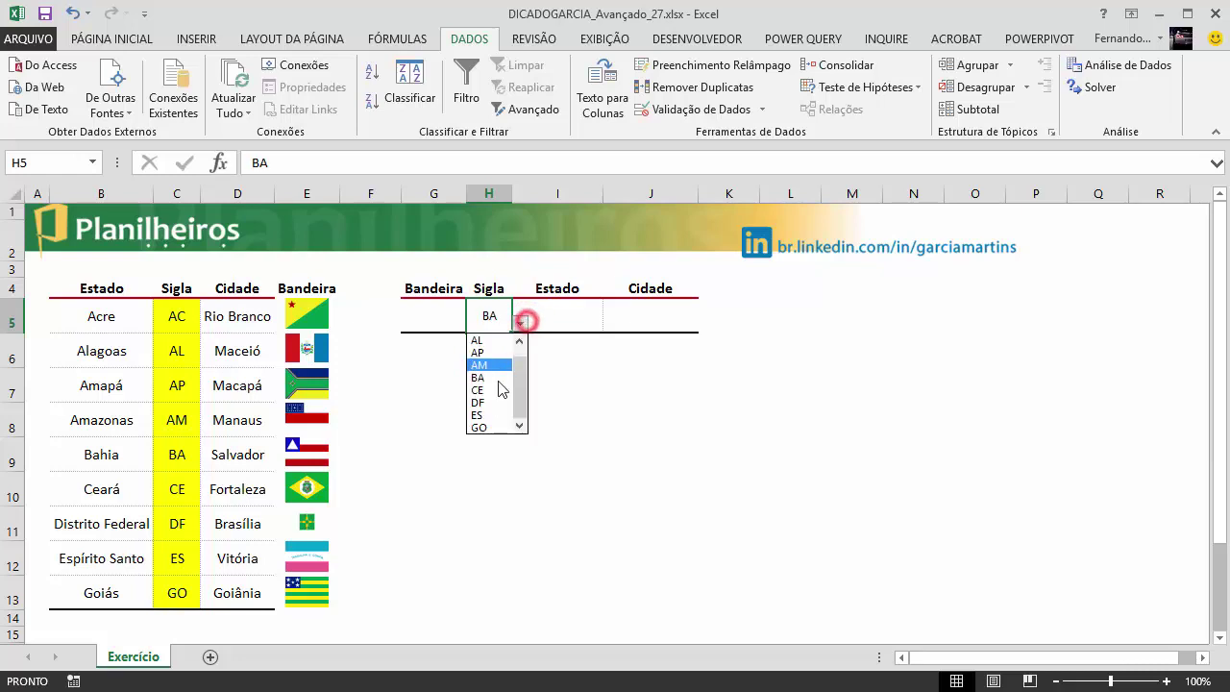
pyautogui.scroll(1, 519, 398)
pyautogui.click(487, 351)
pyautogui.click(521, 321)
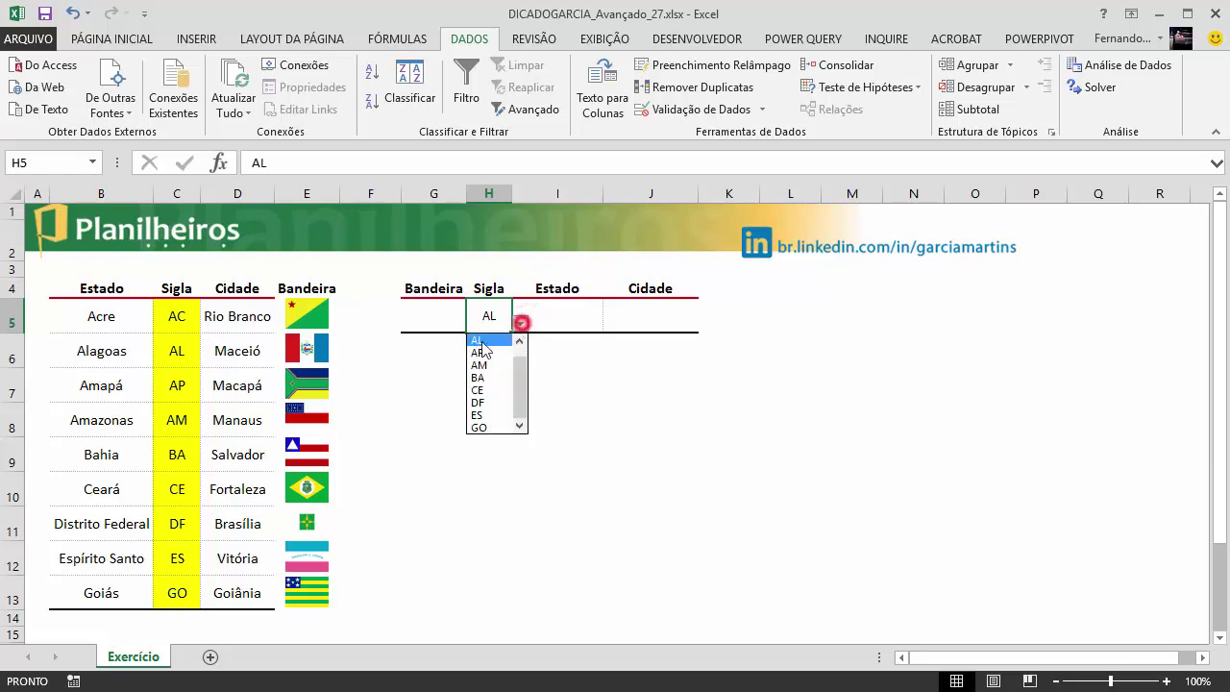
pyautogui.click(486, 390)
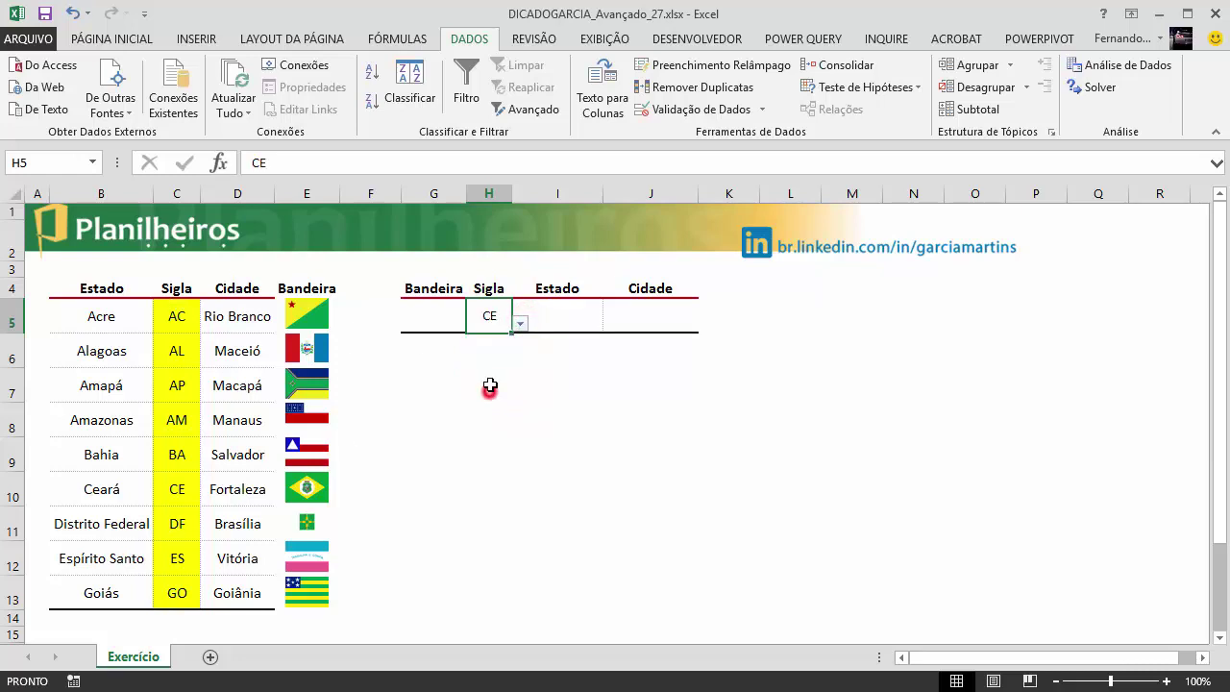
pyautogui.click(522, 321)
pyautogui.click(488, 403)
pyautogui.click(613, 382)
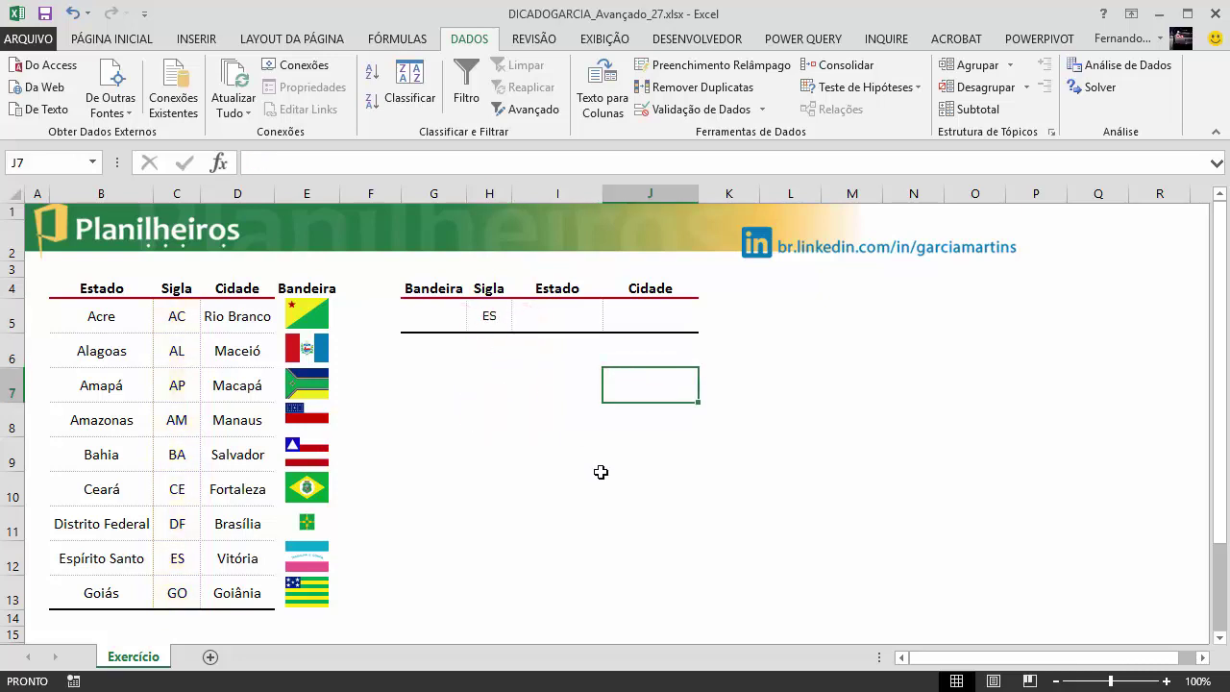
# Switch H5 through BA and ES, finally settling on CE
pyautogui.click(488, 323)
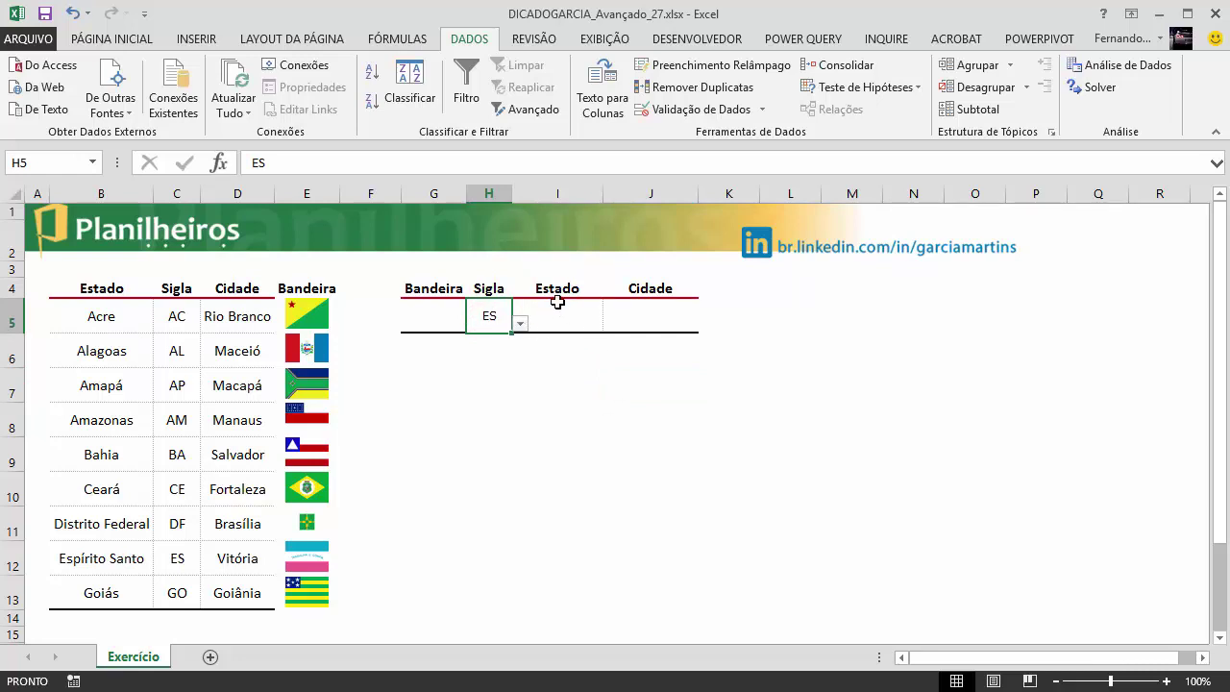
pyautogui.click(520, 324)
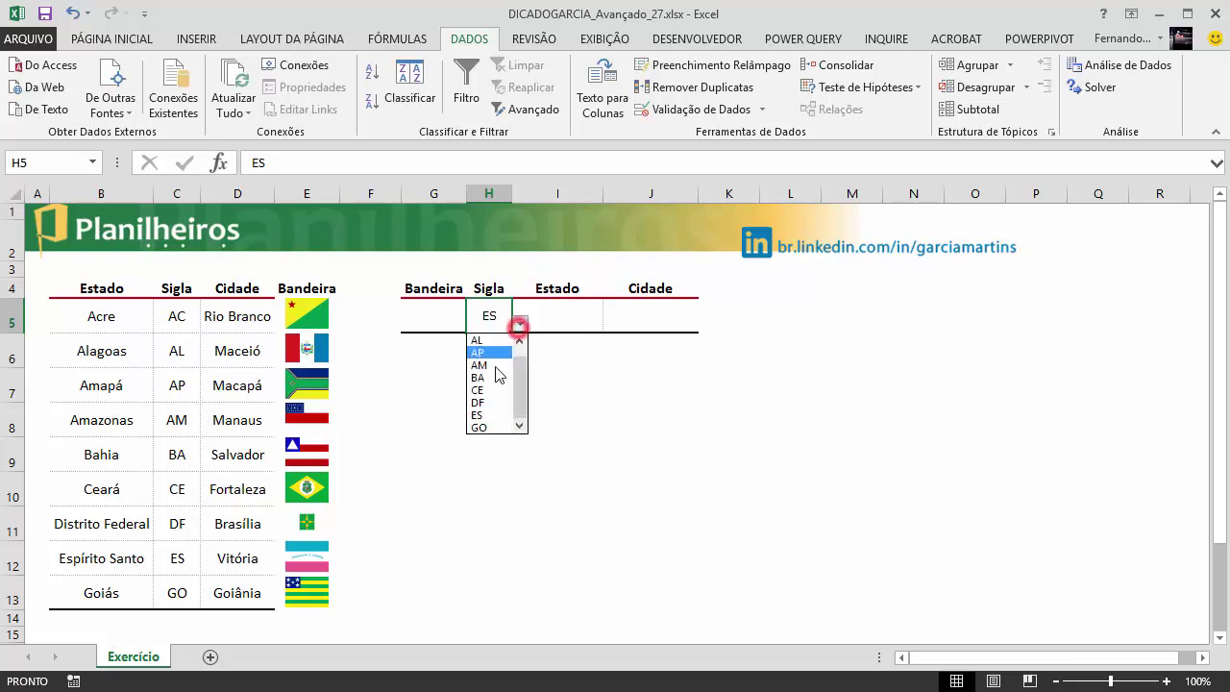
pyautogui.click(486, 373)
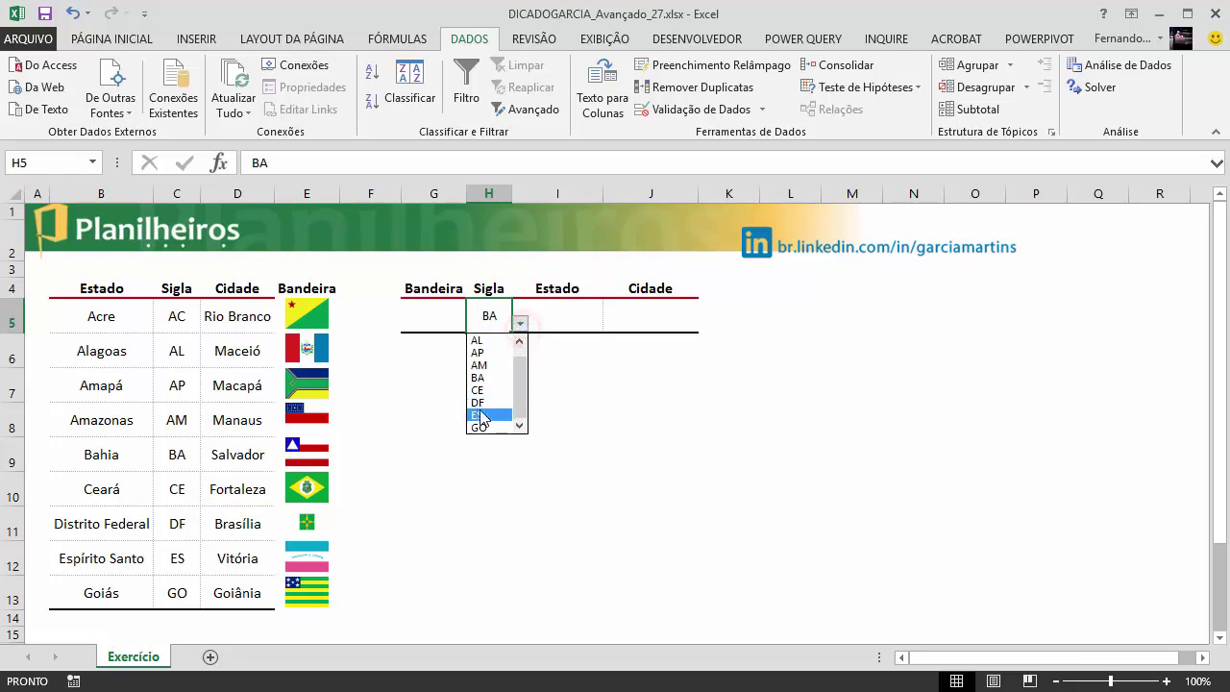
pyautogui.click(477, 414)
pyautogui.click(573, 313)
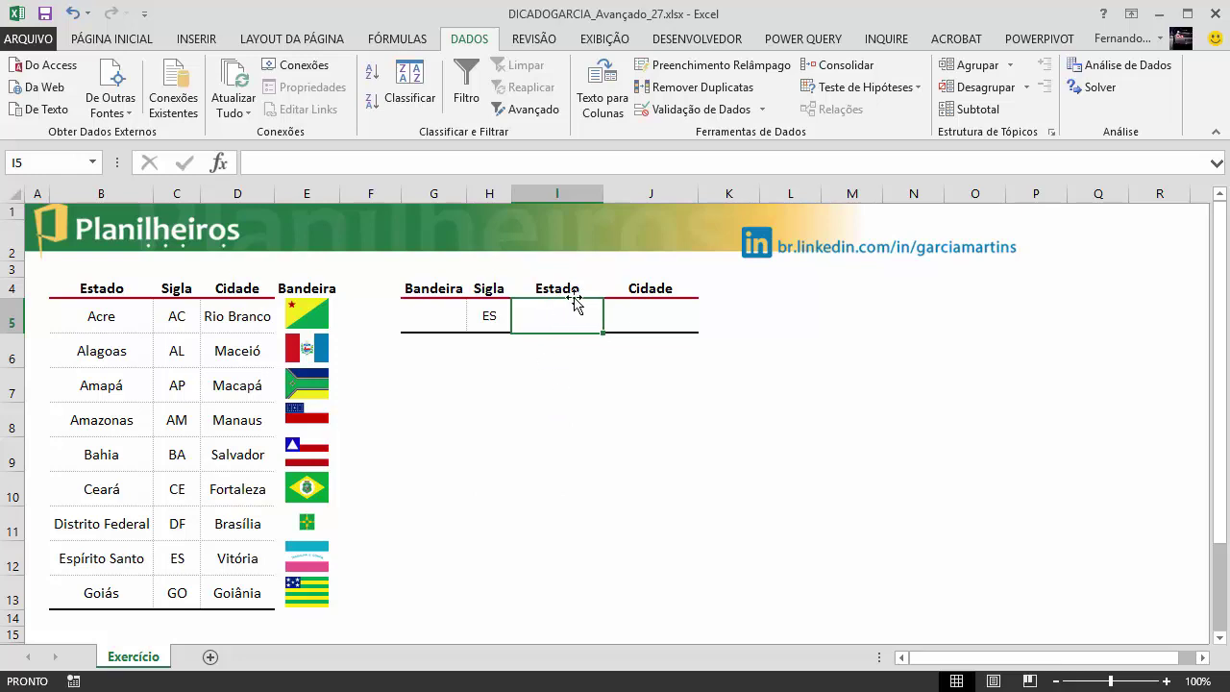
pyautogui.click(491, 312)
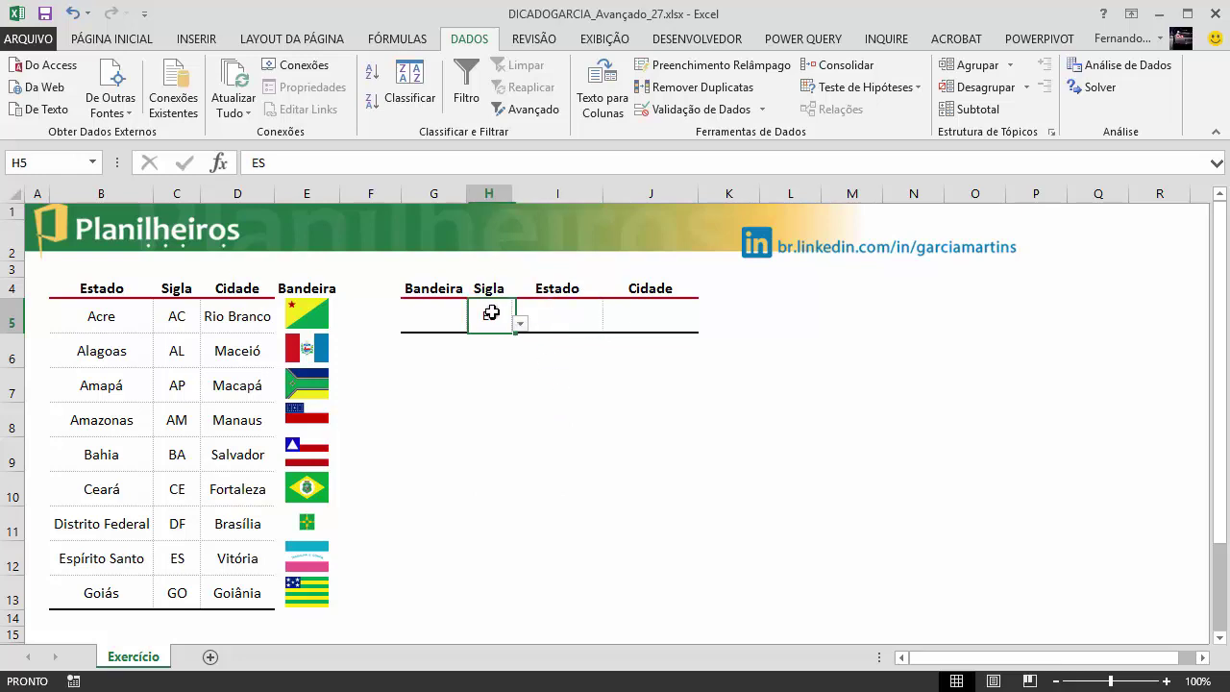
pyautogui.click(519, 323)
pyautogui.click(504, 397)
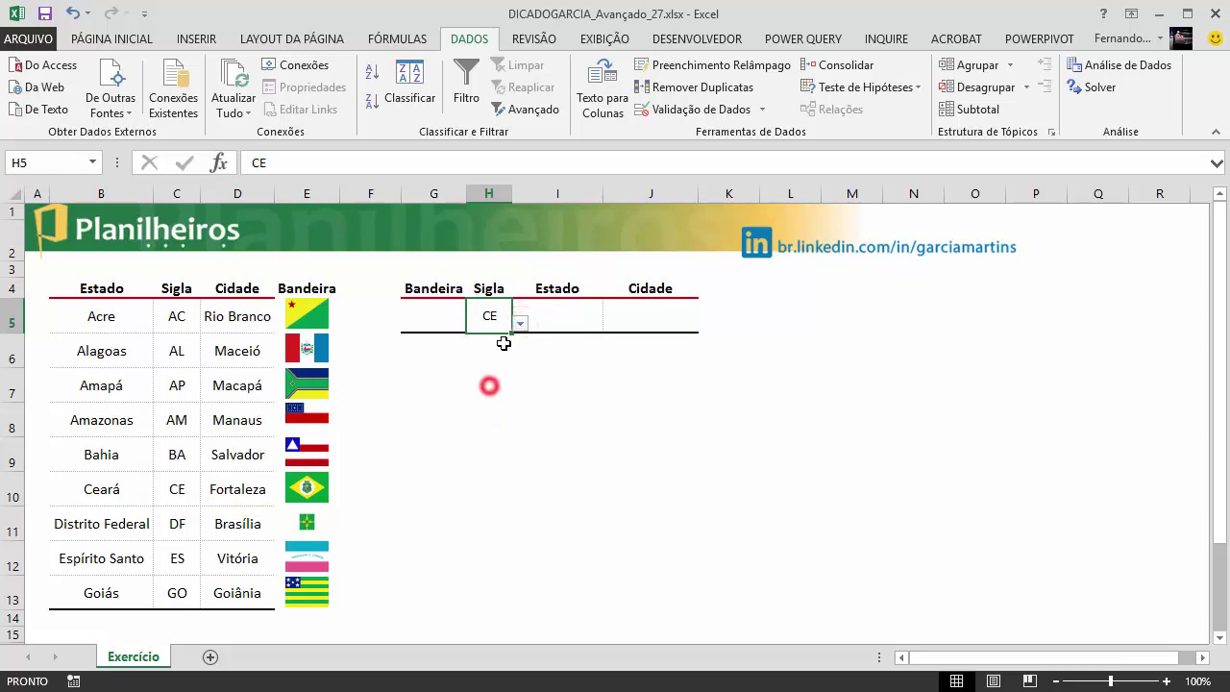
pyautogui.click(519, 322)
pyautogui.click(497, 390)
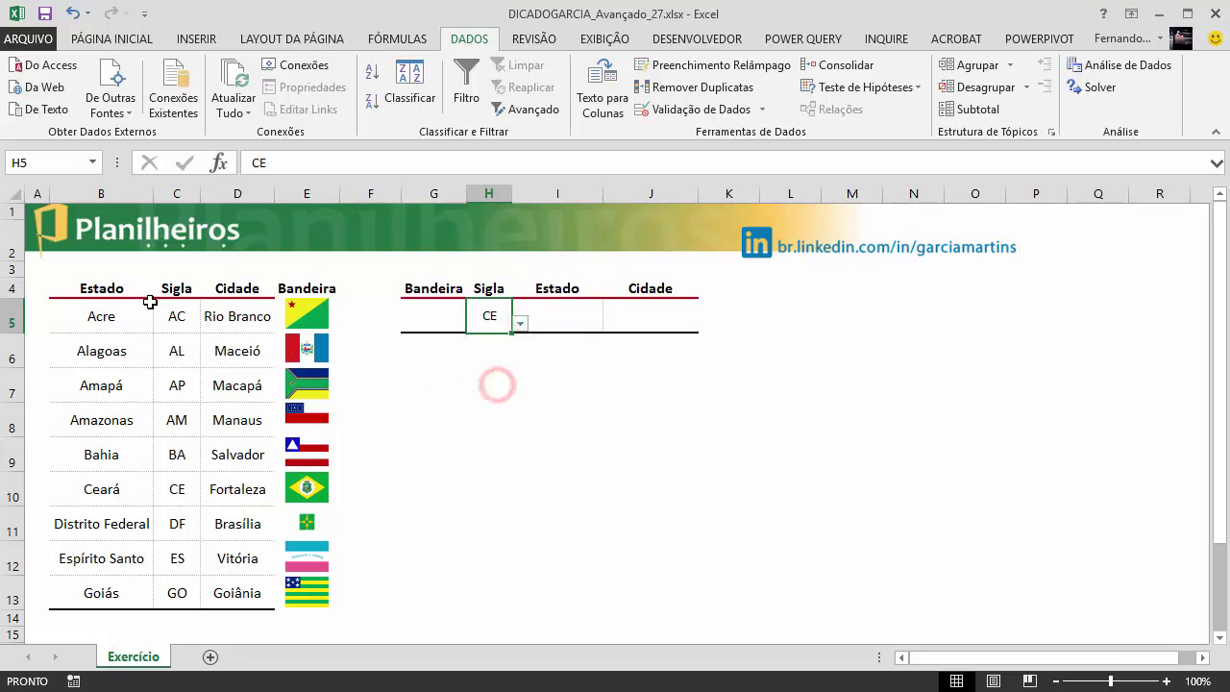
pyautogui.click(557, 313)
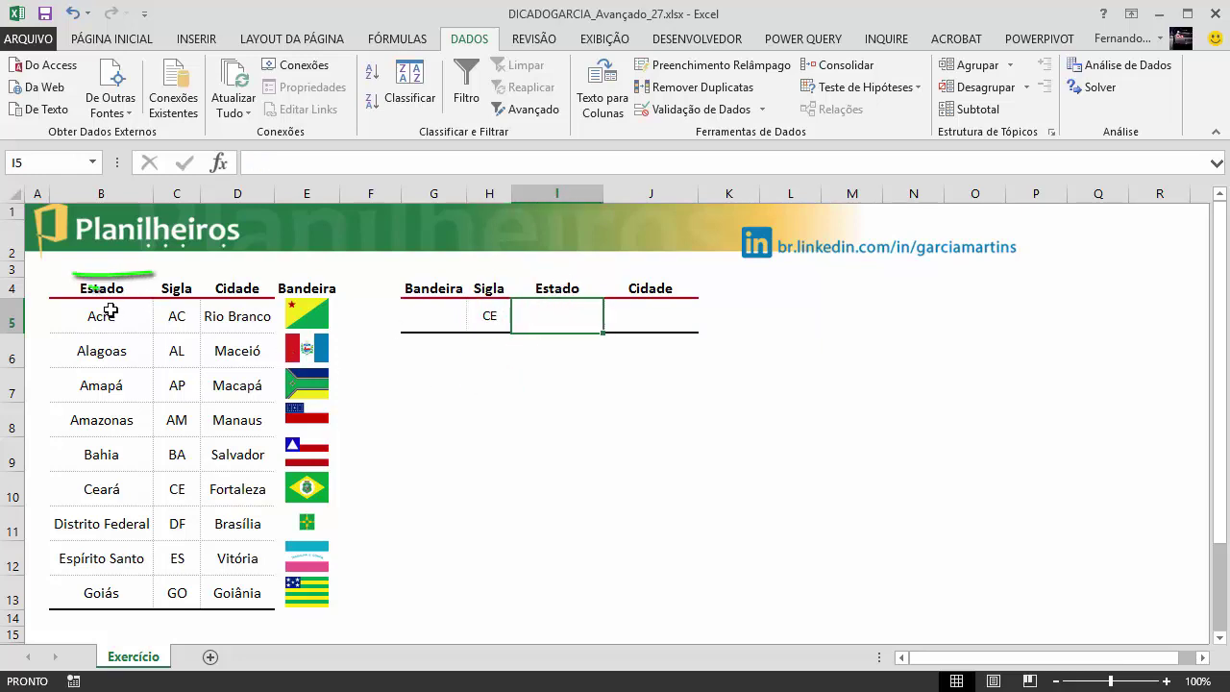
pyautogui.moveTo(170, 284)
pyautogui.mouseDown()
pyautogui.moveTo(82, 270)
pyautogui.moveTo(108, 281)
pyautogui.mouseUp()
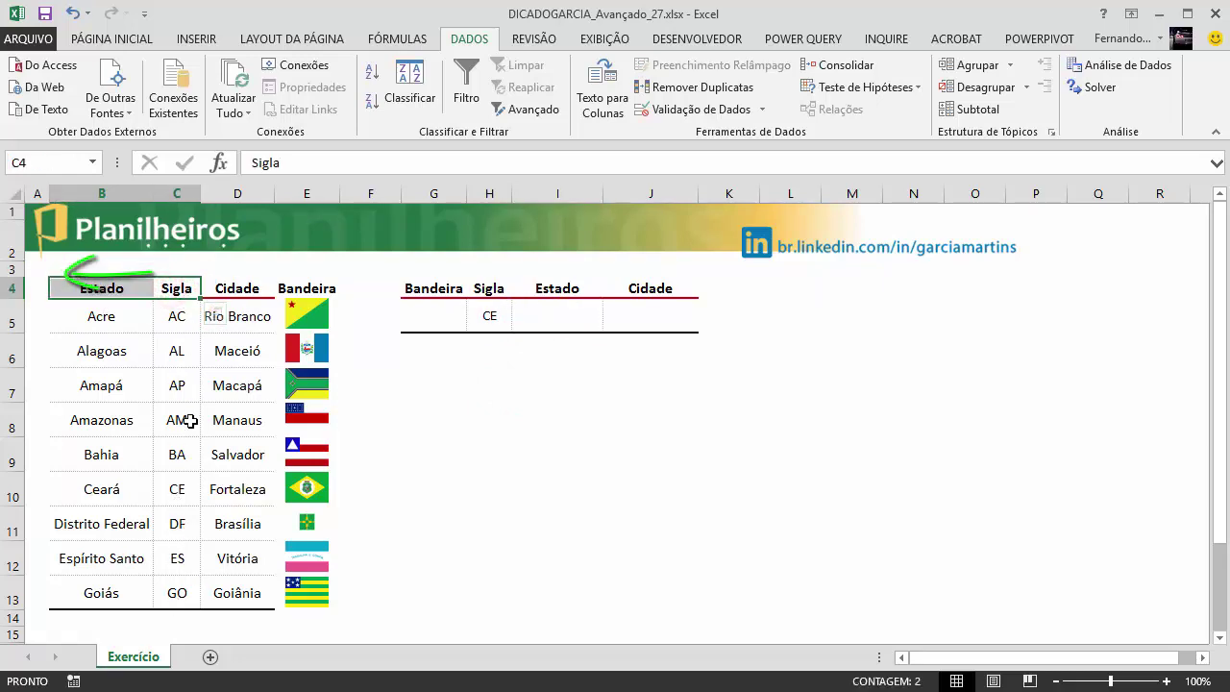
pyautogui.moveTo(177, 284); pyautogui.dragTo(86, 286)
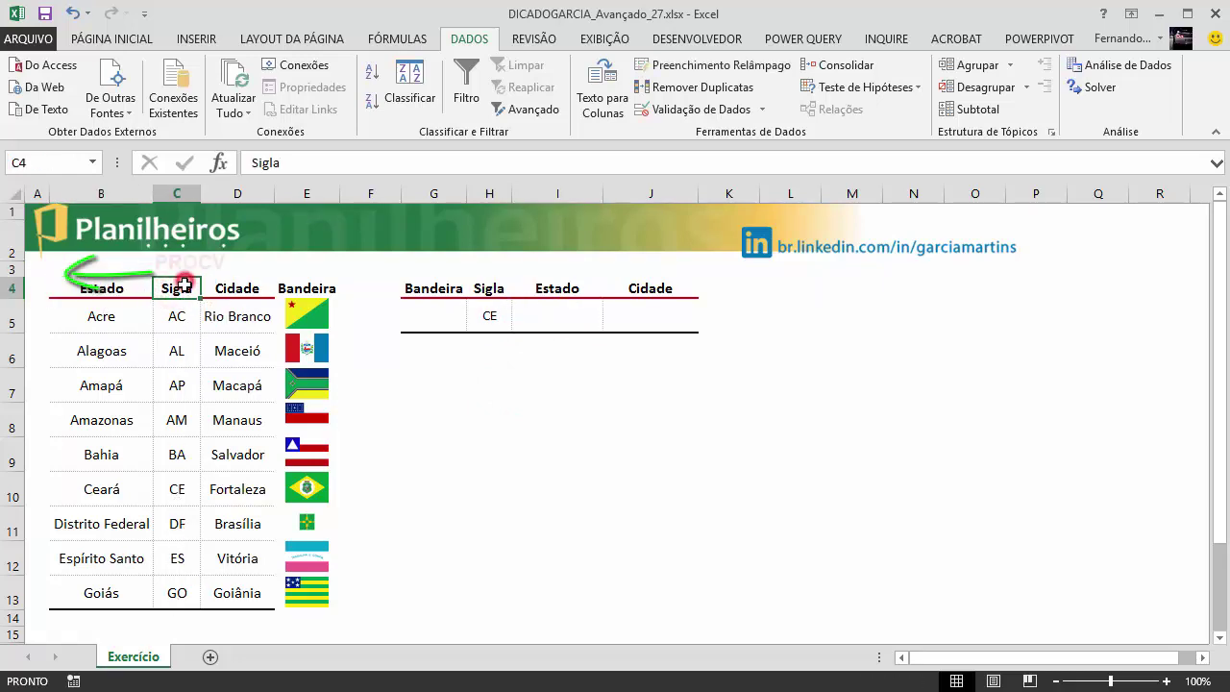
pyautogui.click(175, 384)
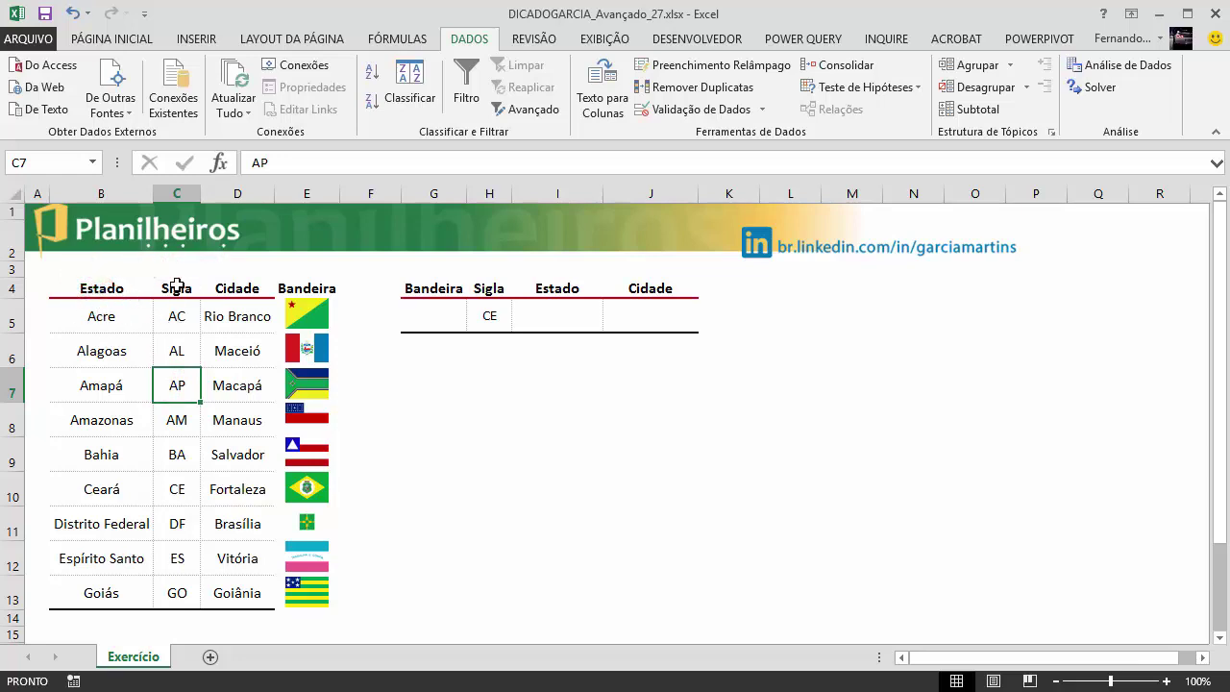
pyautogui.moveTo(175, 288); pyautogui.dragTo(171, 591)
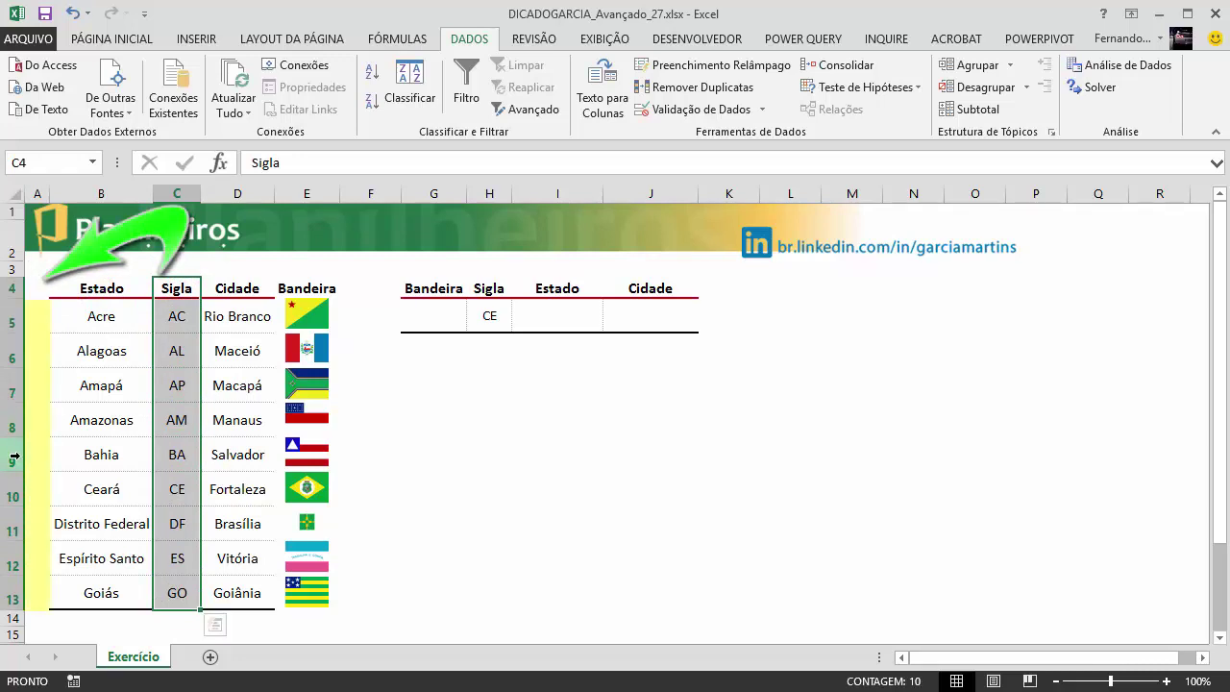
pyautogui.click(167, 290)
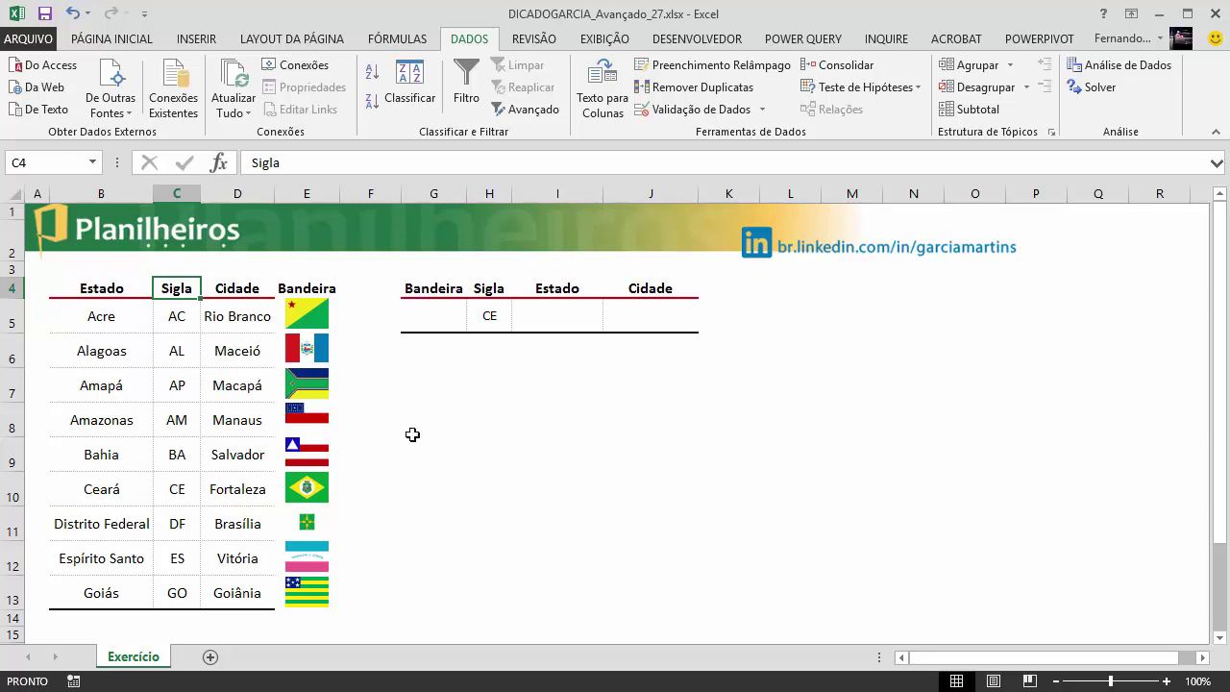
pyautogui.click(535, 407)
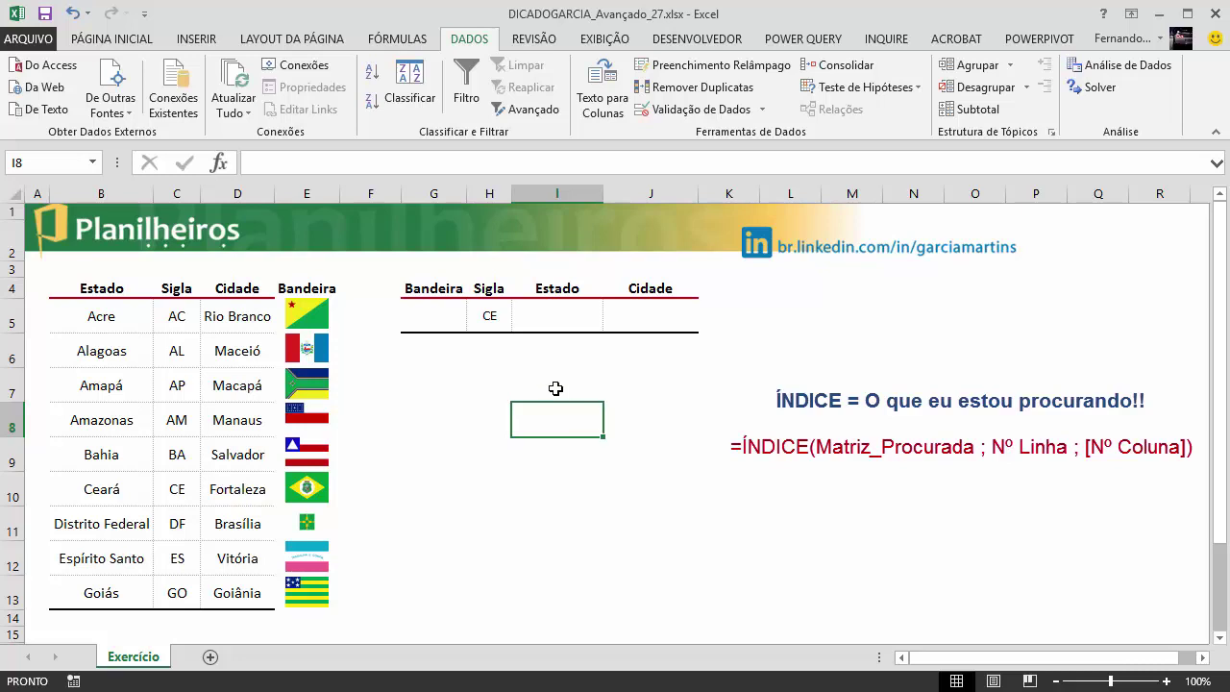
# Point out the empty Estado cell I5 and state names B5:B13, then reselect H5
pyautogui.click(551, 306)
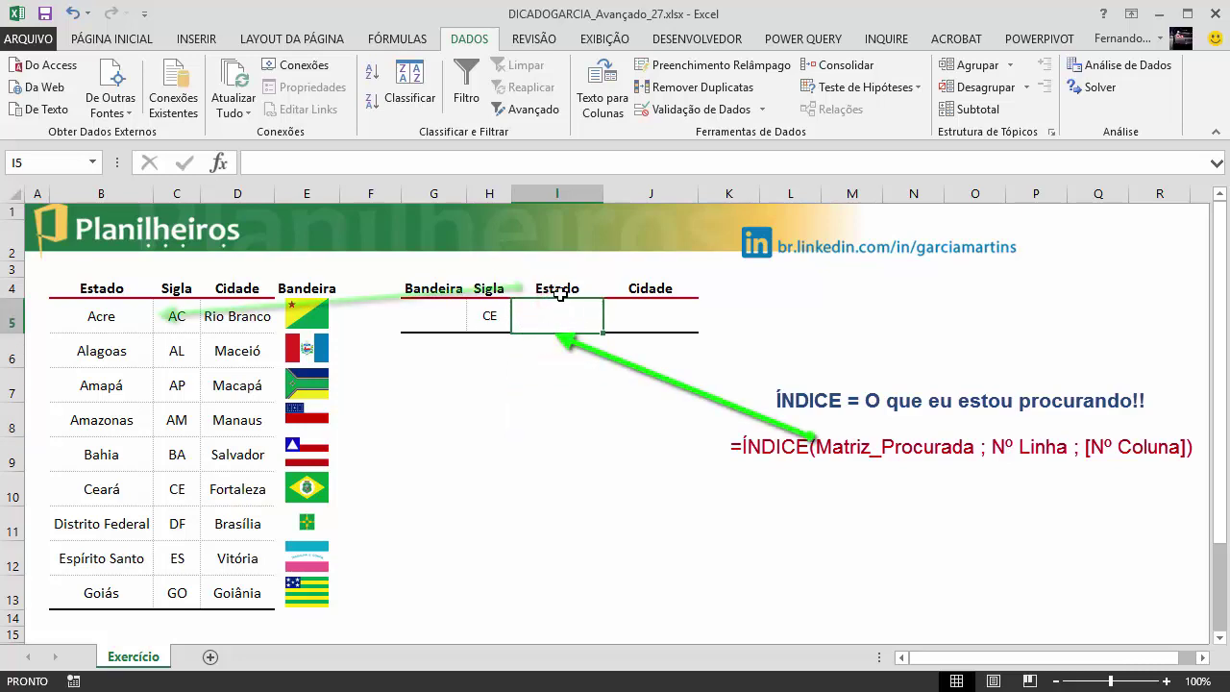
pyautogui.click(556, 290)
pyautogui.click(557, 316)
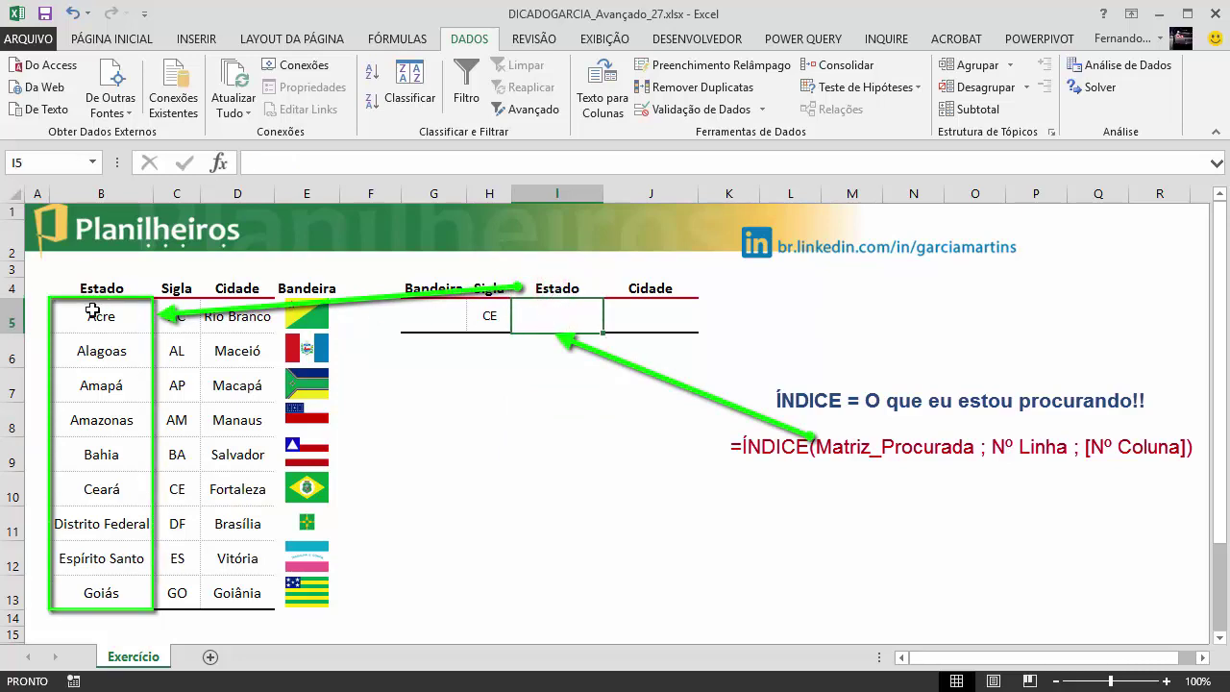
pyautogui.moveTo(92, 310); pyautogui.dragTo(75, 588)
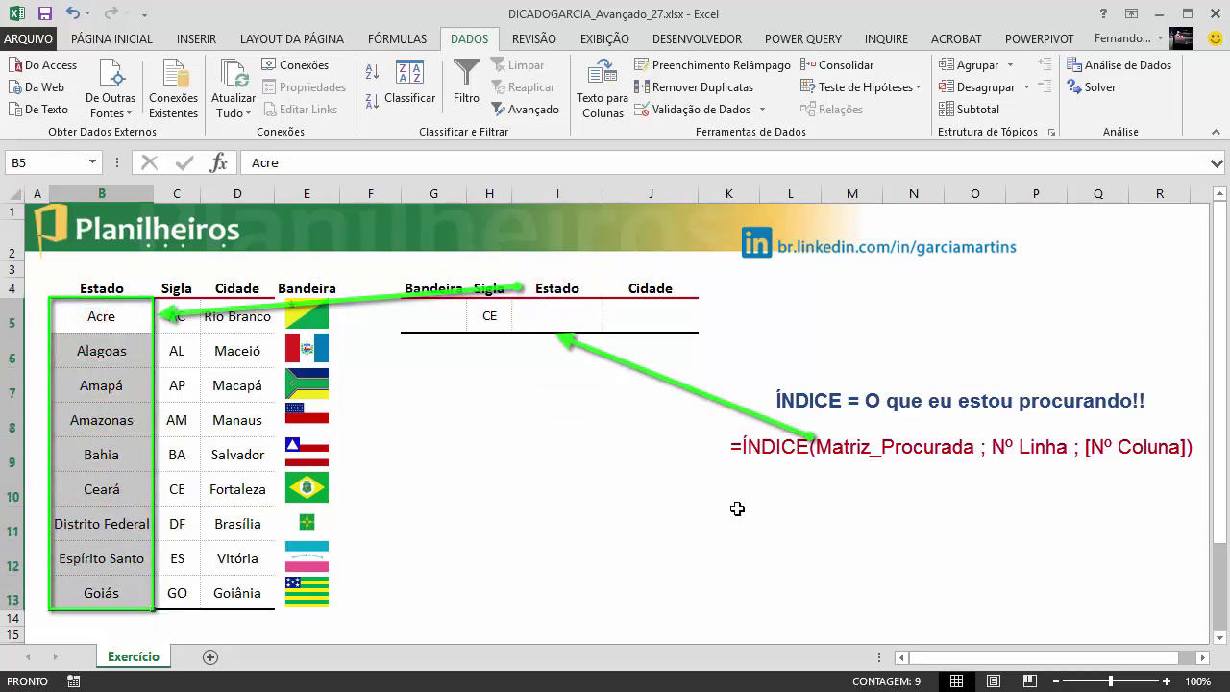
pyautogui.click(571, 414)
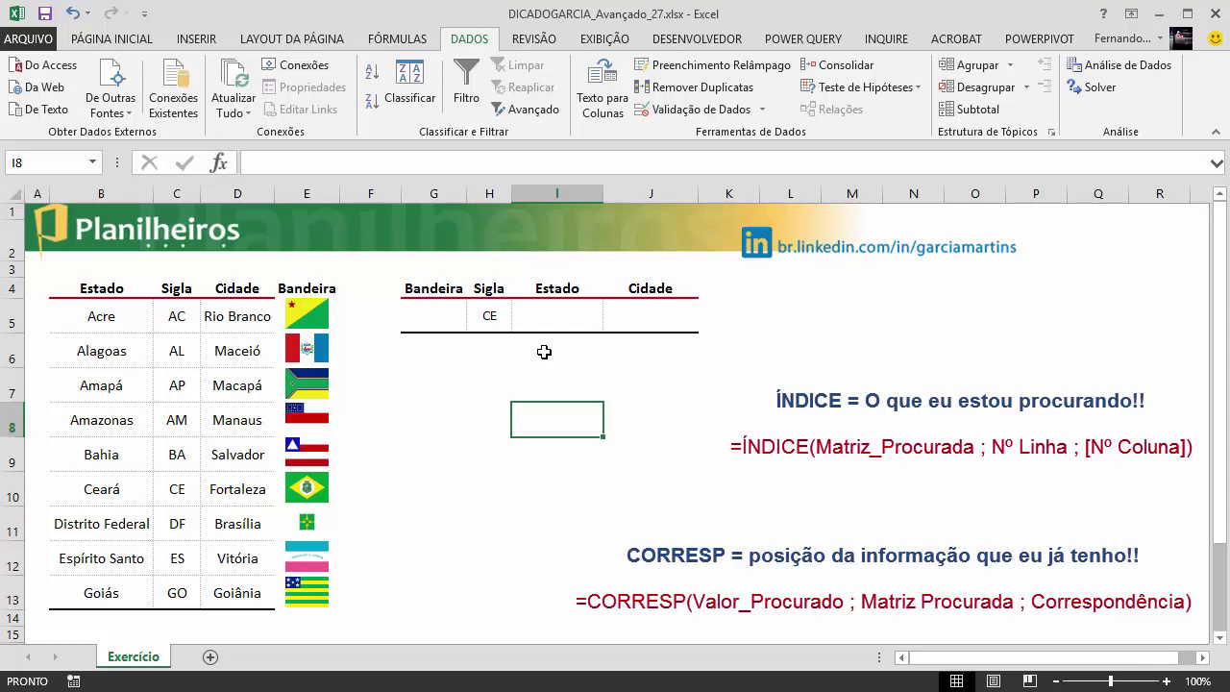
pyautogui.click(475, 305)
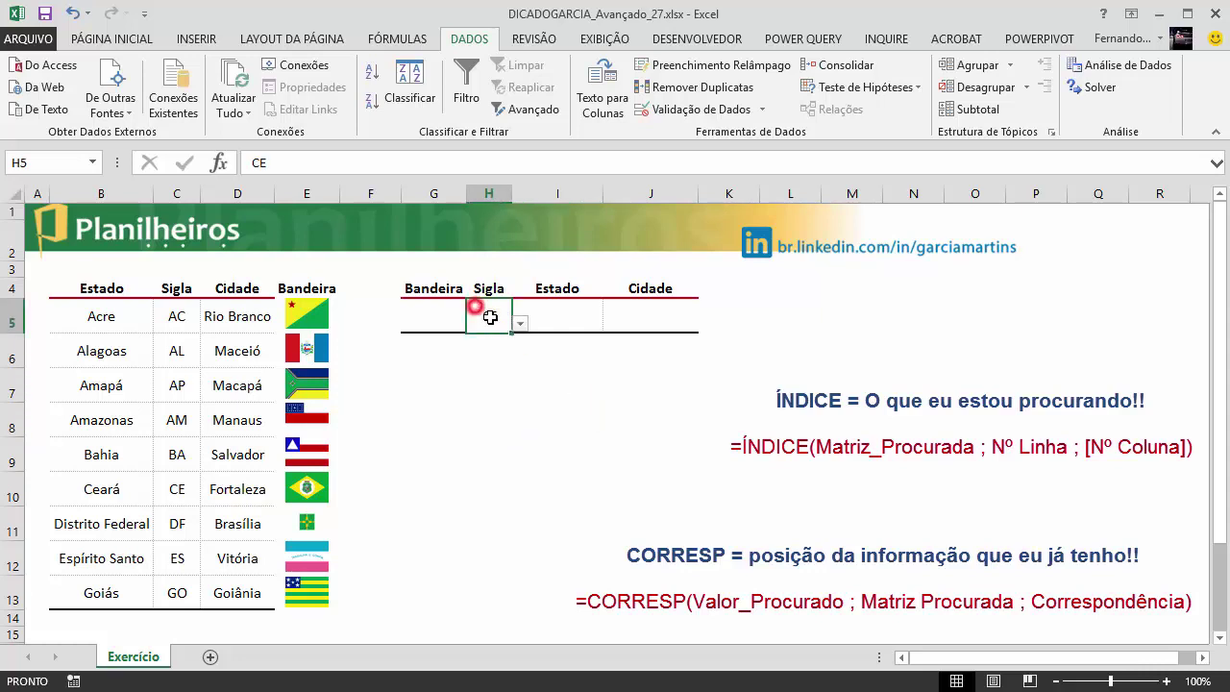
# Choose AP in H5 and show its third position in the C5:C13 list
pyautogui.click(520, 323)
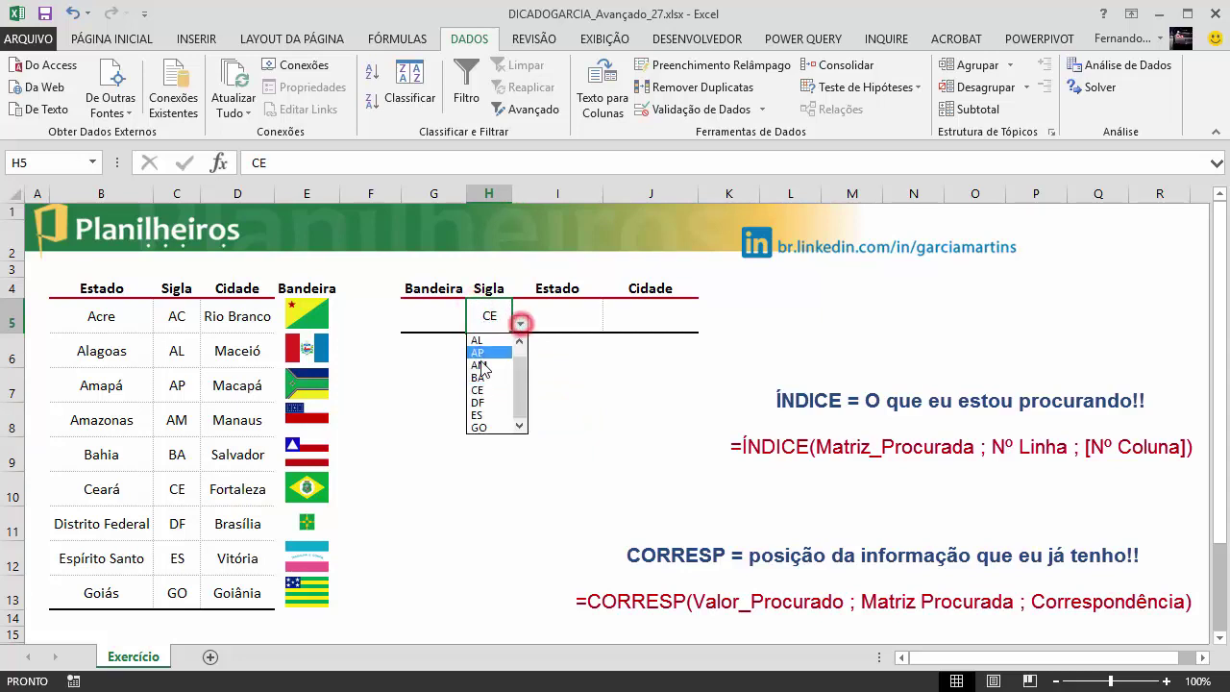
pyautogui.click(480, 353)
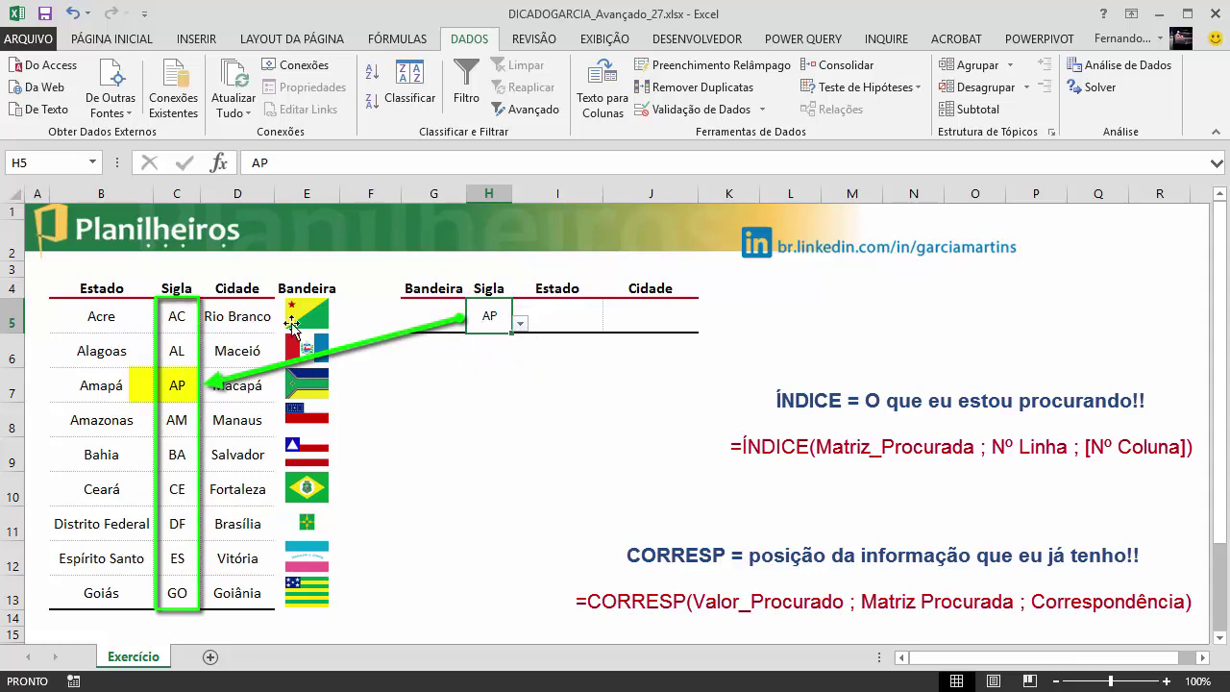
pyautogui.click(171, 313)
pyautogui.click(175, 356)
pyautogui.click(175, 387)
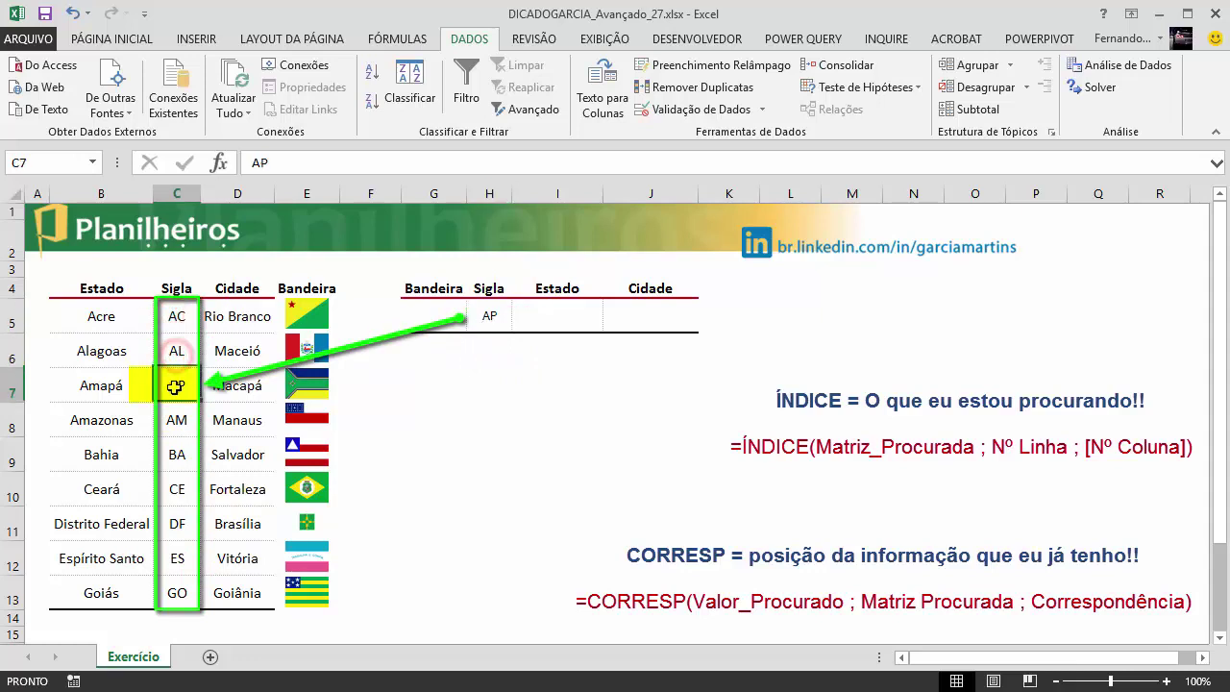
pyautogui.moveTo(176, 316); pyautogui.dragTo(183, 593)
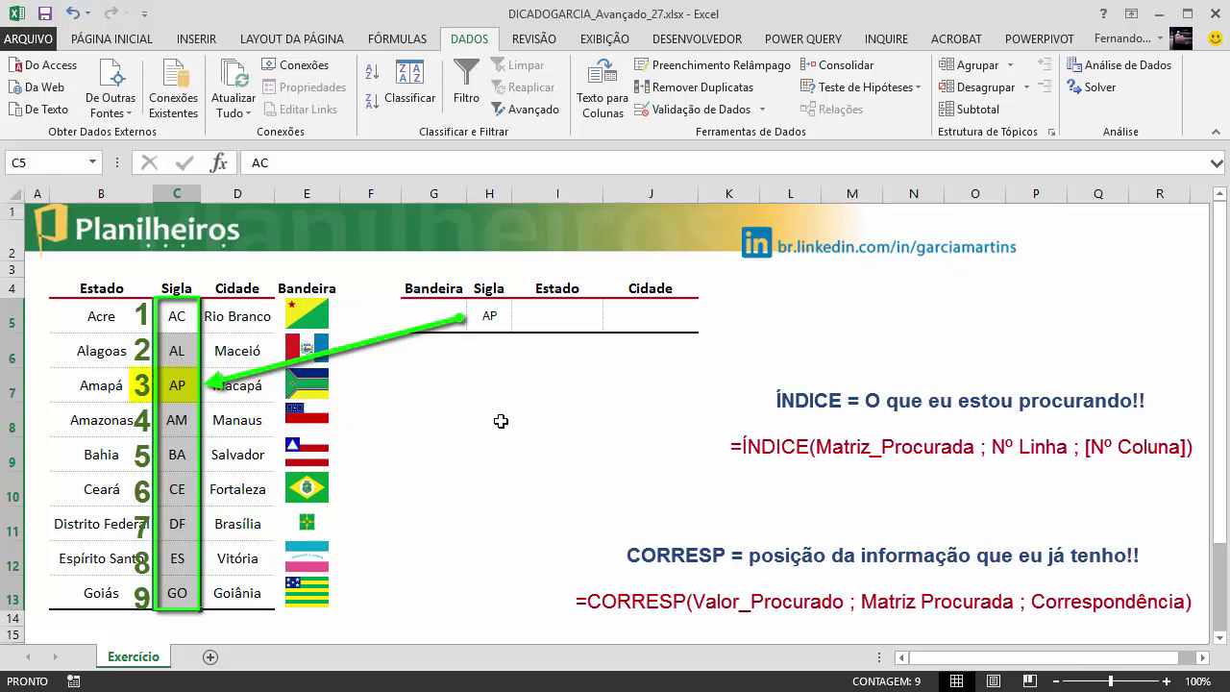
pyautogui.click(448, 394)
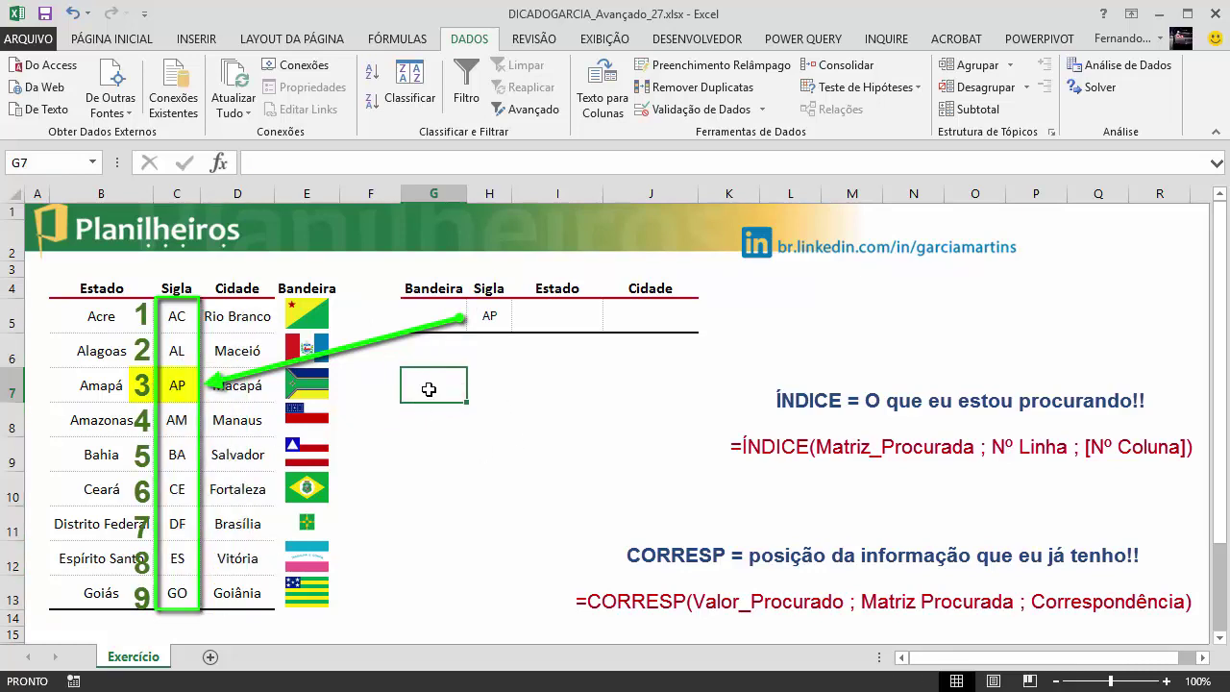
# Enter =CORRESP(H5;C5:C13;0) in G7, returning 3 for AP
pyautogui.write('=corre')
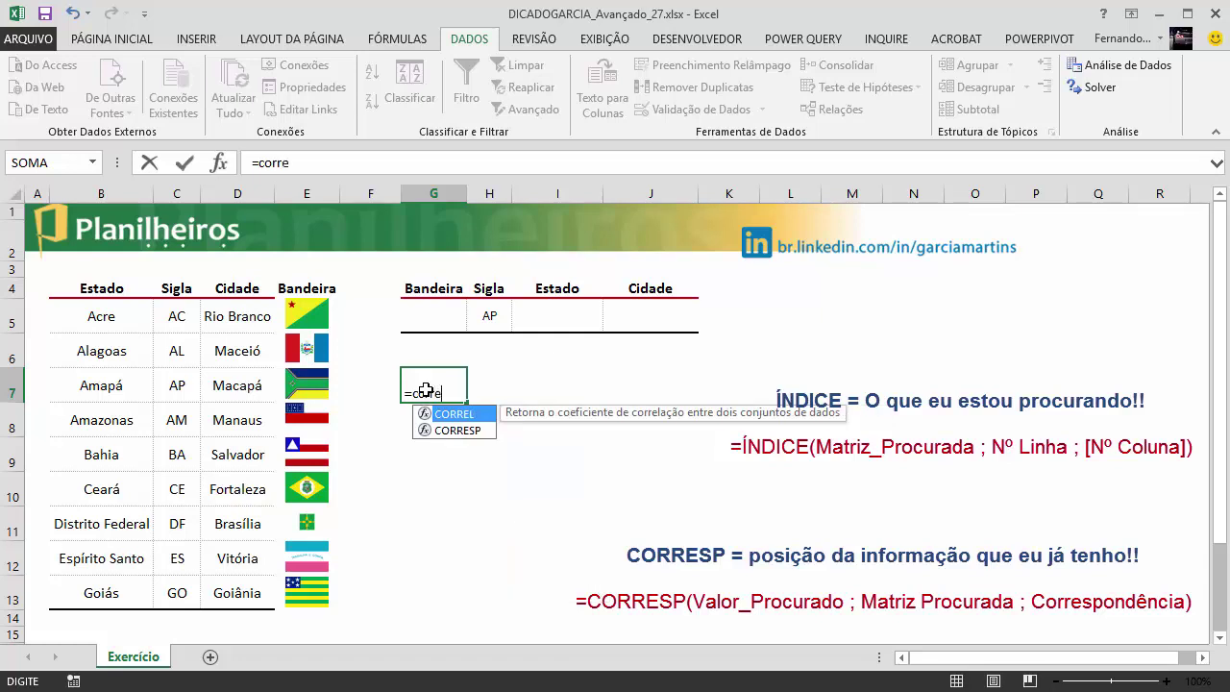
pyautogui.write('sp')
pyautogui.press('Tab')
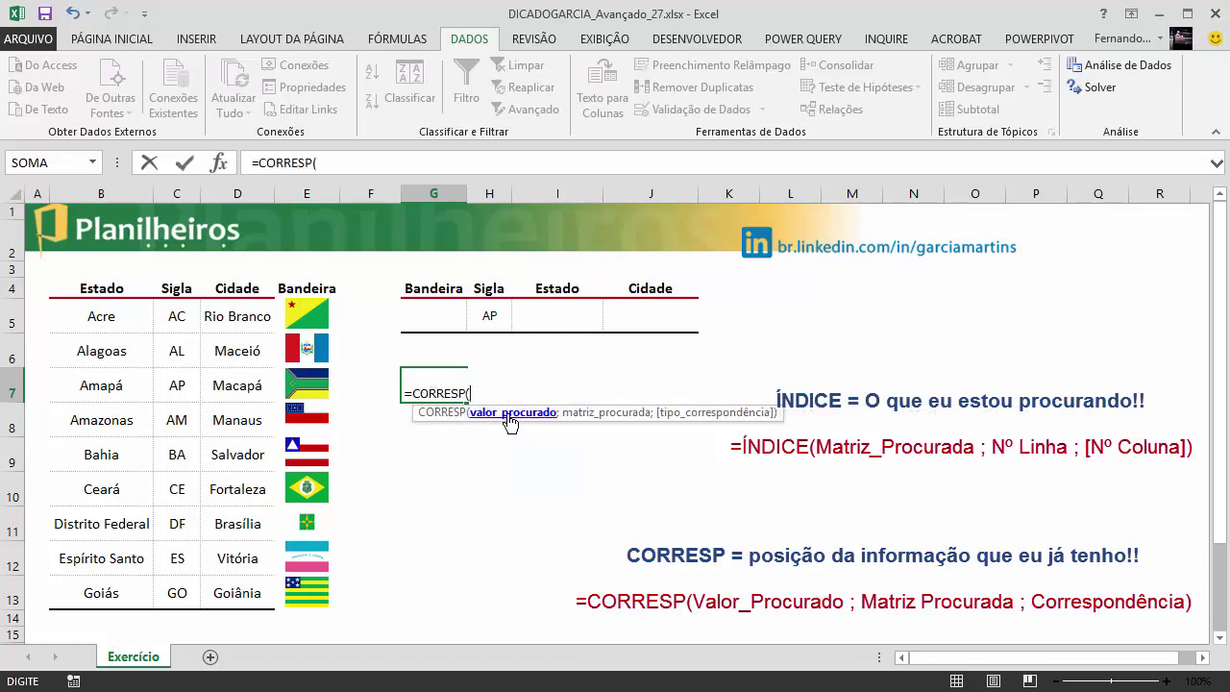
pyautogui.click(488, 312)
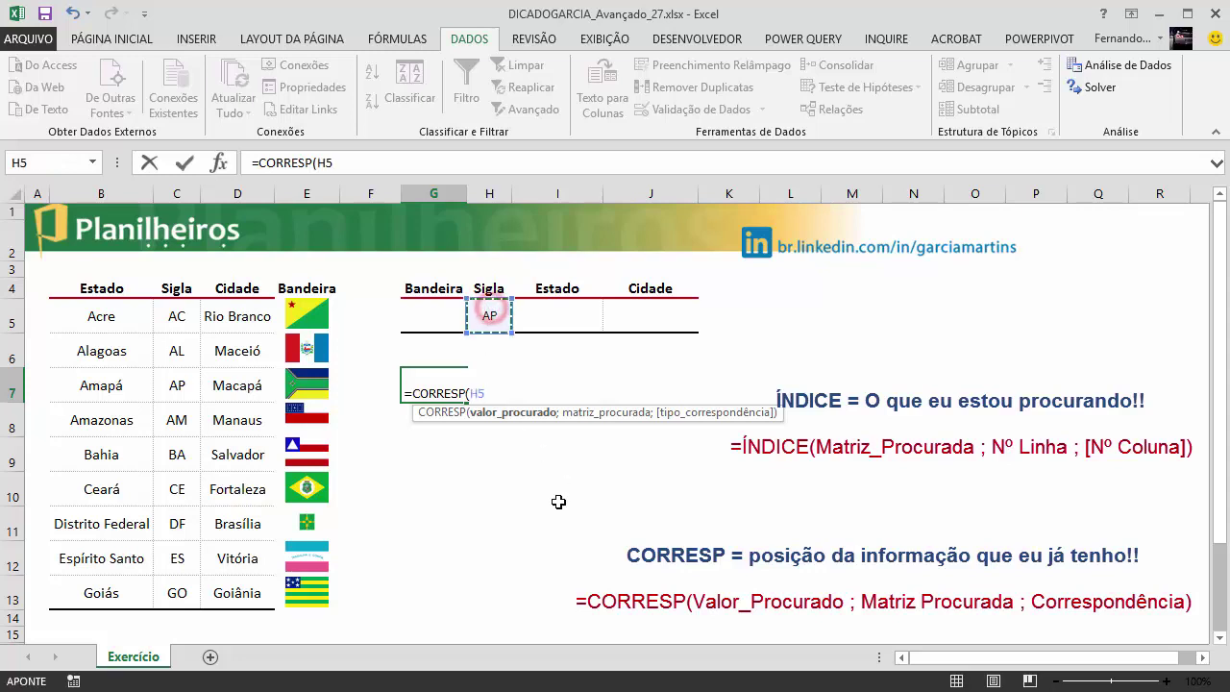
pyautogui.write(';')
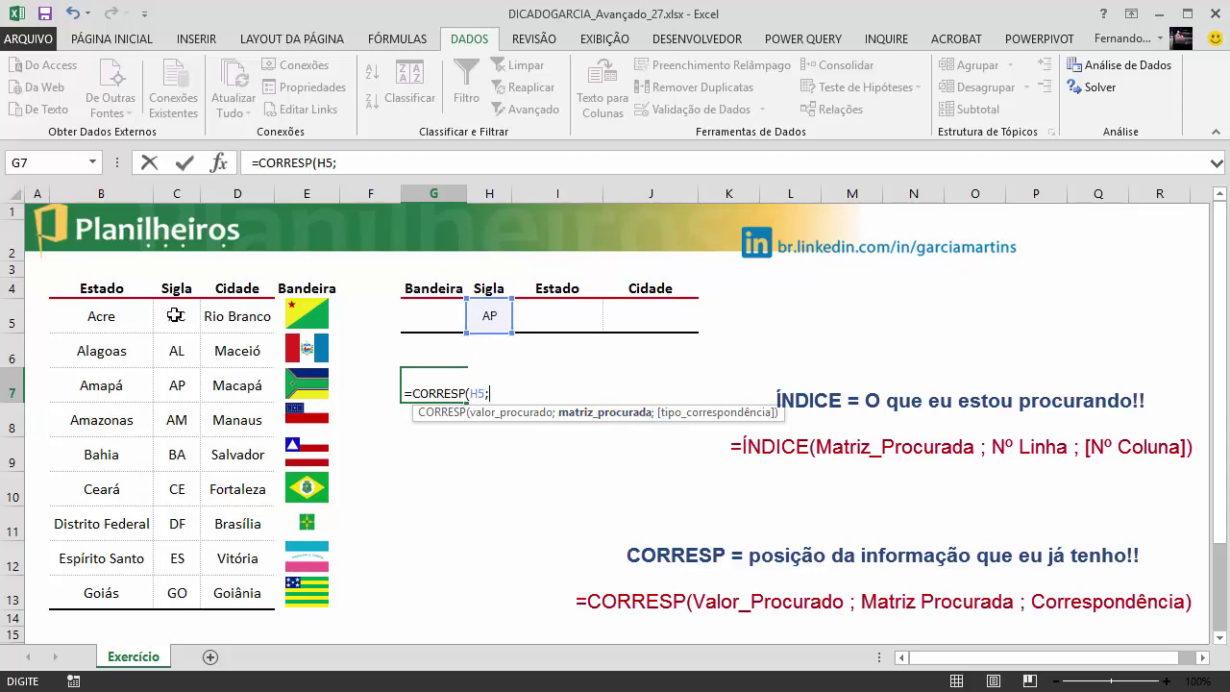
pyautogui.moveTo(174, 315); pyautogui.dragTo(155, 596)
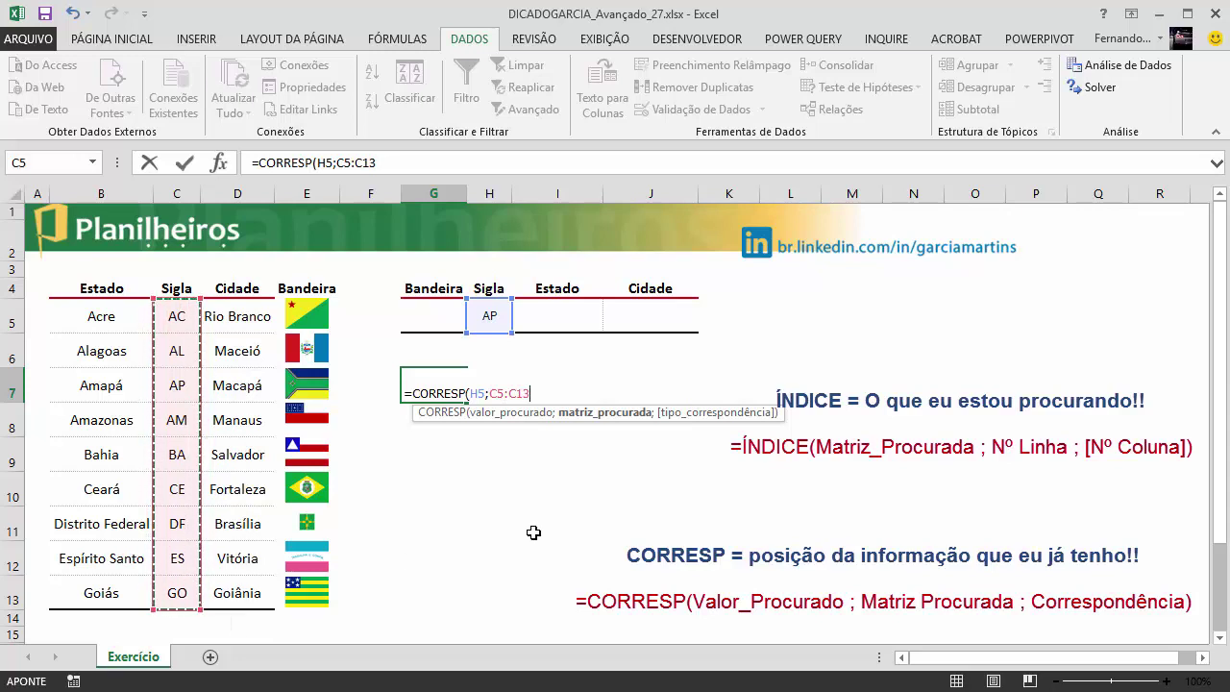
pyautogui.write(';0')
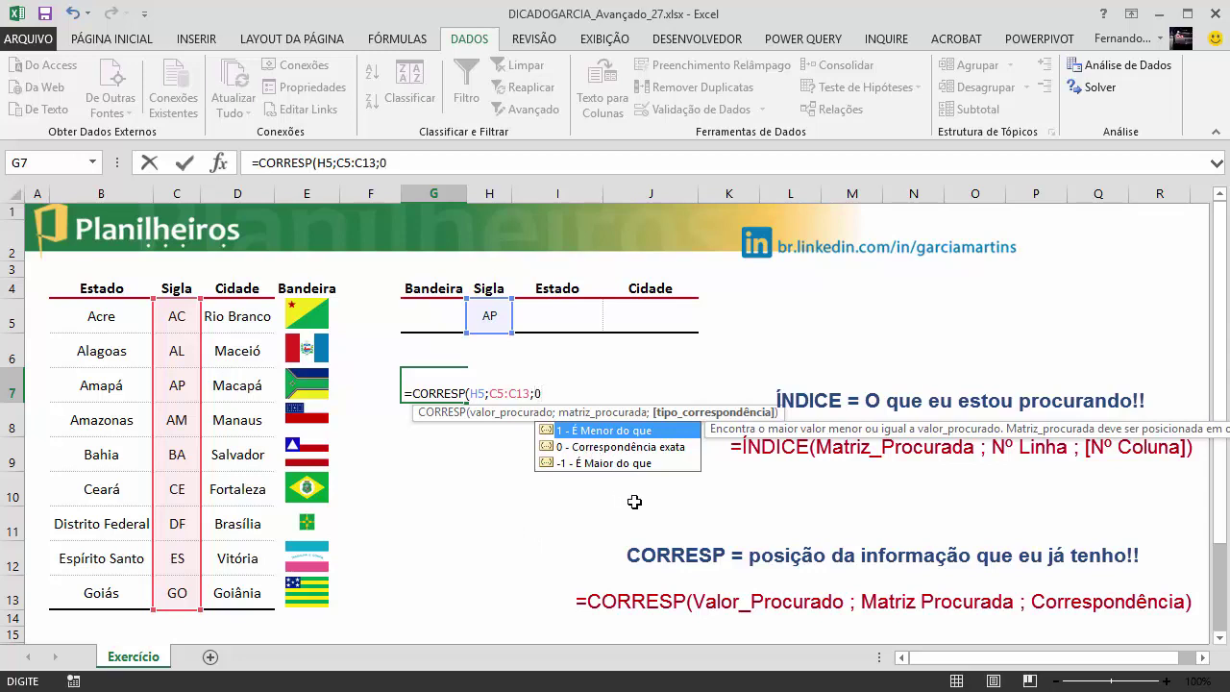
pyautogui.write(')')
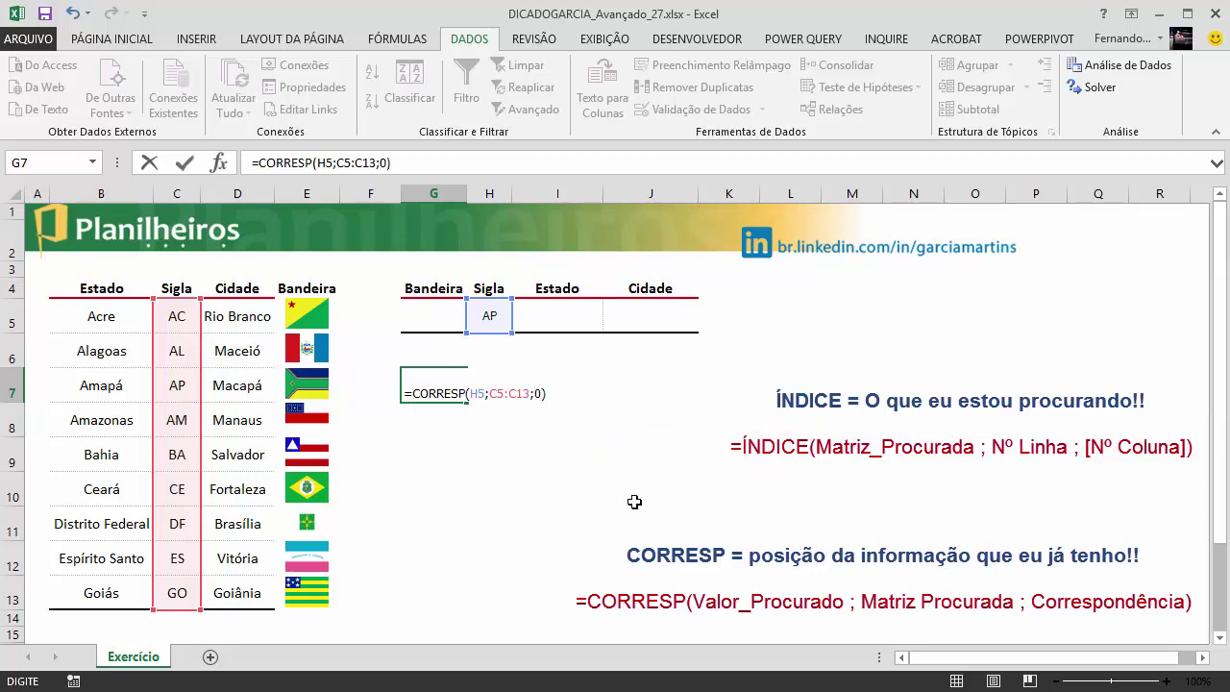
pyautogui.press('Return')
# Check G7's formula against the abbreviation list, then switch H5 to ES
pyautogui.click(430, 379)
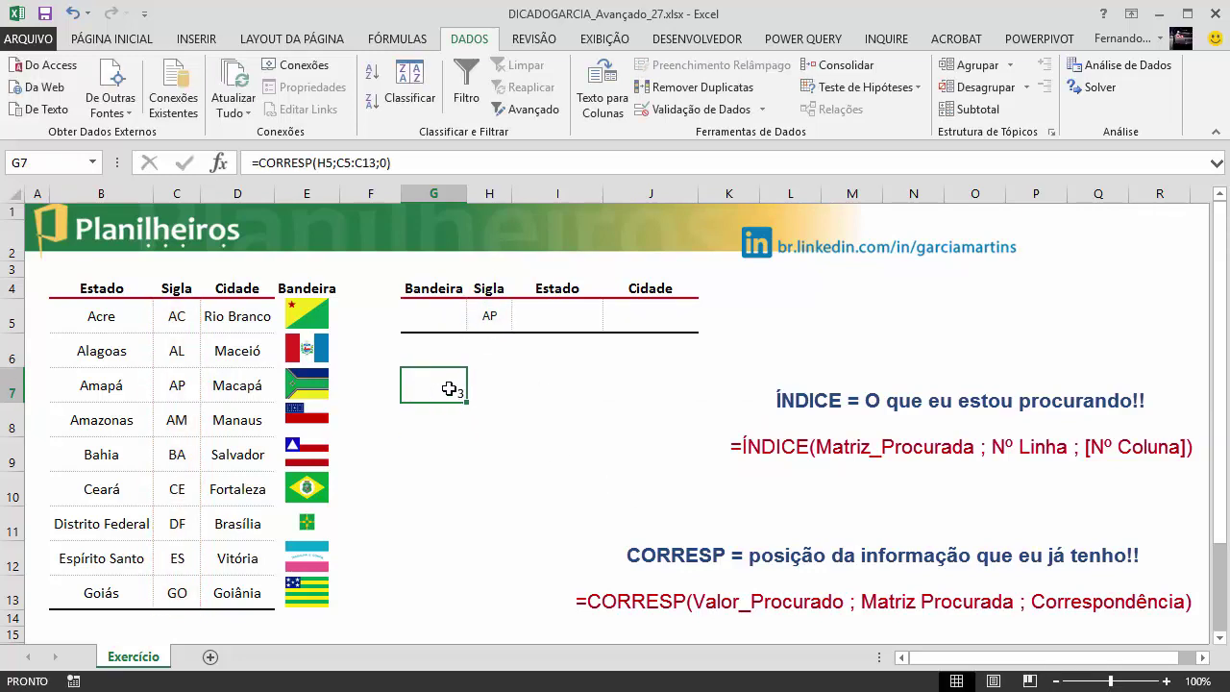
pyautogui.click(175, 322)
pyautogui.click(175, 351)
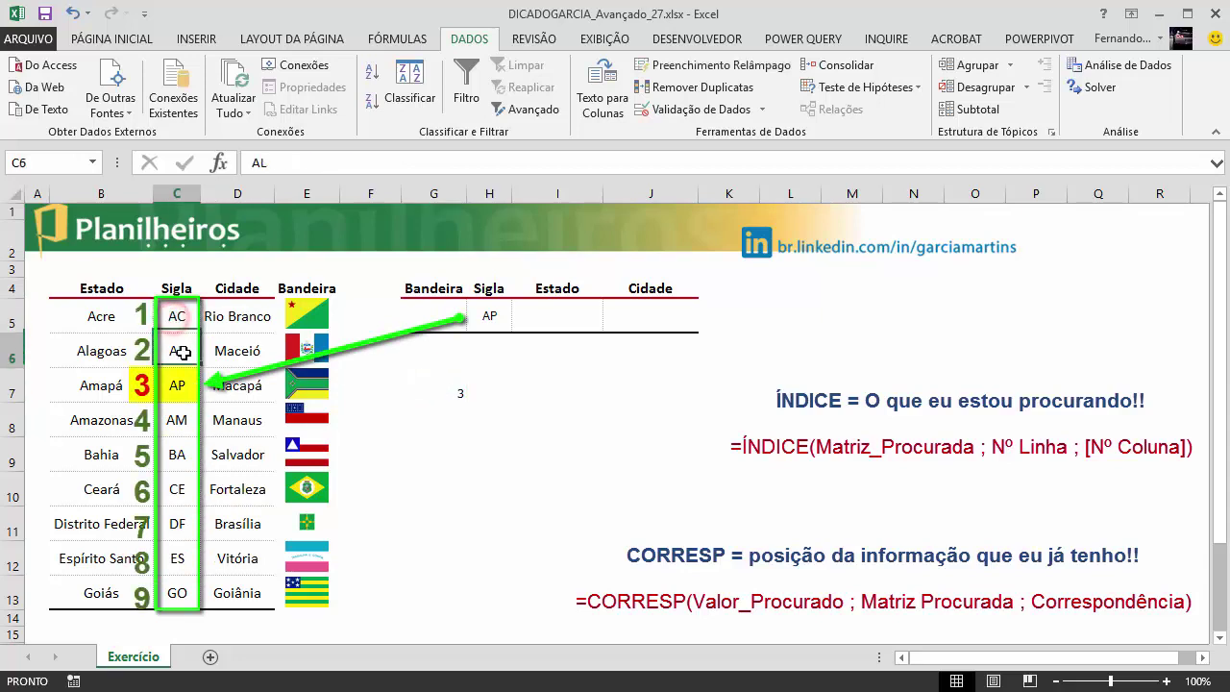
pyautogui.click(175, 384)
pyautogui.click(485, 308)
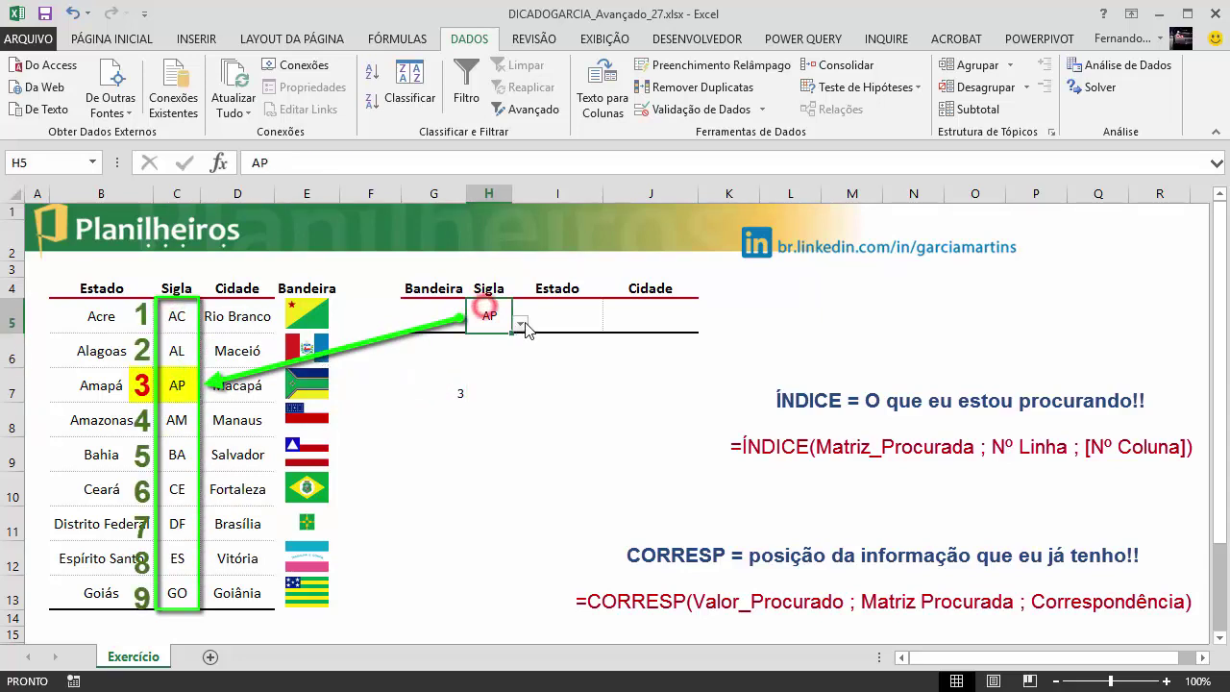
pyautogui.click(519, 322)
pyautogui.click(487, 412)
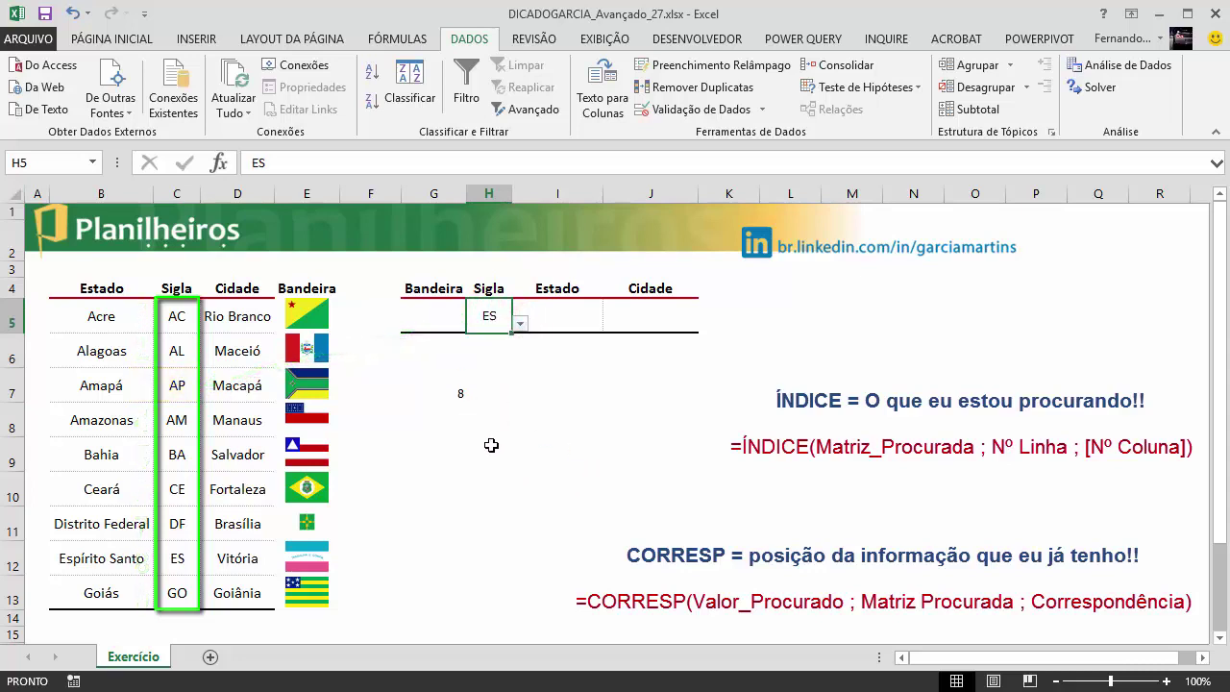
# Count down column C to confirm ES sits at position 8
pyautogui.click(432, 391)
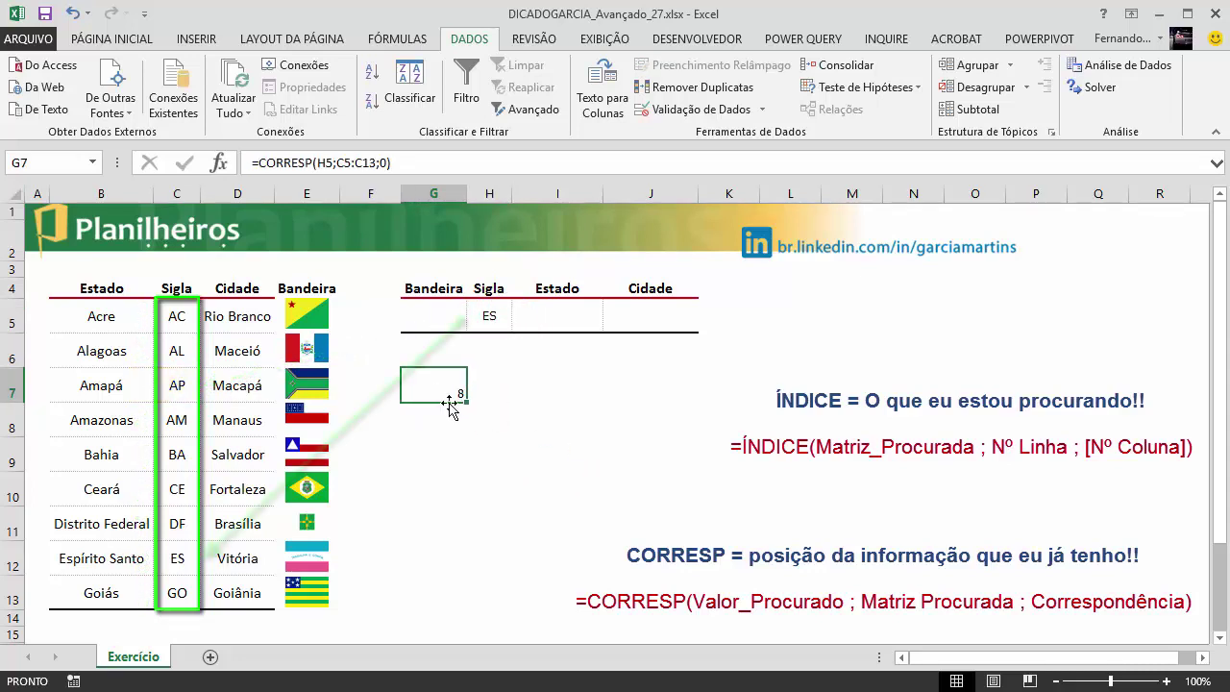
pyautogui.click(177, 316)
pyautogui.click(177, 351)
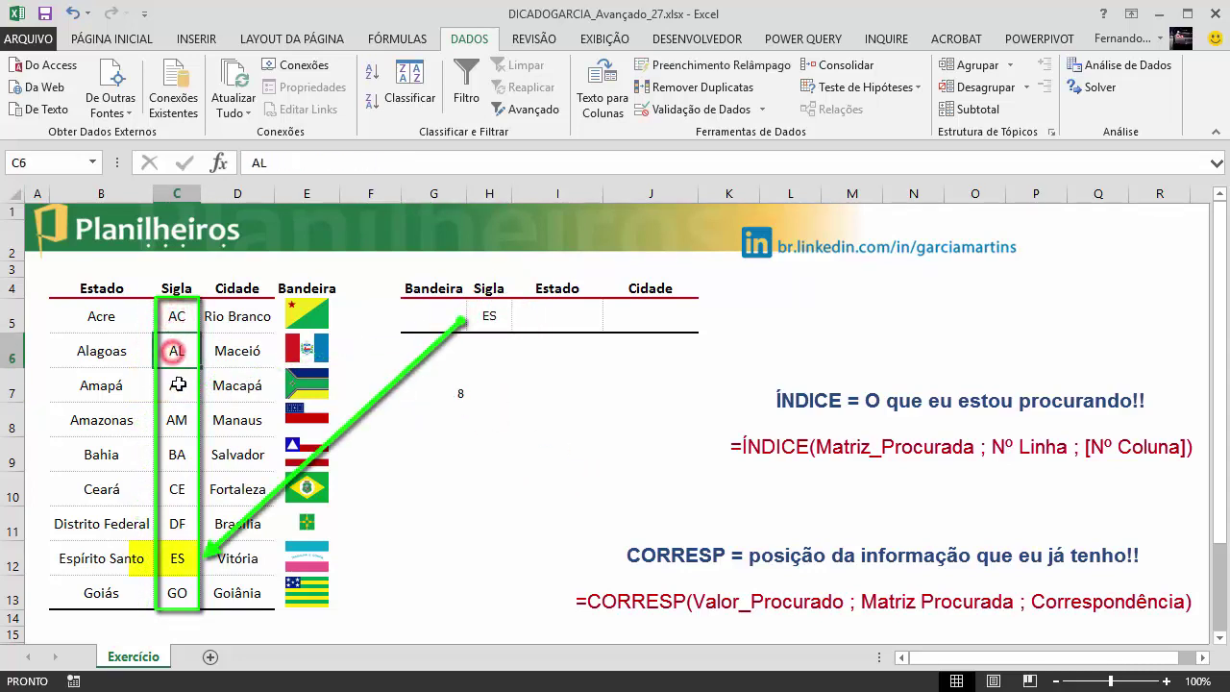
pyautogui.click(177, 385)
pyautogui.click(187, 422)
pyautogui.click(177, 455)
pyautogui.click(177, 489)
pyautogui.click(177, 524)
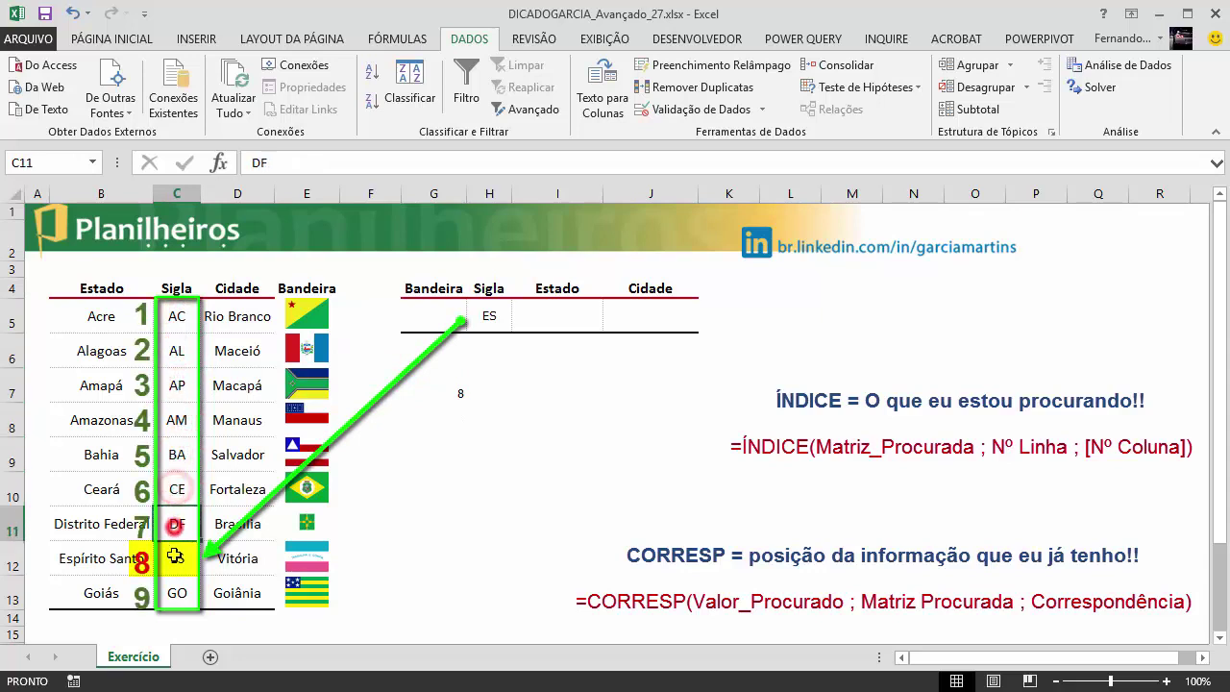
pyautogui.click(177, 558)
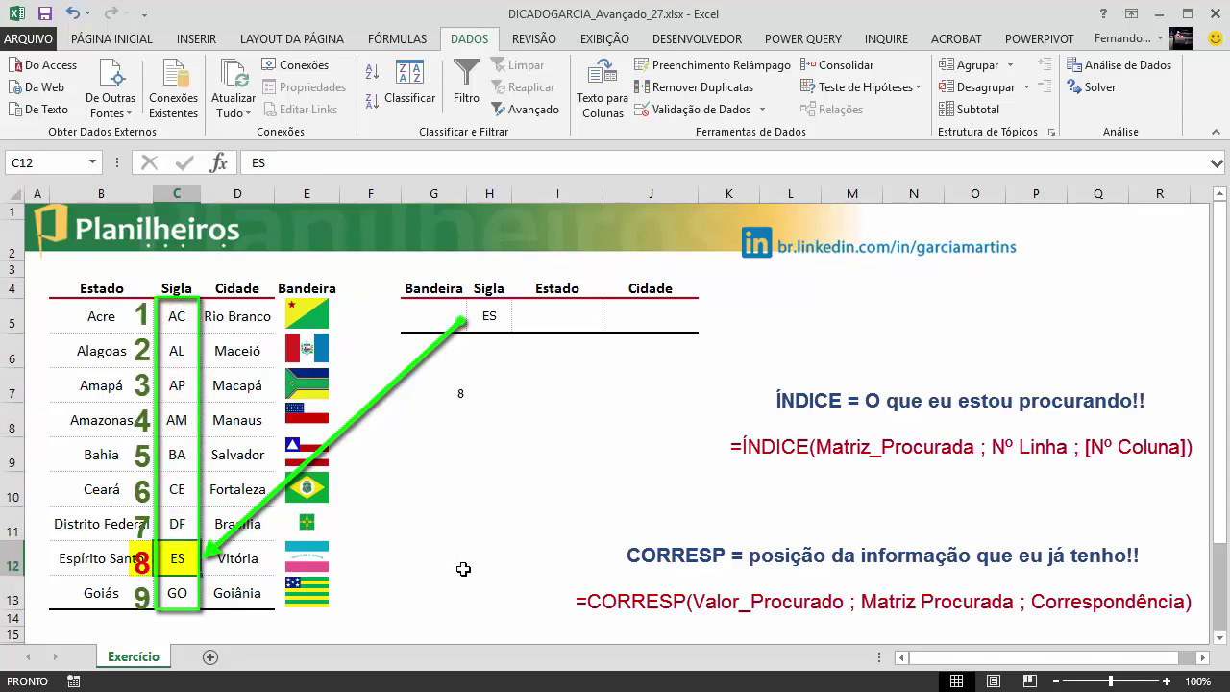
# Set H5 to AC so G7 shows position 1
pyautogui.click(489, 315)
pyautogui.click(520, 323)
pyautogui.click(524, 384)
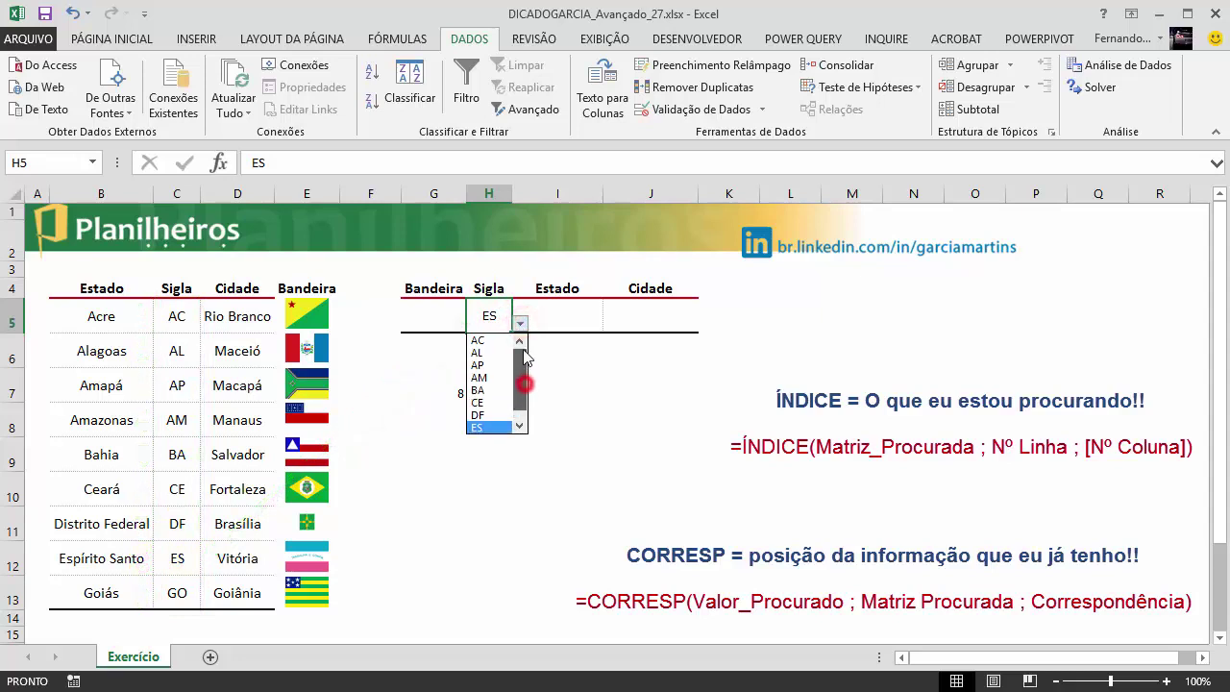
pyautogui.click(484, 341)
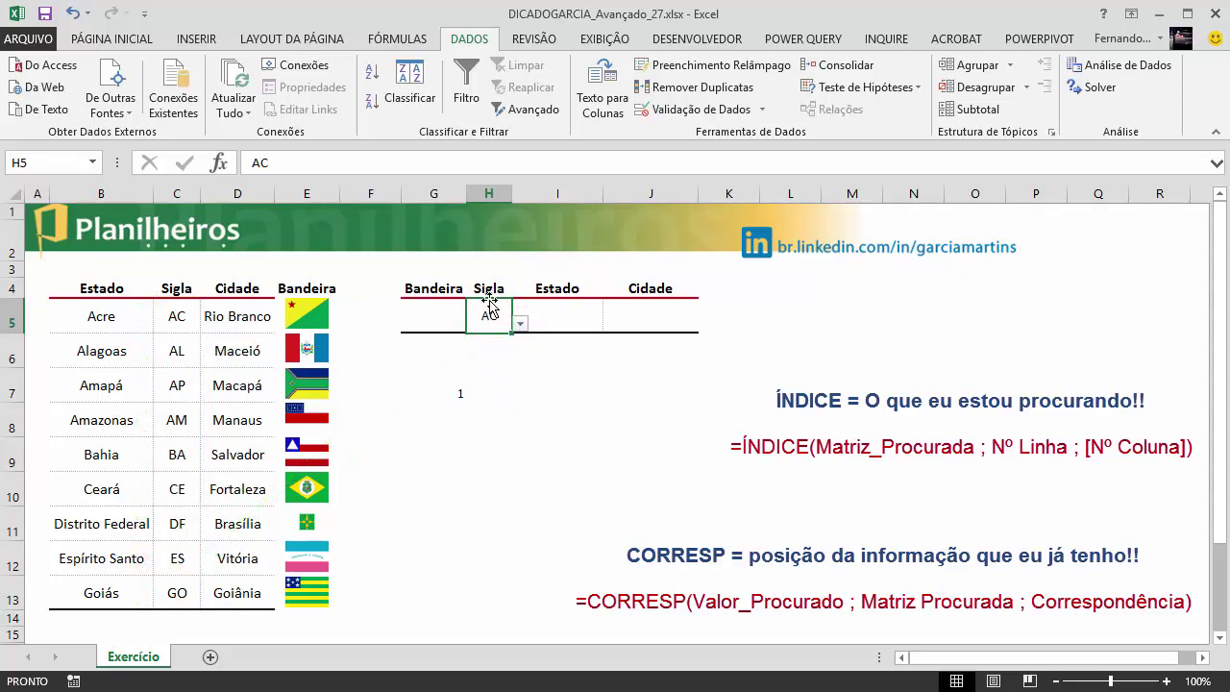
pyautogui.click(185, 314)
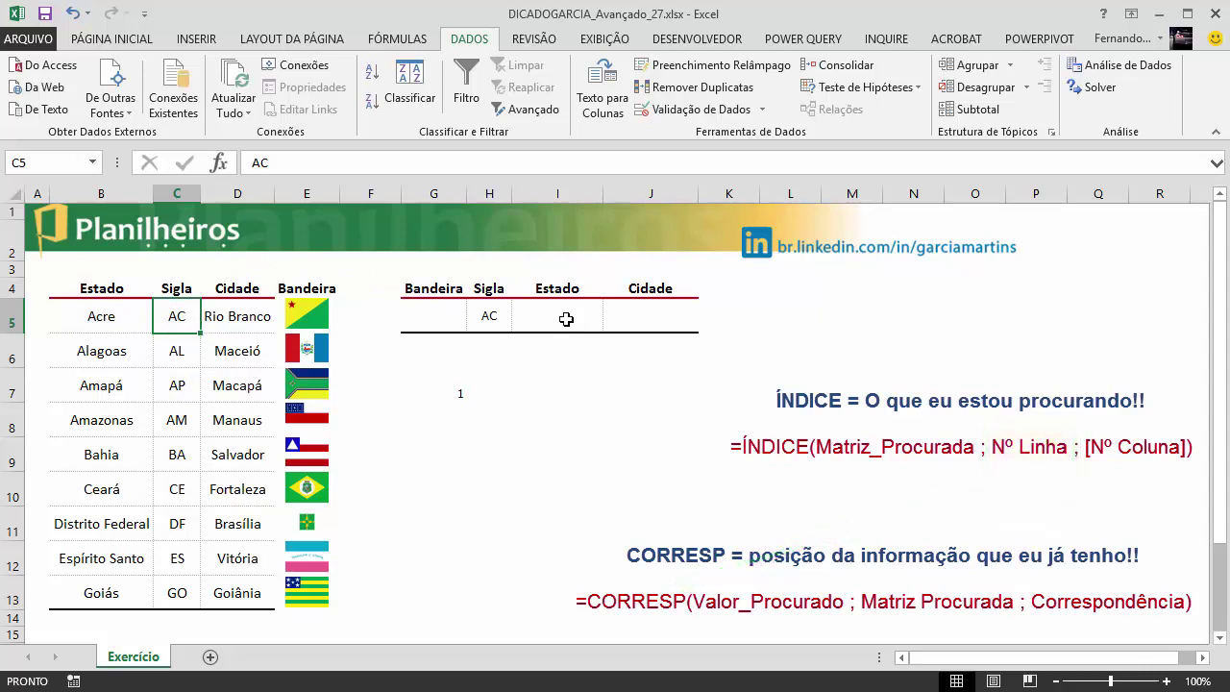
# Start an ÍNDICE formula in I5 using B5:B13 as the result range
pyautogui.click(547, 307)
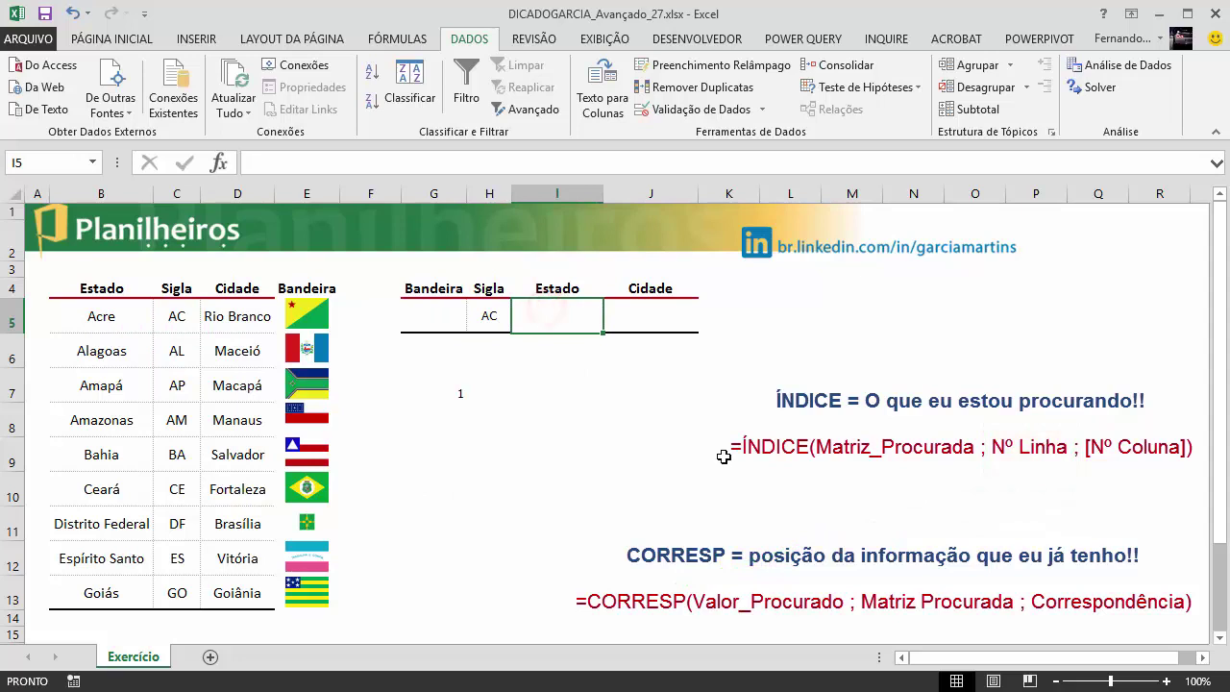
pyautogui.write('=índi')
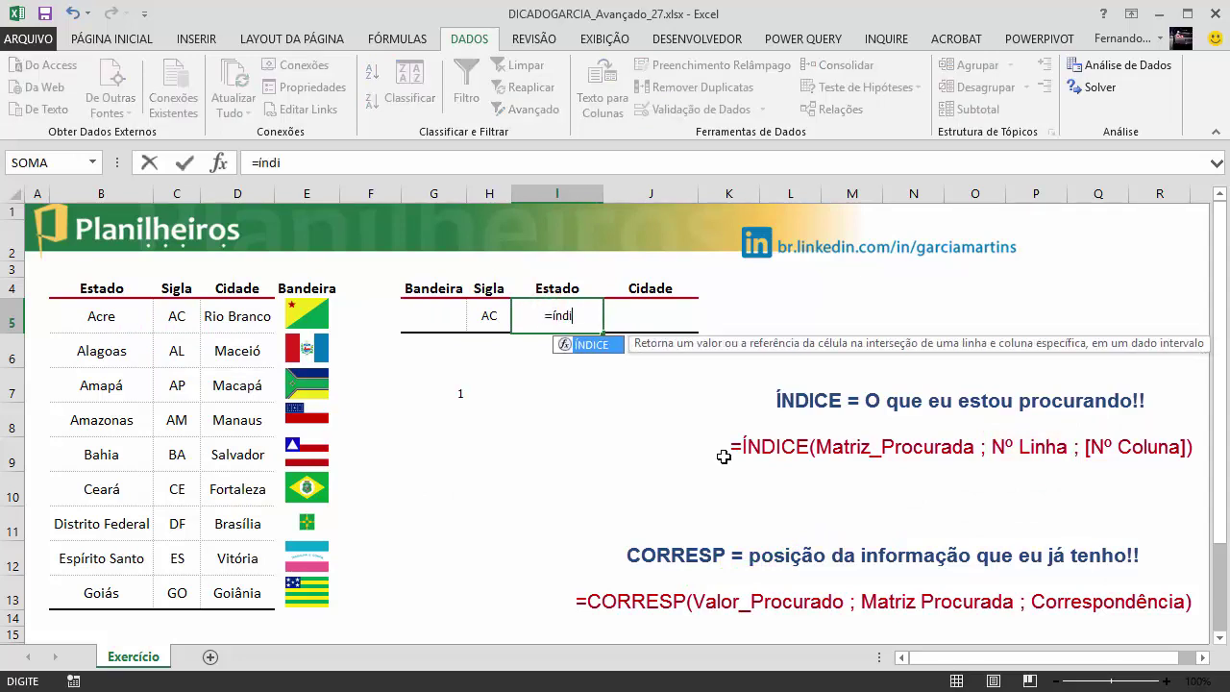
pyautogui.press('Tab')
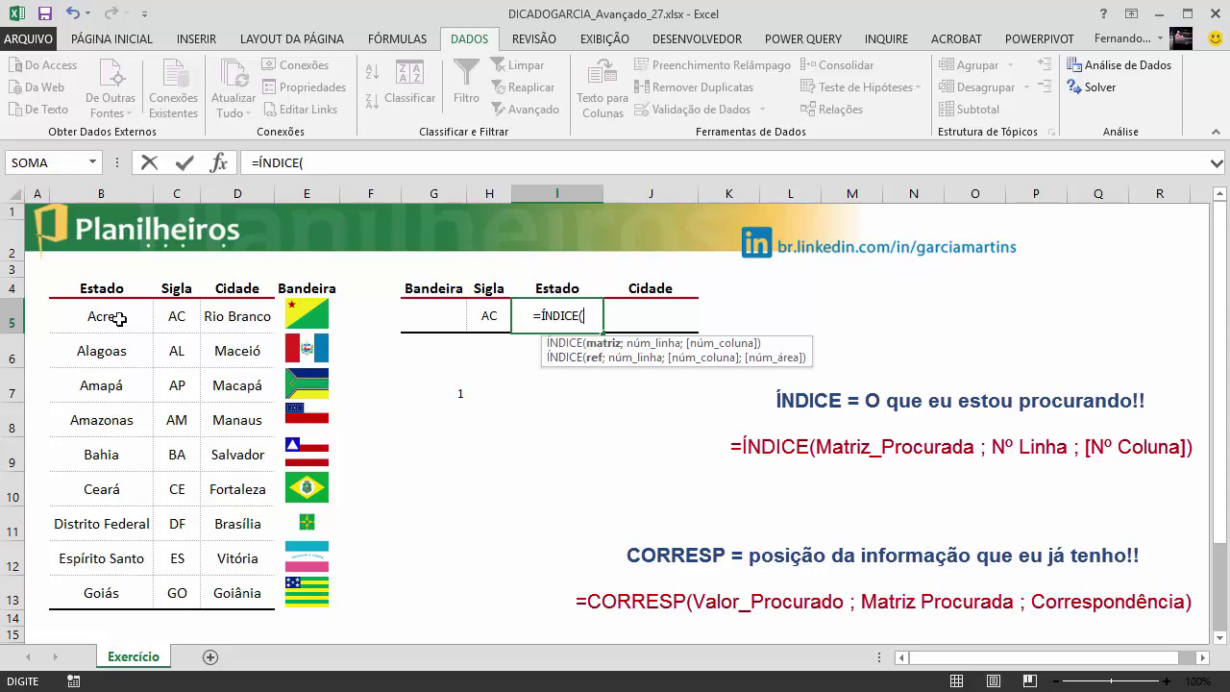
pyautogui.moveTo(118, 316); pyautogui.dragTo(102, 592)
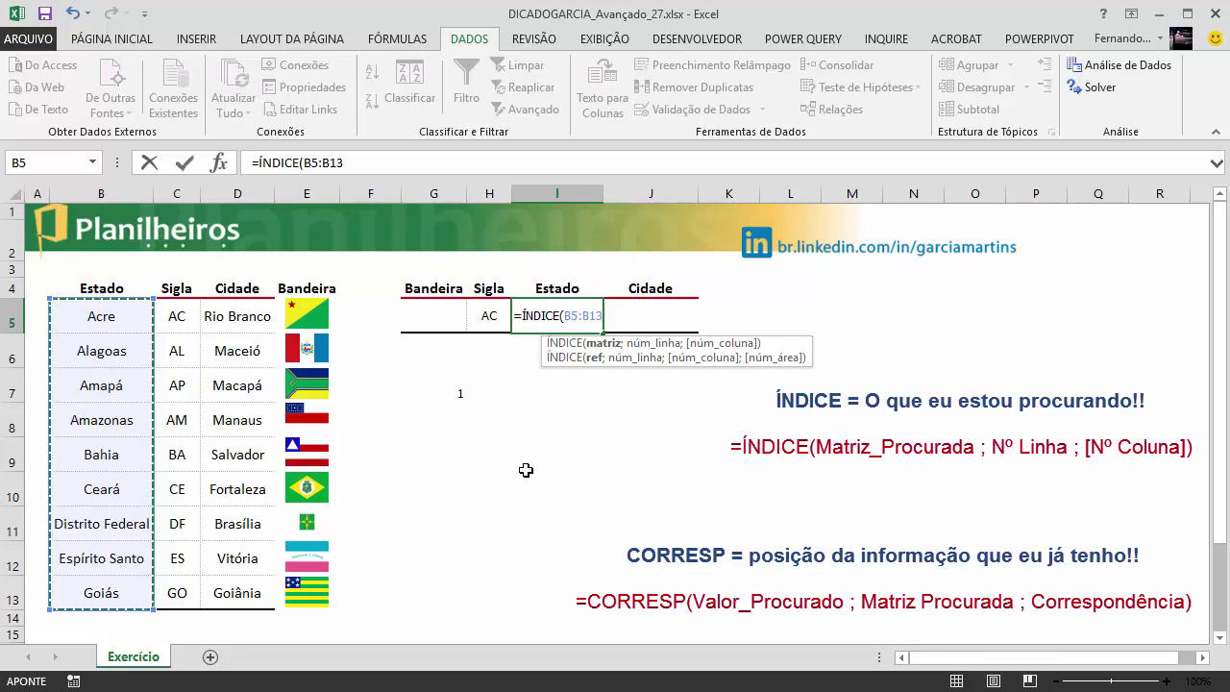
pyautogui.write(';')
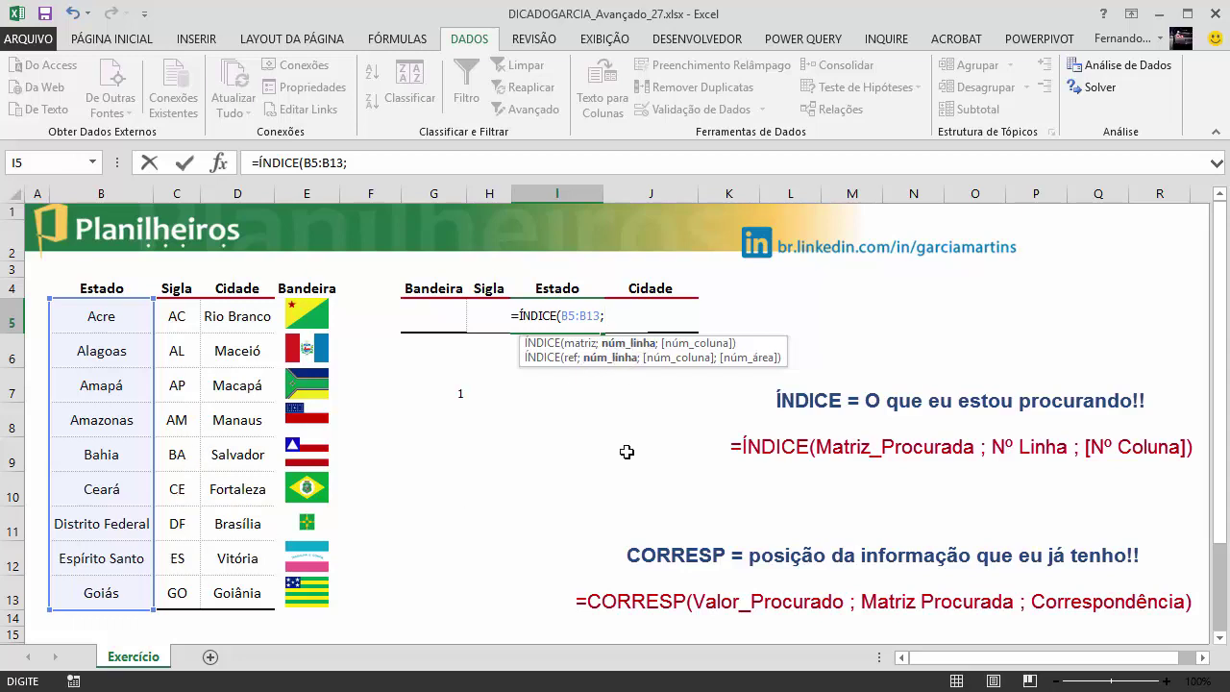
# Nest CORRESP(H5;C5:C13;0) inside it and commit, so I5 shows Acre
pyautogui.write('corr')
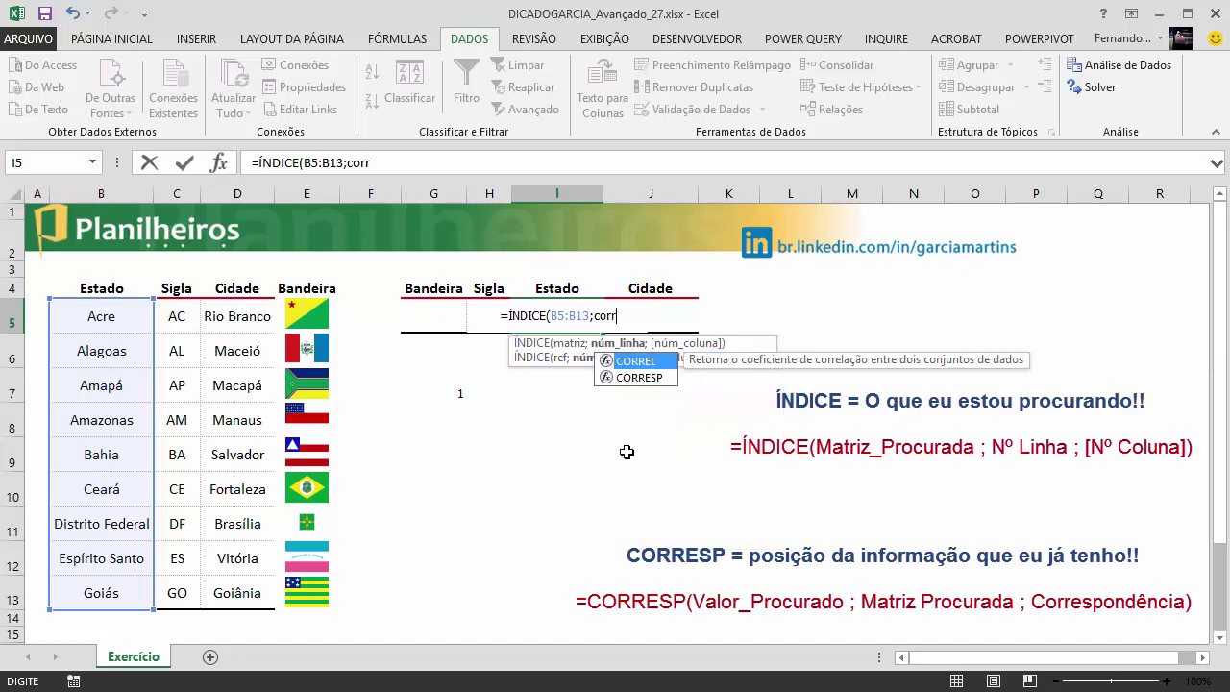
pyautogui.write('e')
pyautogui.press('Down')
pyautogui.press('Tab')
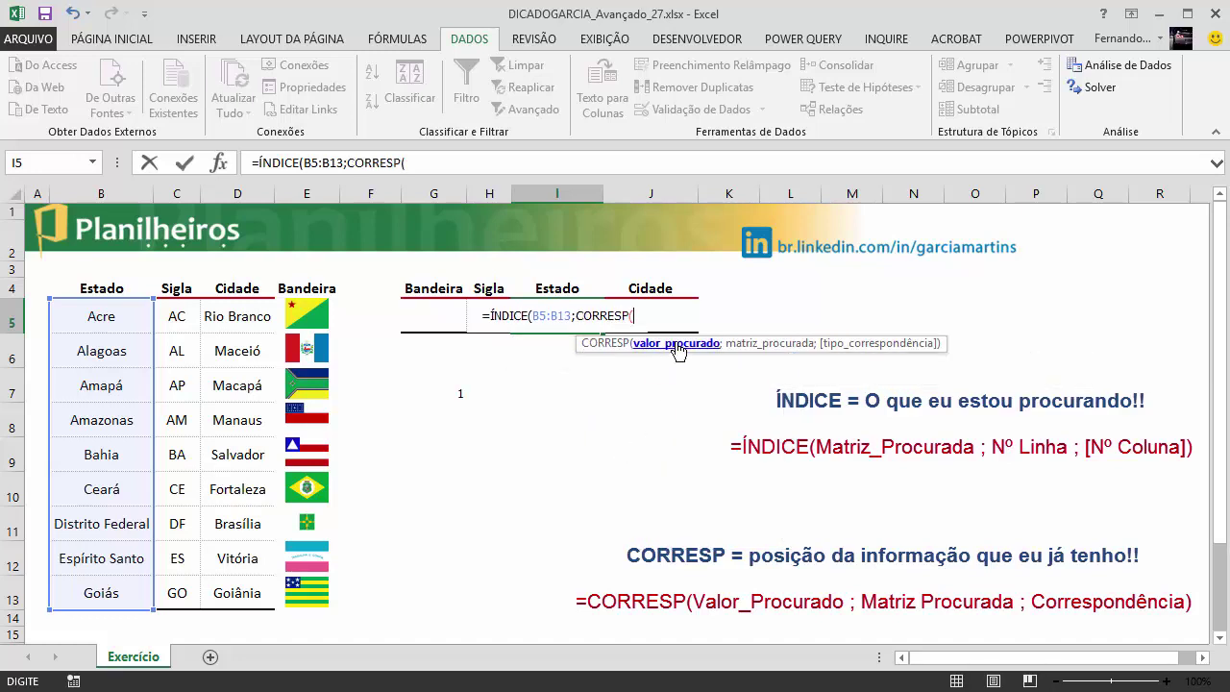
pyautogui.click(486, 293)
pyautogui.press('Down')
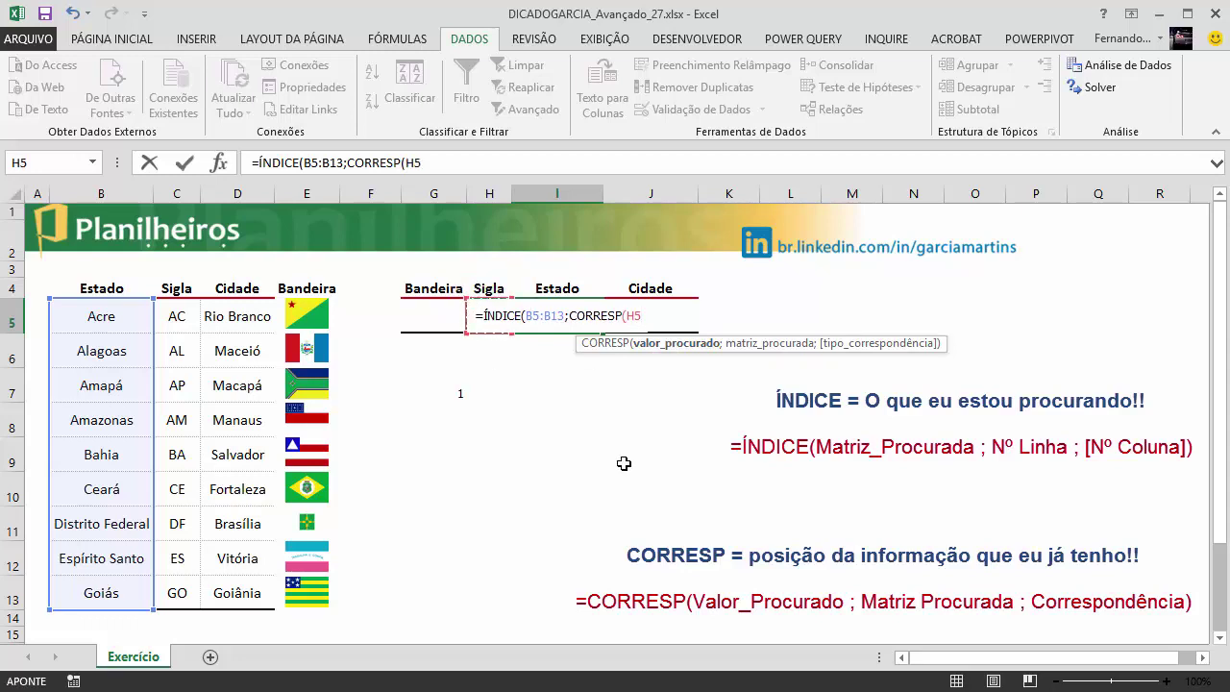
pyautogui.write(';')
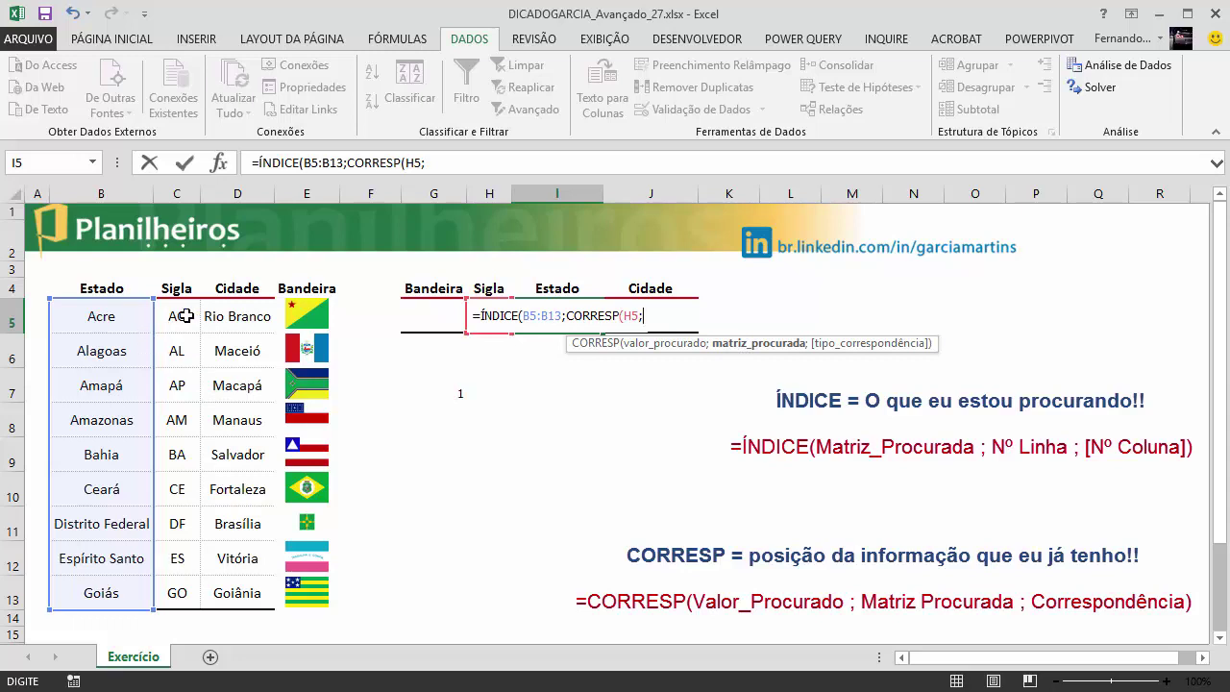
pyautogui.moveTo(173, 316); pyautogui.dragTo(173, 592)
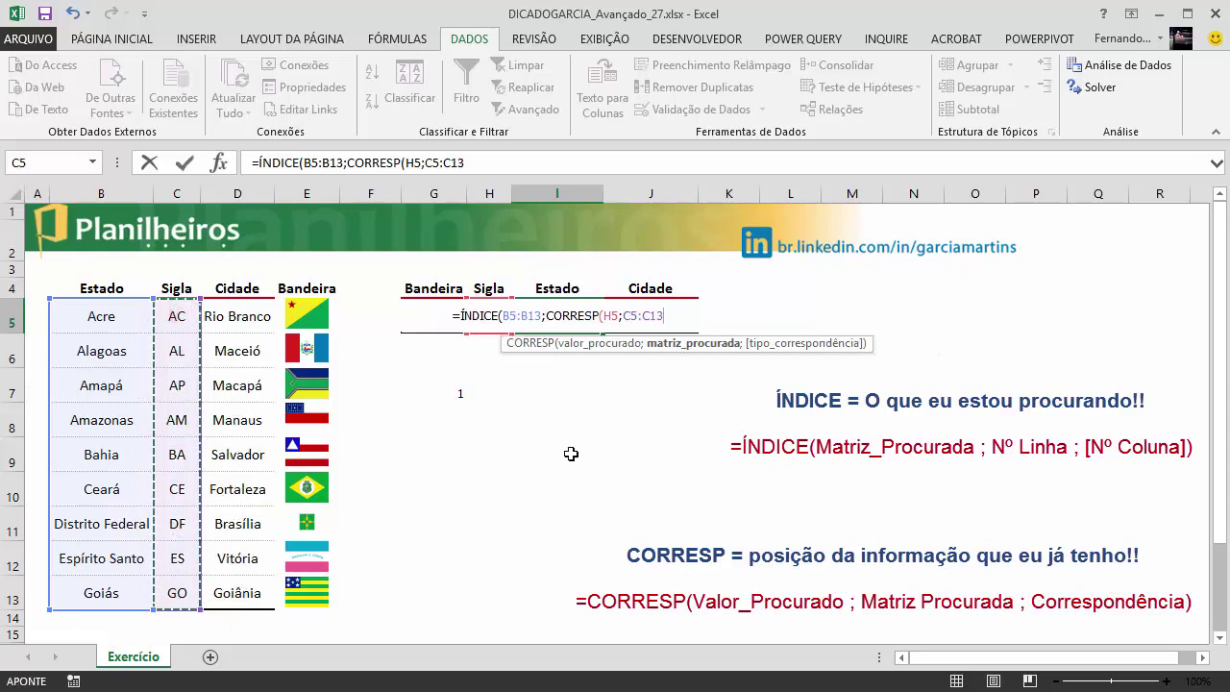
pyautogui.write(';')
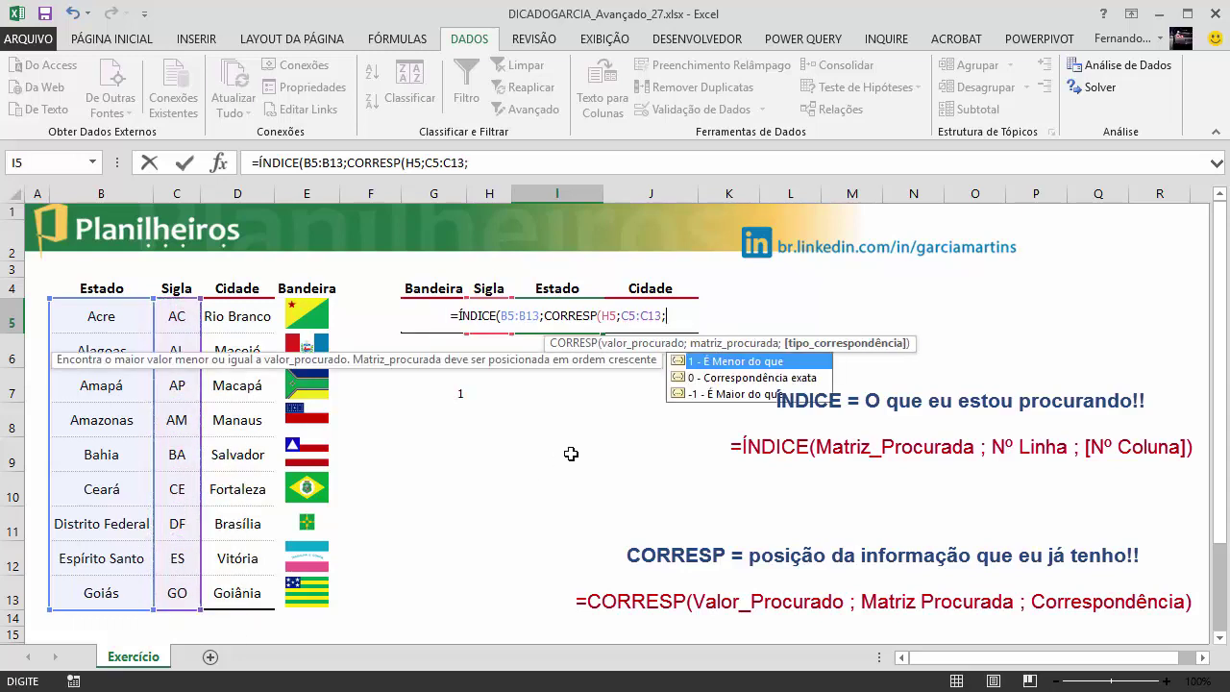
pyautogui.write('0')
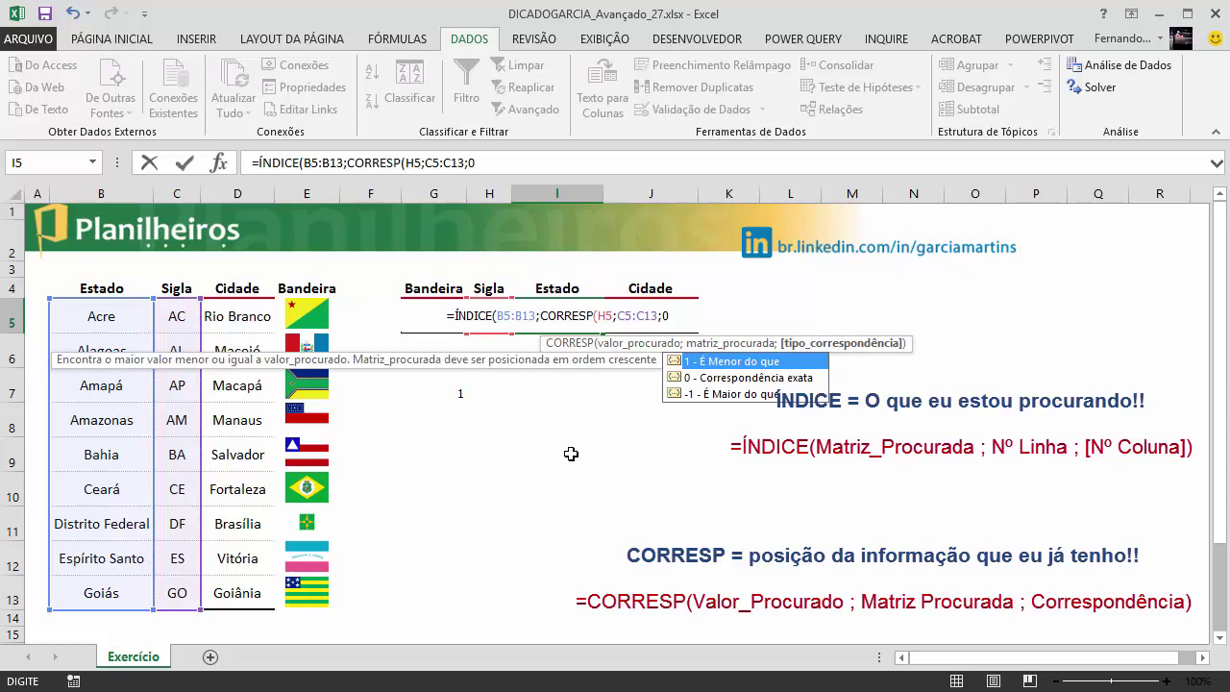
pyautogui.write(')')
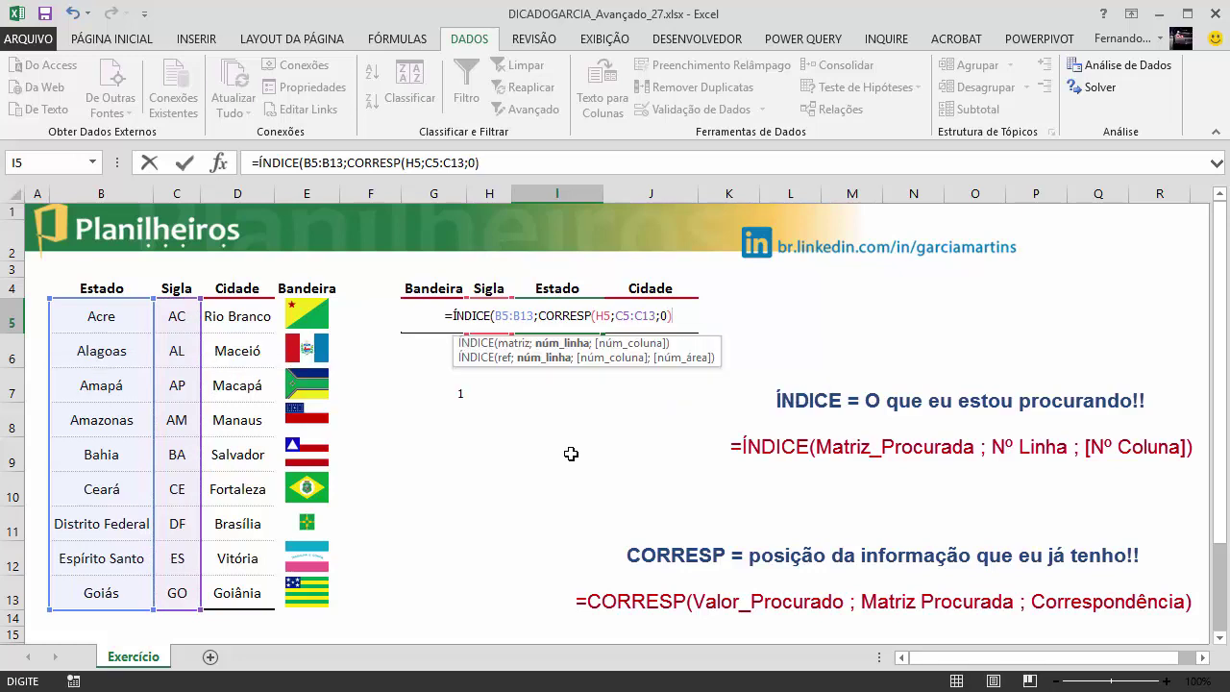
pyautogui.write(')')
pyautogui.press('Return')
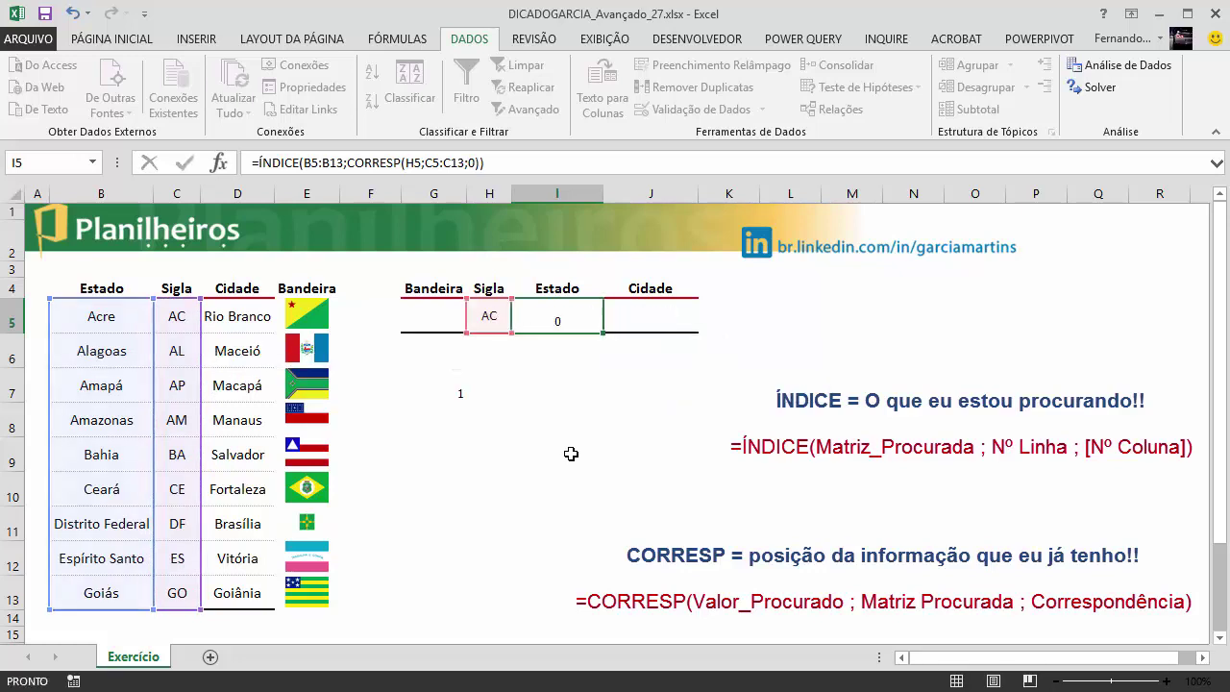
# Cycle H5 through BA, ES, AM and AL, checking I5 shows each state name
pyautogui.click(478, 311)
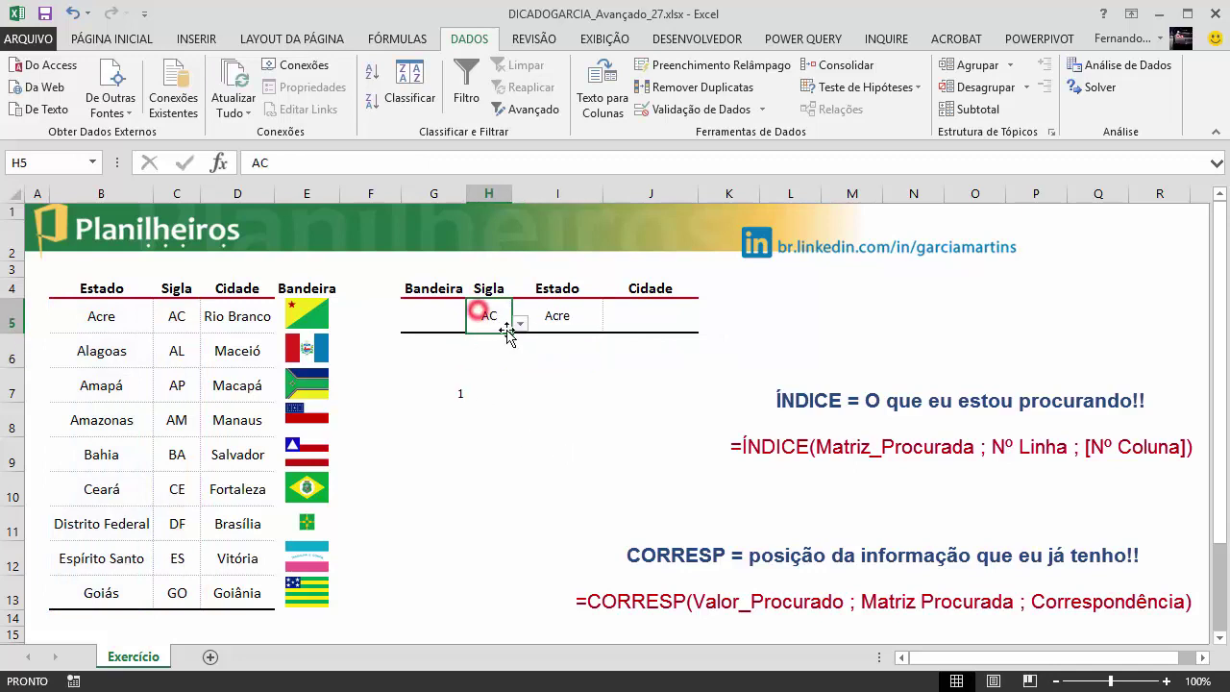
pyautogui.click(519, 323)
pyautogui.click(485, 392)
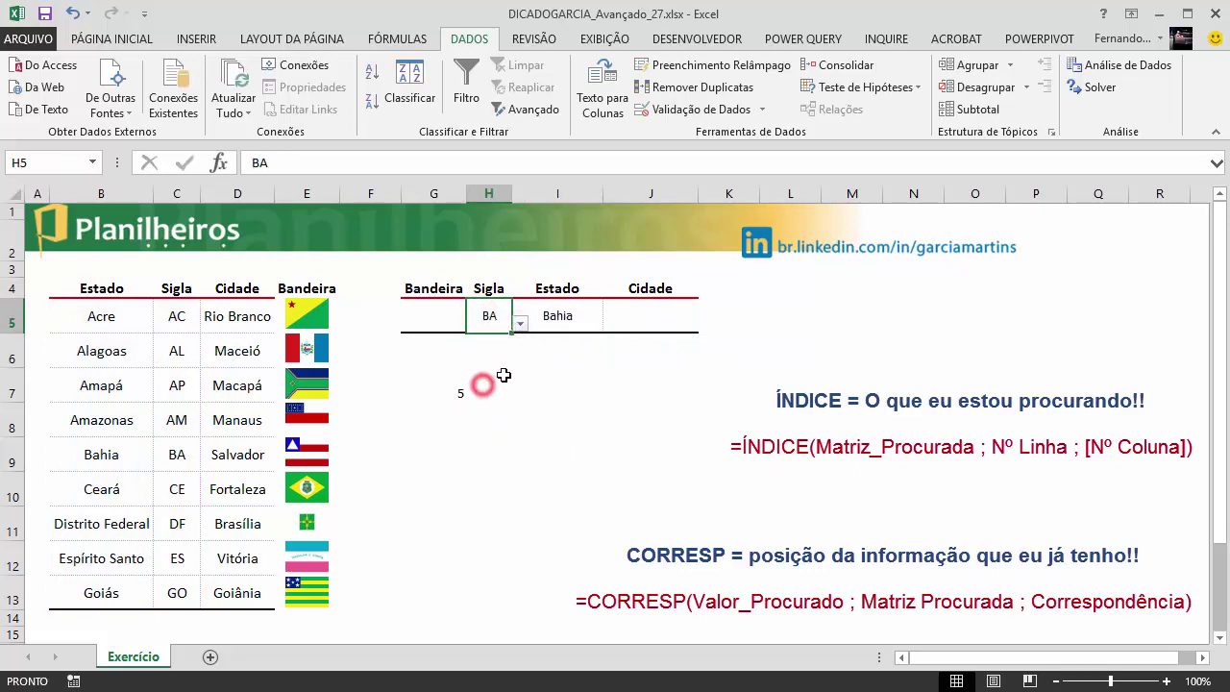
pyautogui.click(520, 326)
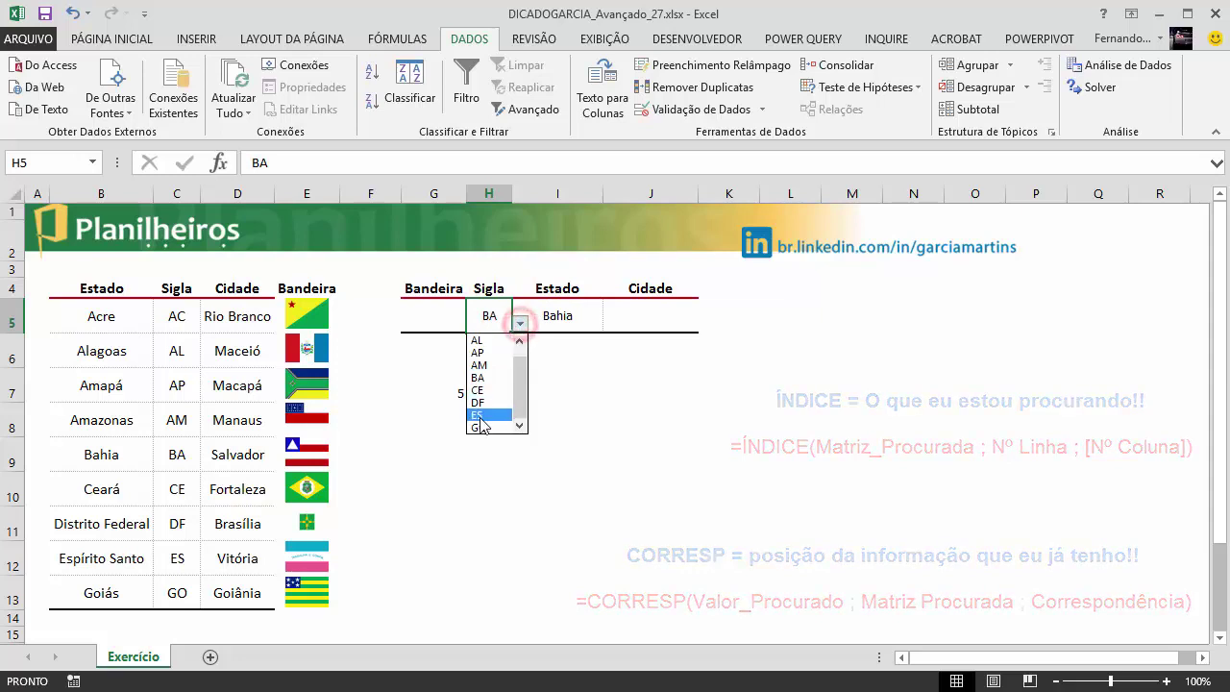
pyautogui.click(478, 415)
pyautogui.click(519, 323)
pyautogui.click(490, 365)
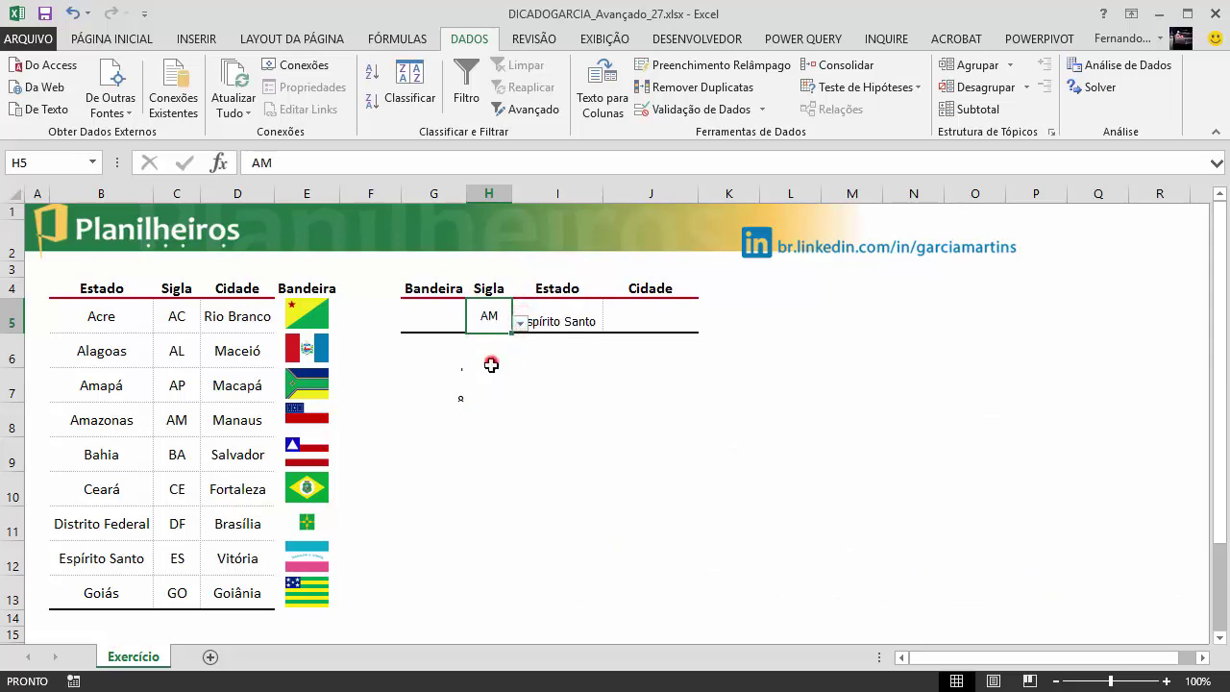
pyautogui.click(520, 323)
pyautogui.scroll(1, 526, 384)
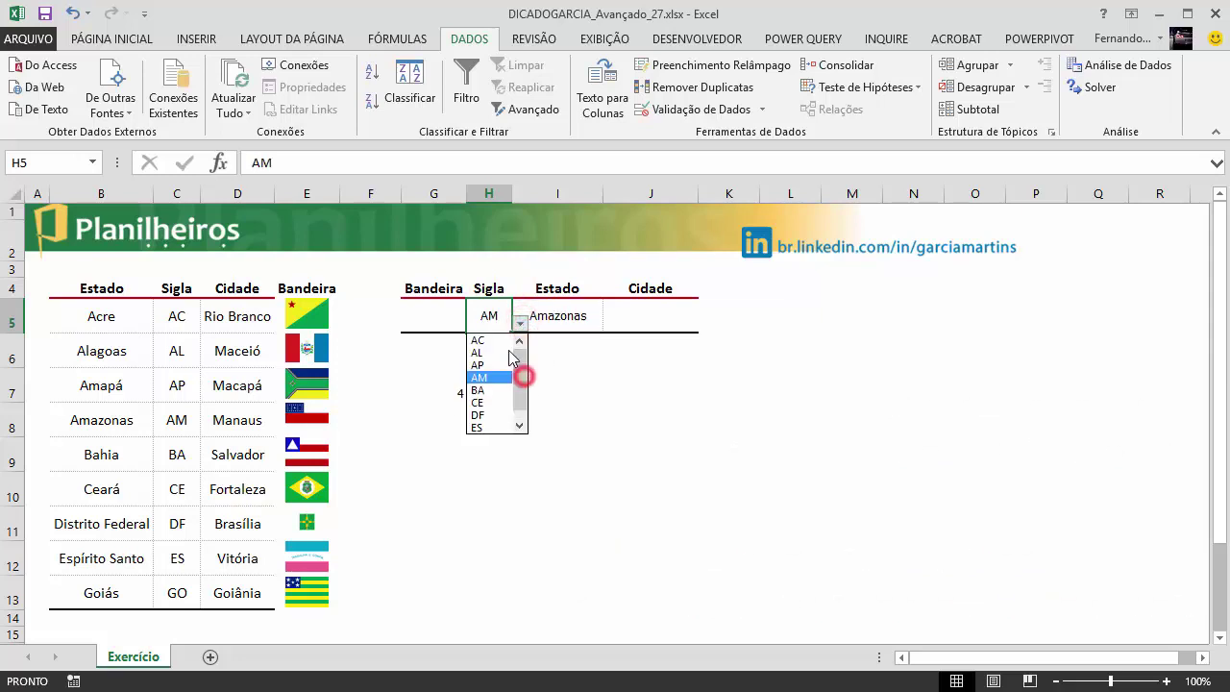
pyautogui.click(485, 351)
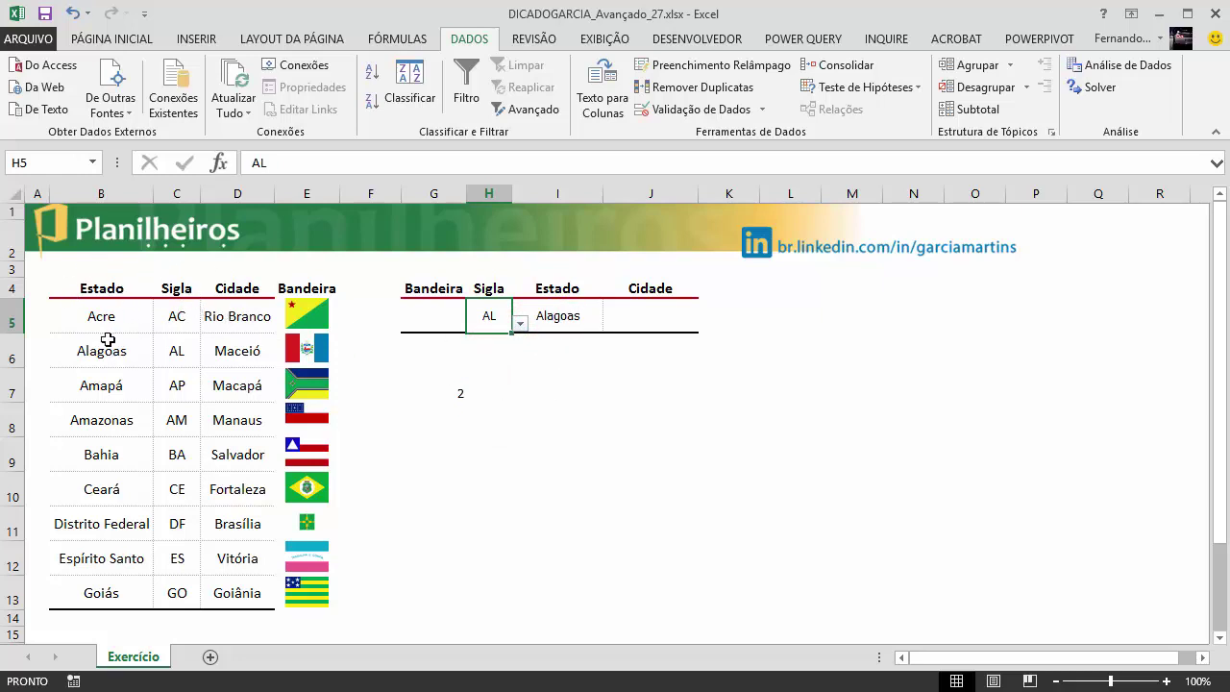
# Review I5's state lookup formula and select the Cidade cell J5
pyautogui.click(658, 321)
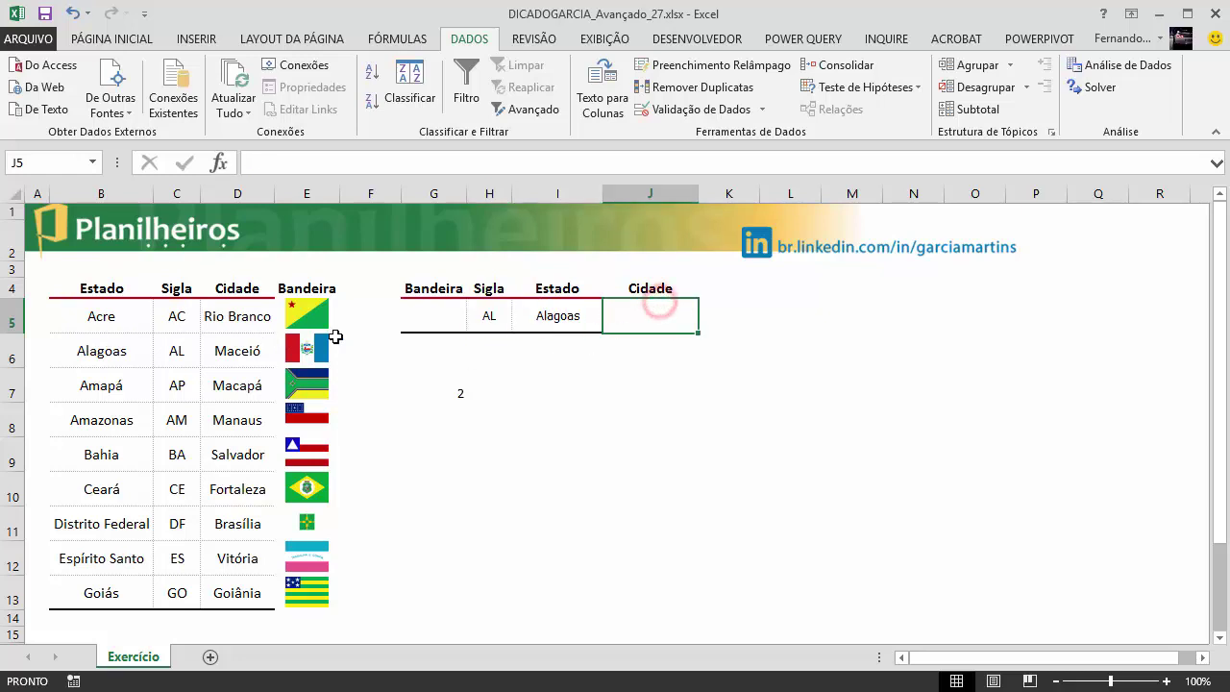
pyautogui.click(563, 316)
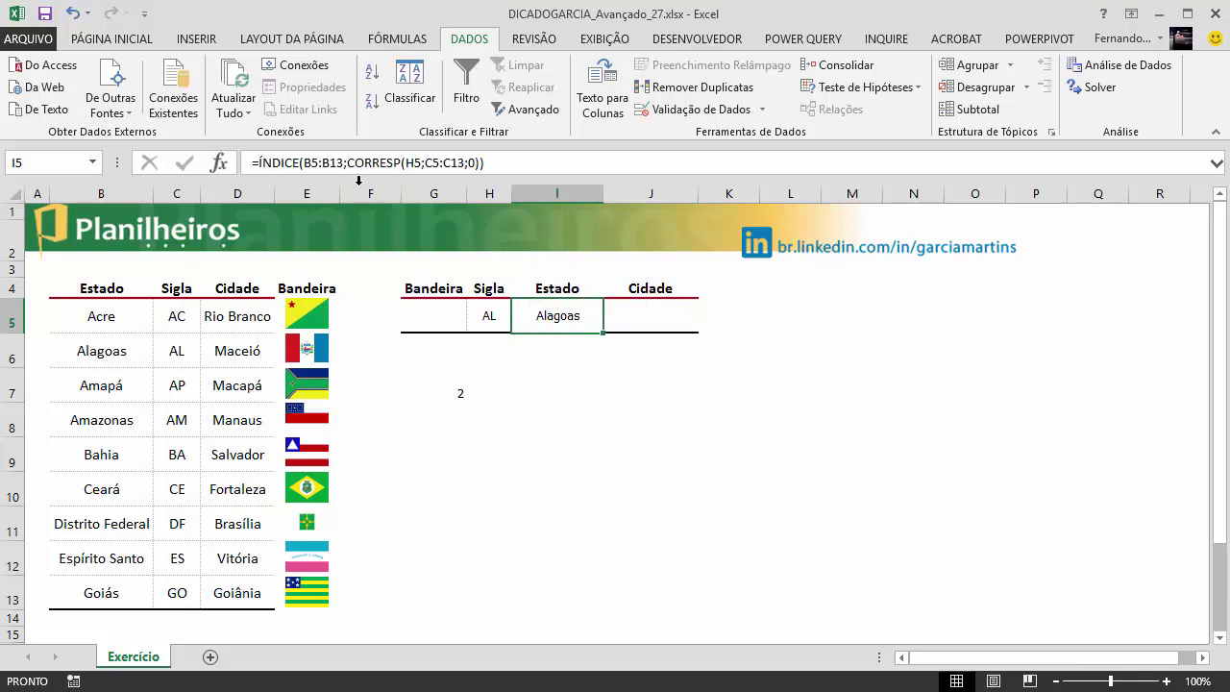
pyautogui.click(672, 311)
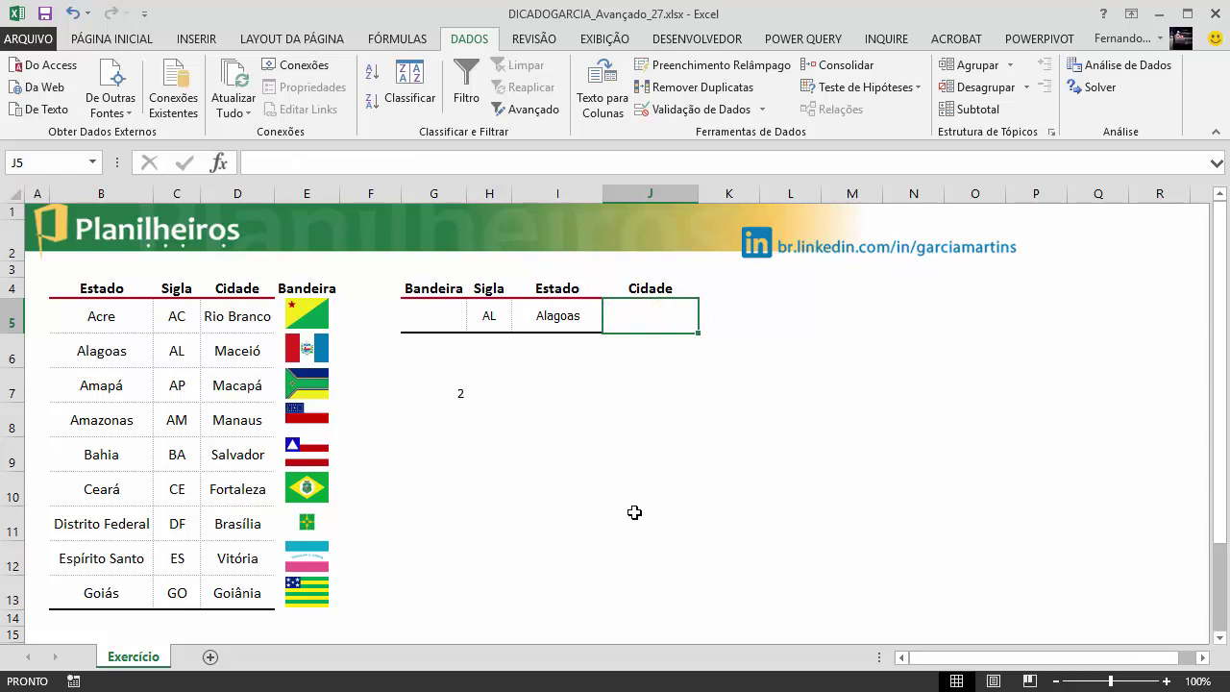
# Enter =PROCV(I5;B5:D13;3;FALSO) in J5 so Cidade returns Maceió for Alagoas
pyautogui.write('=')
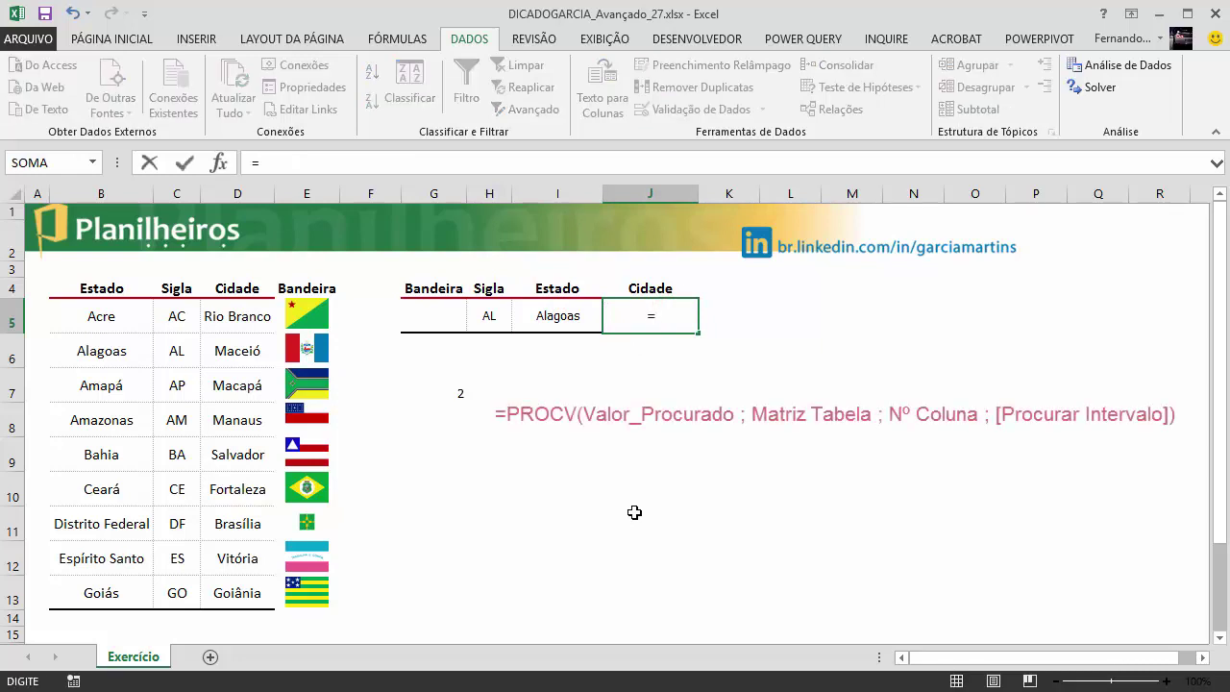
pyautogui.write('procv')
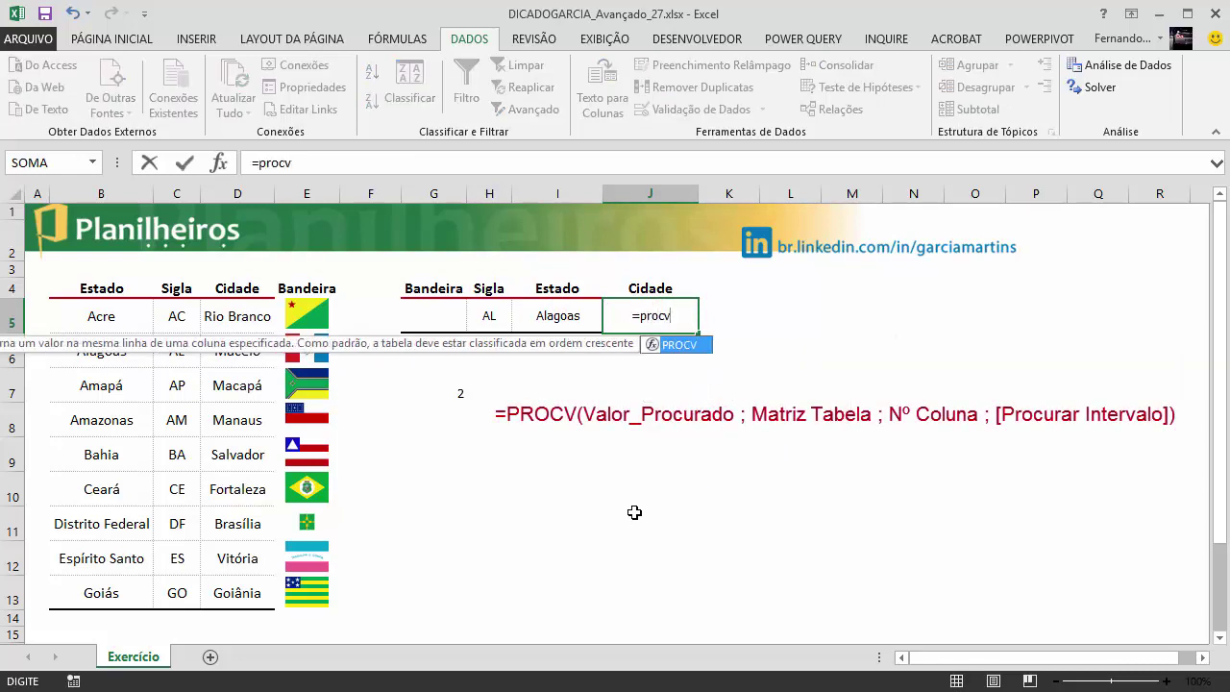
pyautogui.press('Tab')
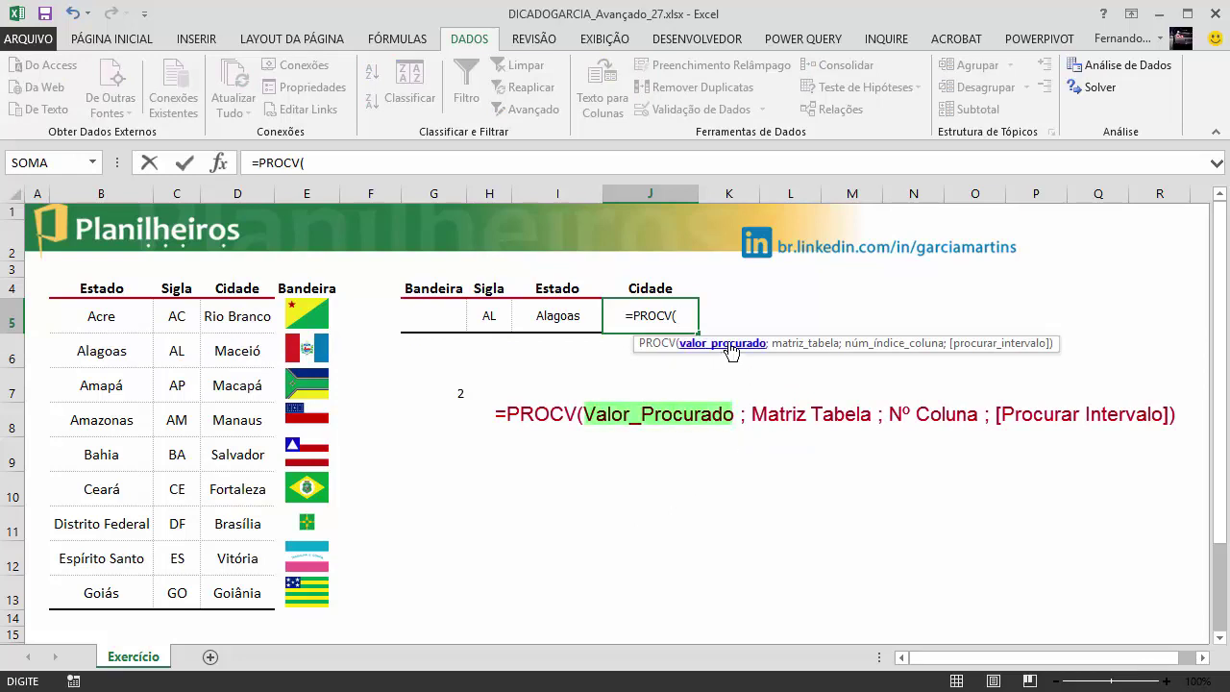
pyautogui.click(547, 314)
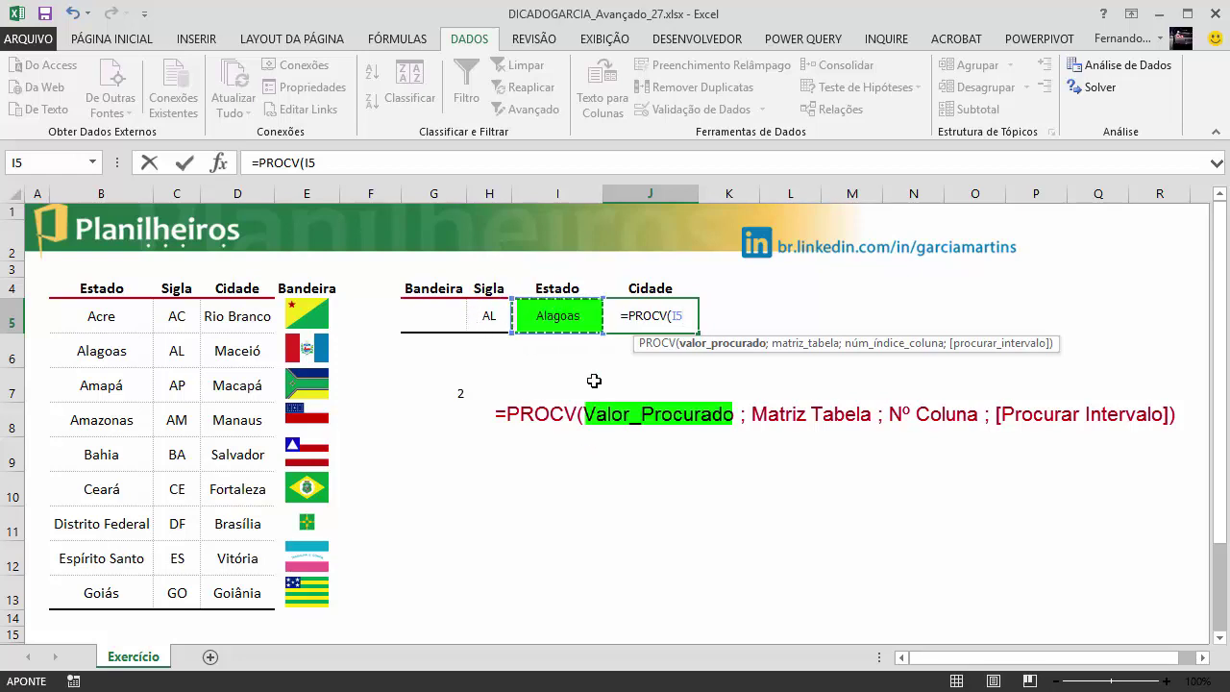
pyautogui.write(';')
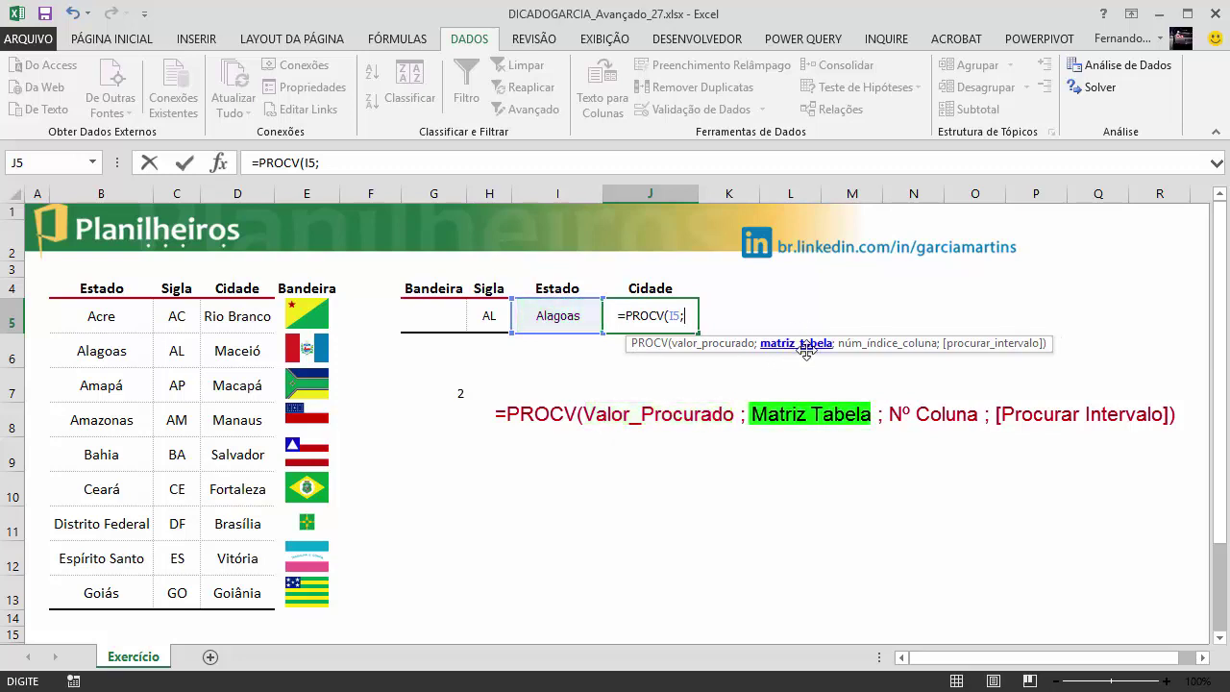
pyautogui.moveTo(89, 308)
pyautogui.mouseDown()
pyautogui.moveTo(196, 443)
pyautogui.moveTo(241, 591)
pyautogui.mouseUp()
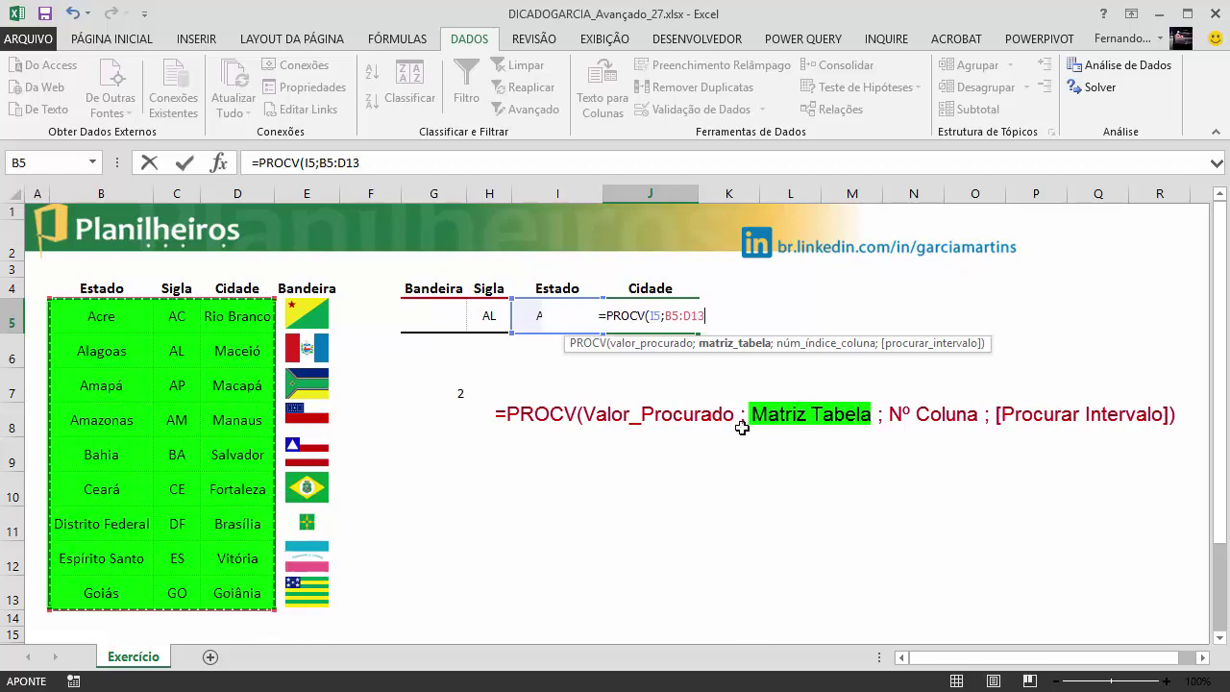
pyautogui.write(';')
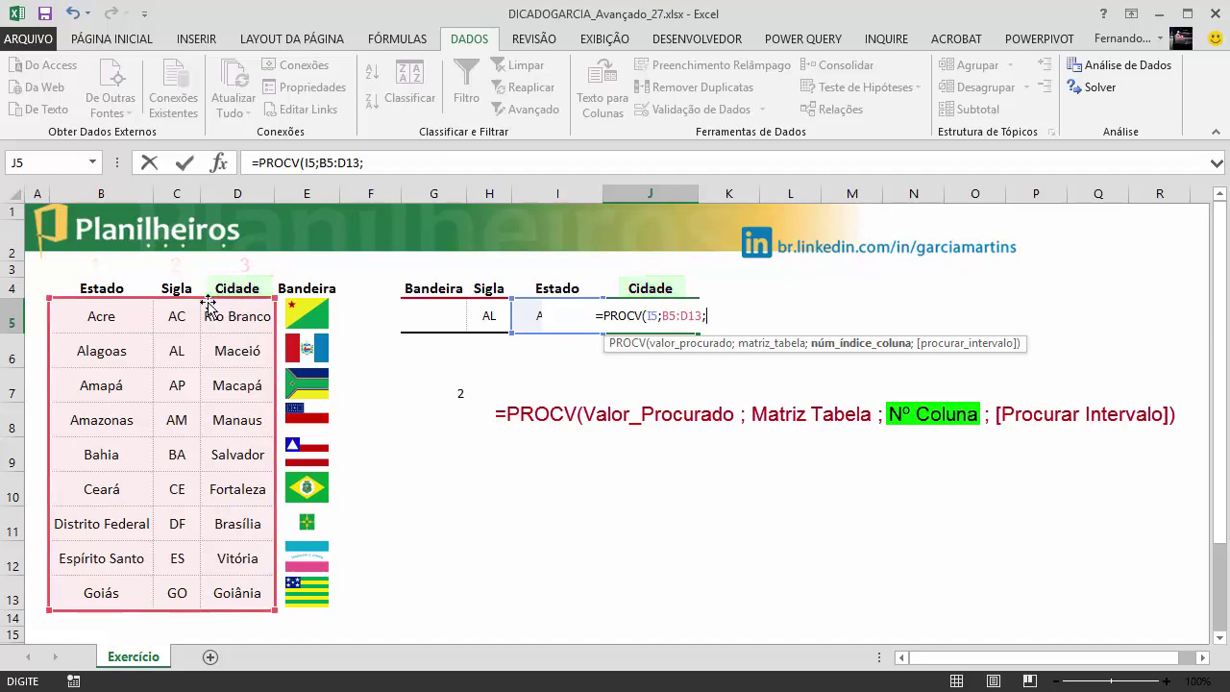
pyautogui.write('3')
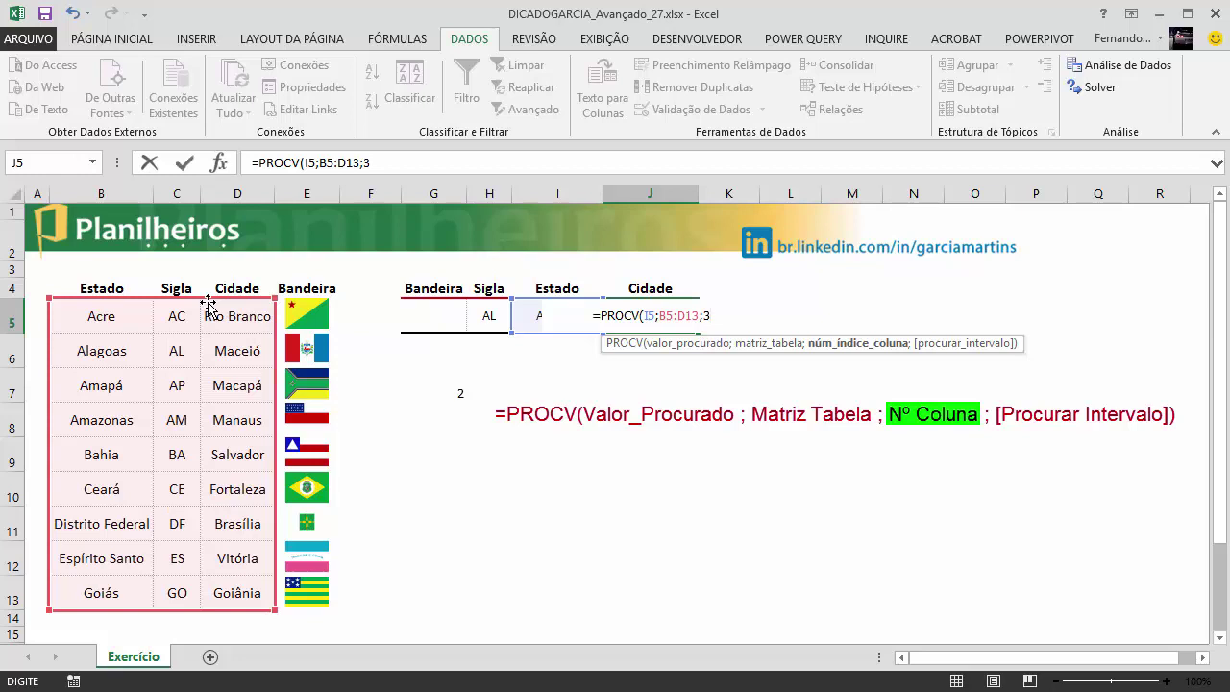
pyautogui.write(';')
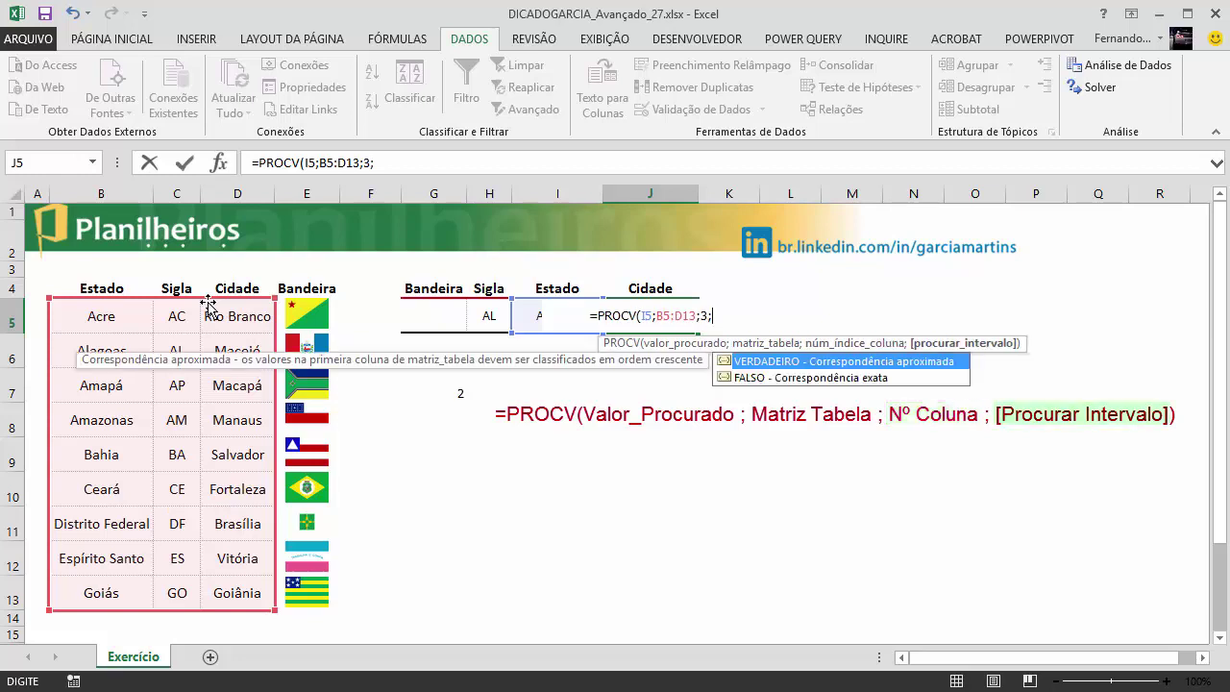
pyautogui.press('Down')
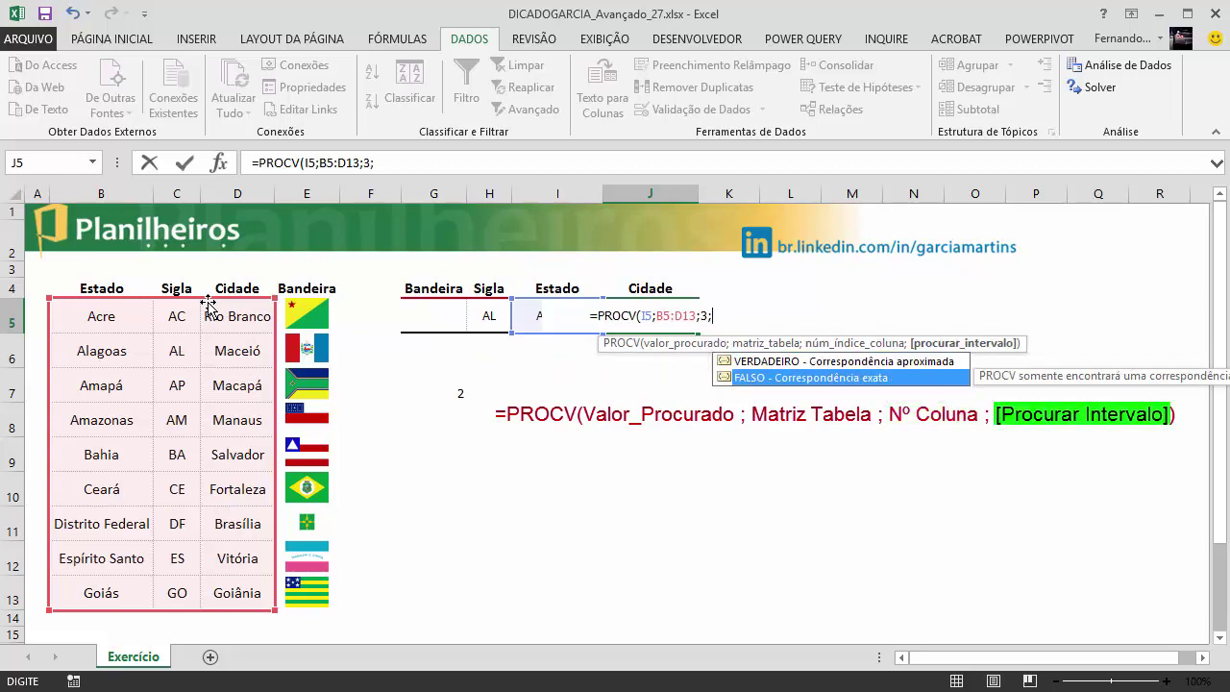
pyautogui.press('Tab')
pyautogui.write(')')
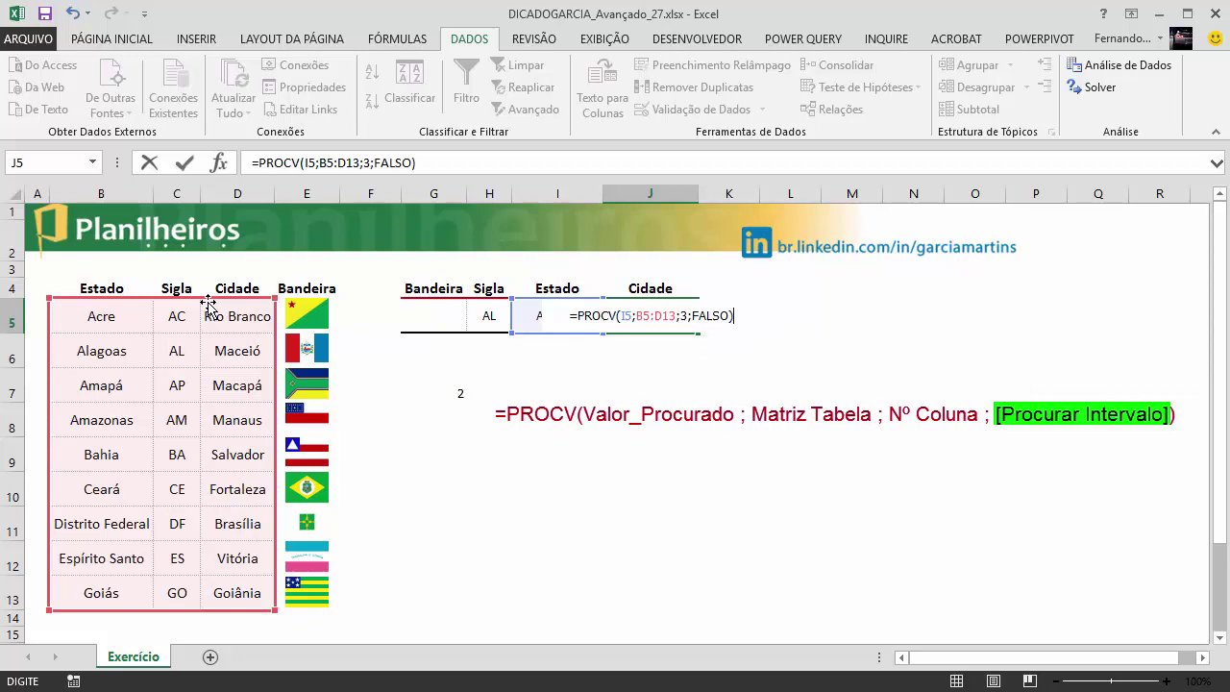
pyautogui.press('Return')
pyautogui.click(659, 312)
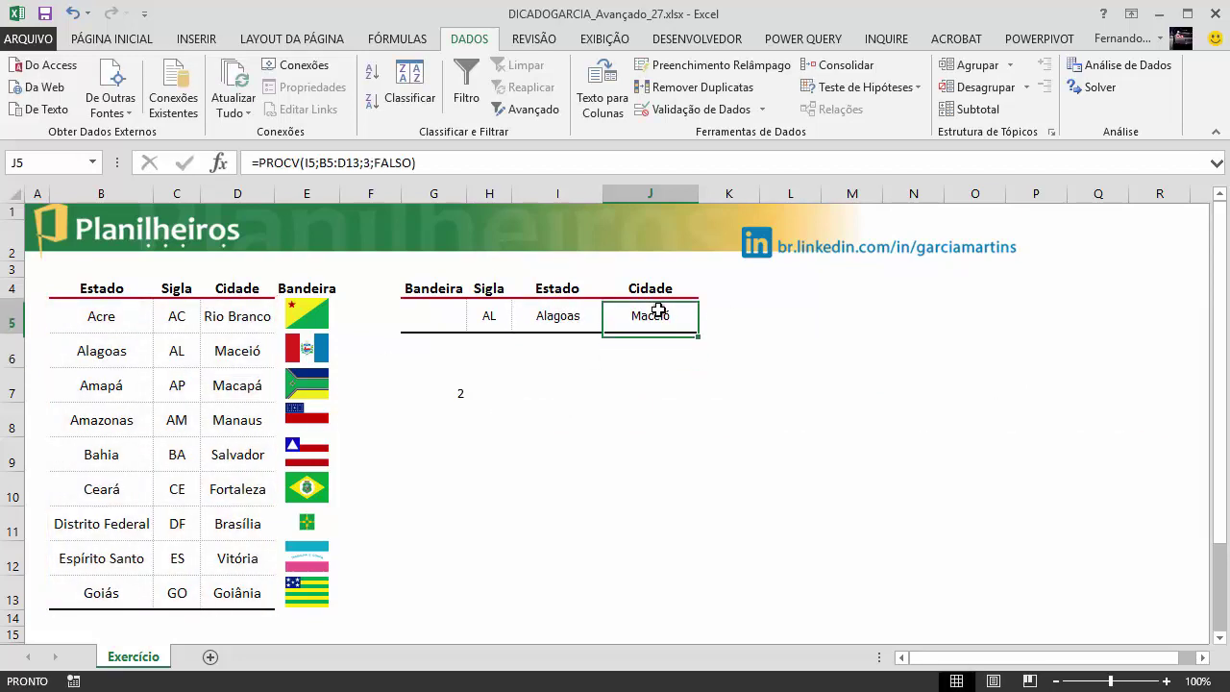
# Choose CE, GO, AM and then ES in H5, checking that Estado and Cidade update
pyautogui.click(488, 314)
pyautogui.click(519, 324)
pyautogui.click(489, 393)
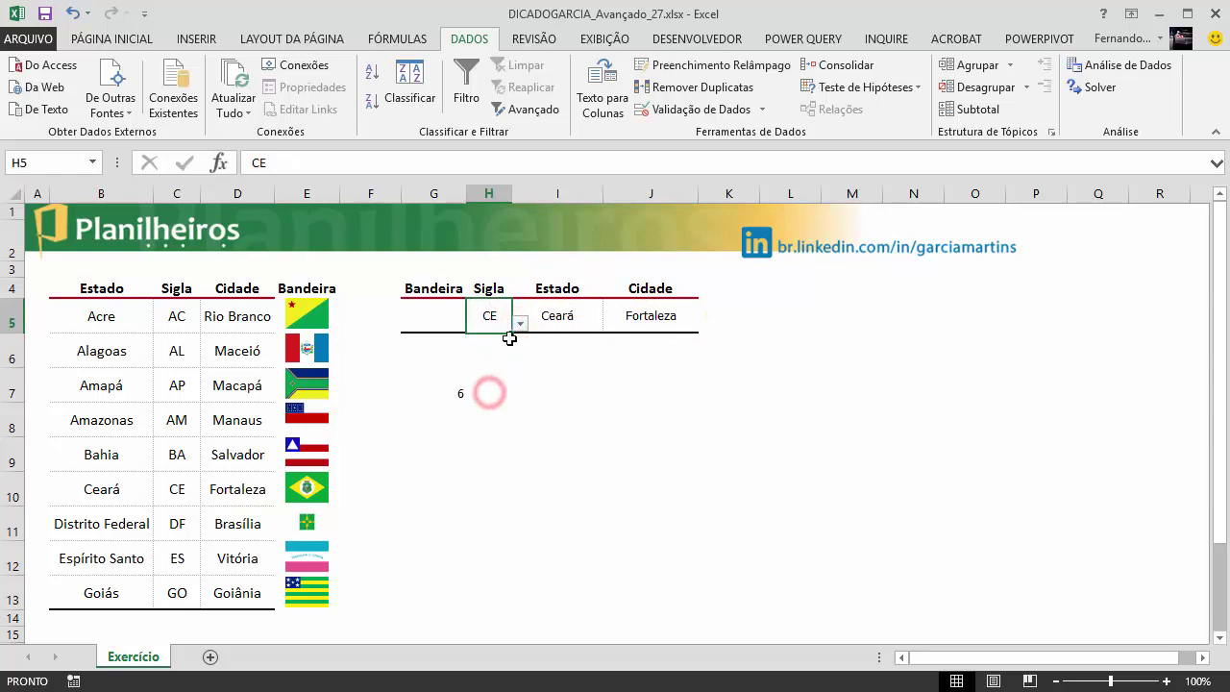
pyautogui.click(519, 323)
pyautogui.click(486, 421)
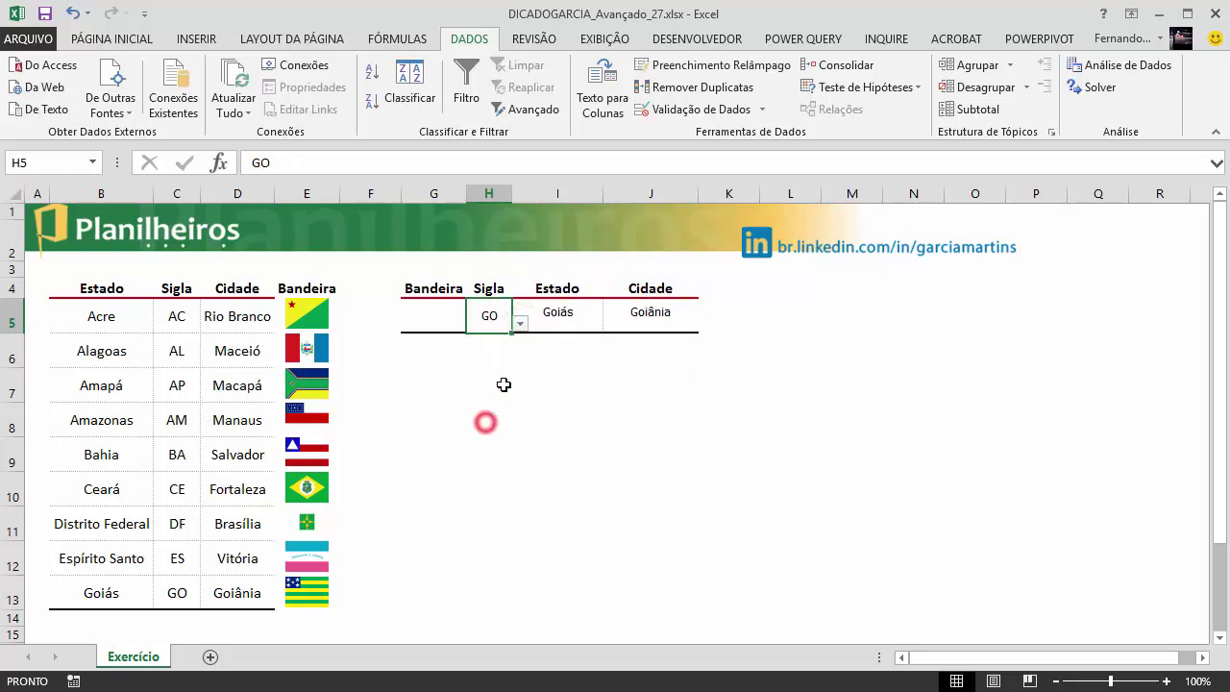
pyautogui.click(521, 324)
pyautogui.click(485, 373)
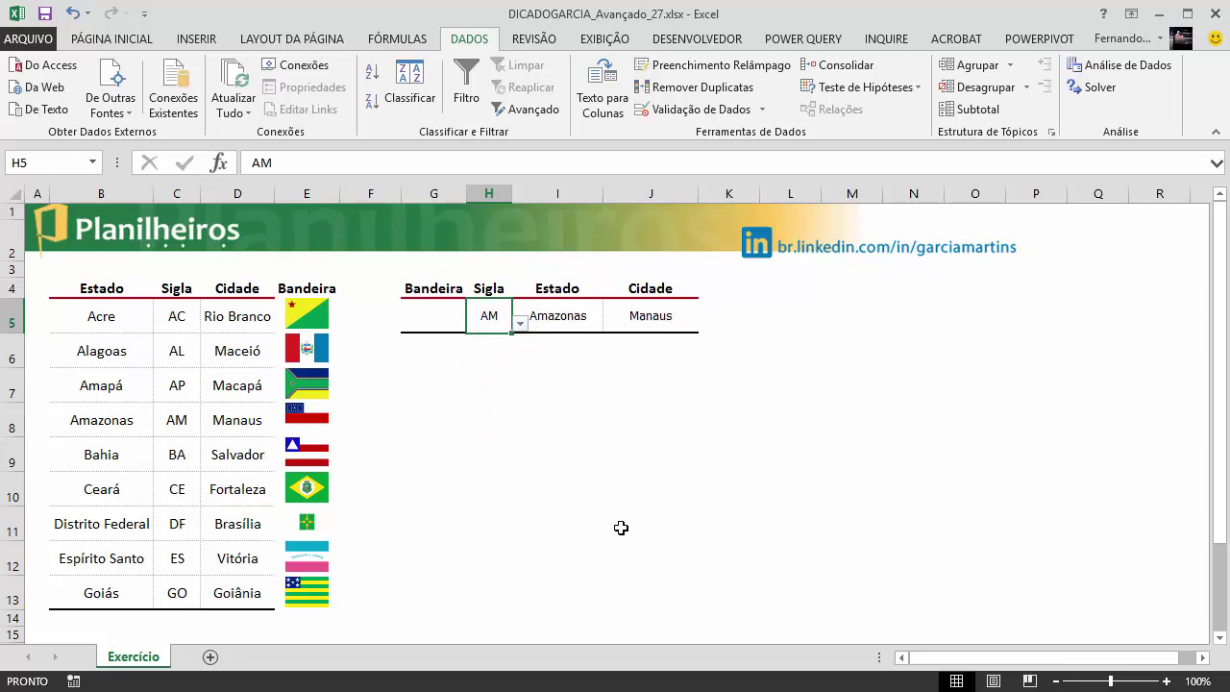
pyautogui.click(578, 407)
pyautogui.click(426, 407)
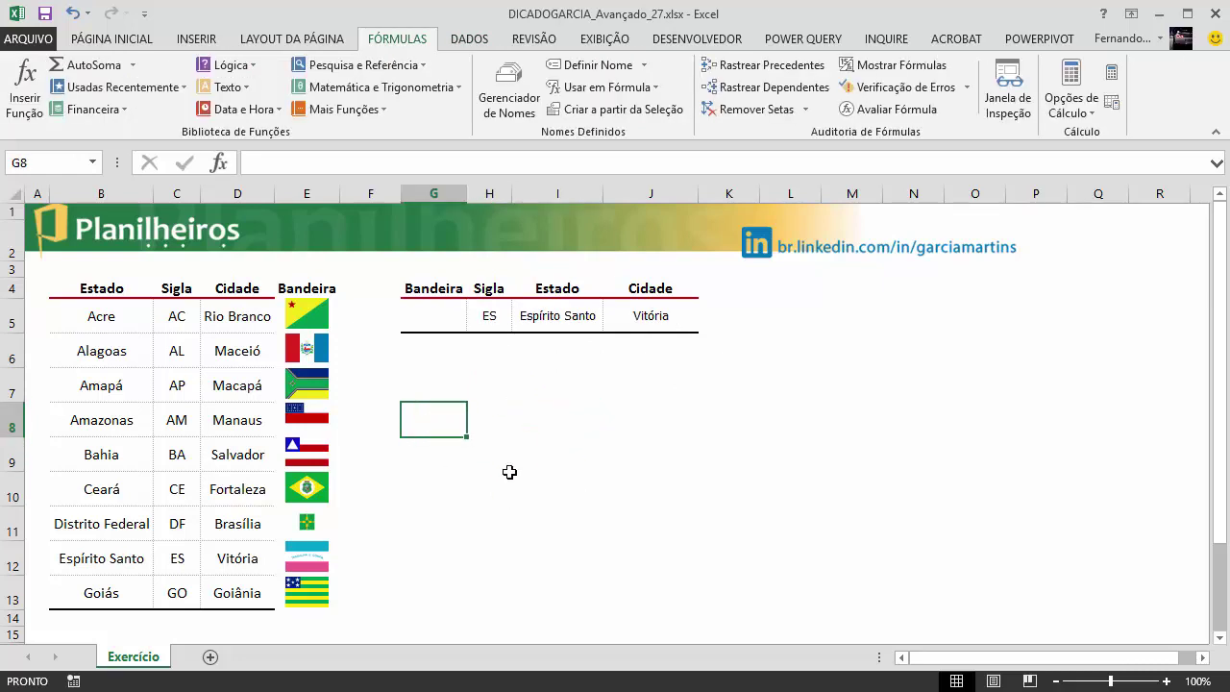
pyautogui.click(542, 329)
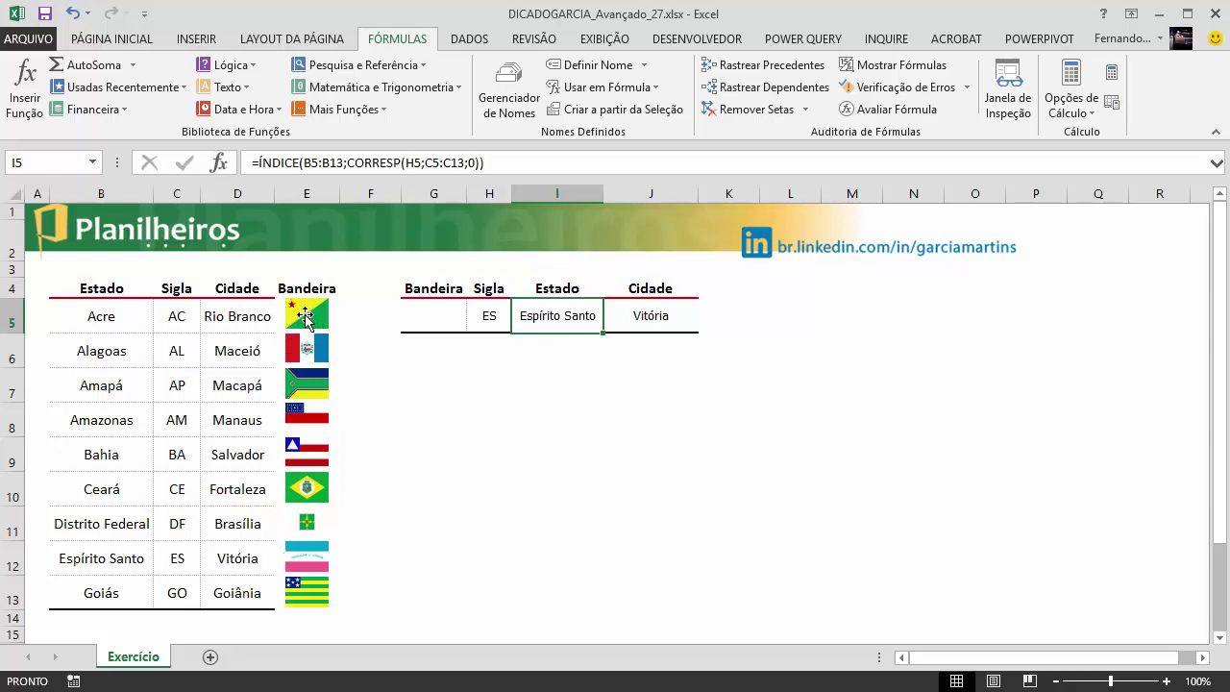
pyautogui.moveTo(309, 316)
pyautogui.mouseDown()
pyautogui.moveTo(370, 332)
pyautogui.moveTo(435, 384)
pyautogui.mouseUp()
pyautogui.click(308, 315)
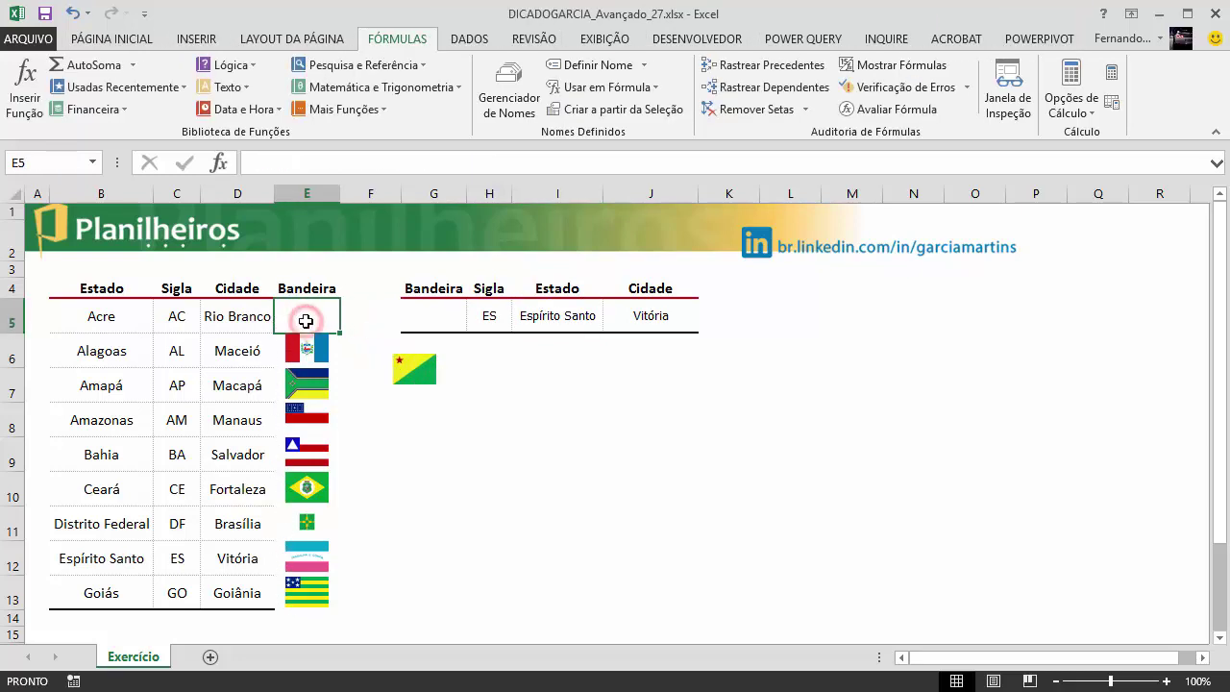
pyautogui.click(403, 369)
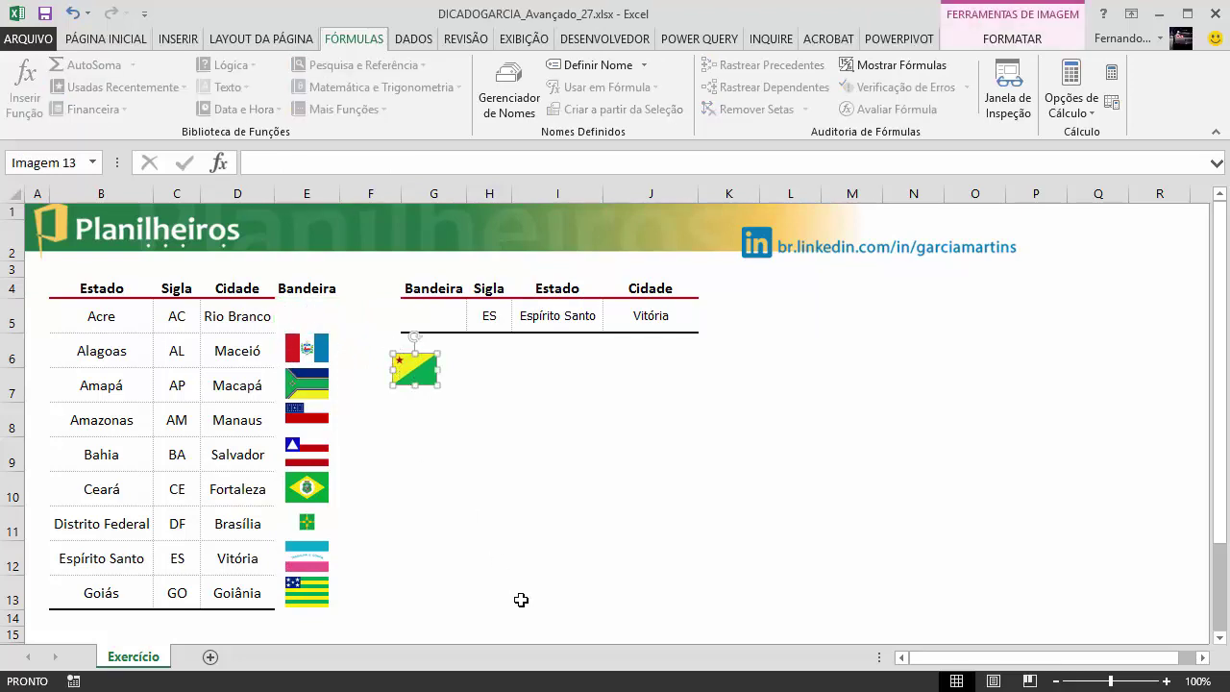
pyautogui.moveTo(427, 383); pyautogui.dragTo(320, 330)
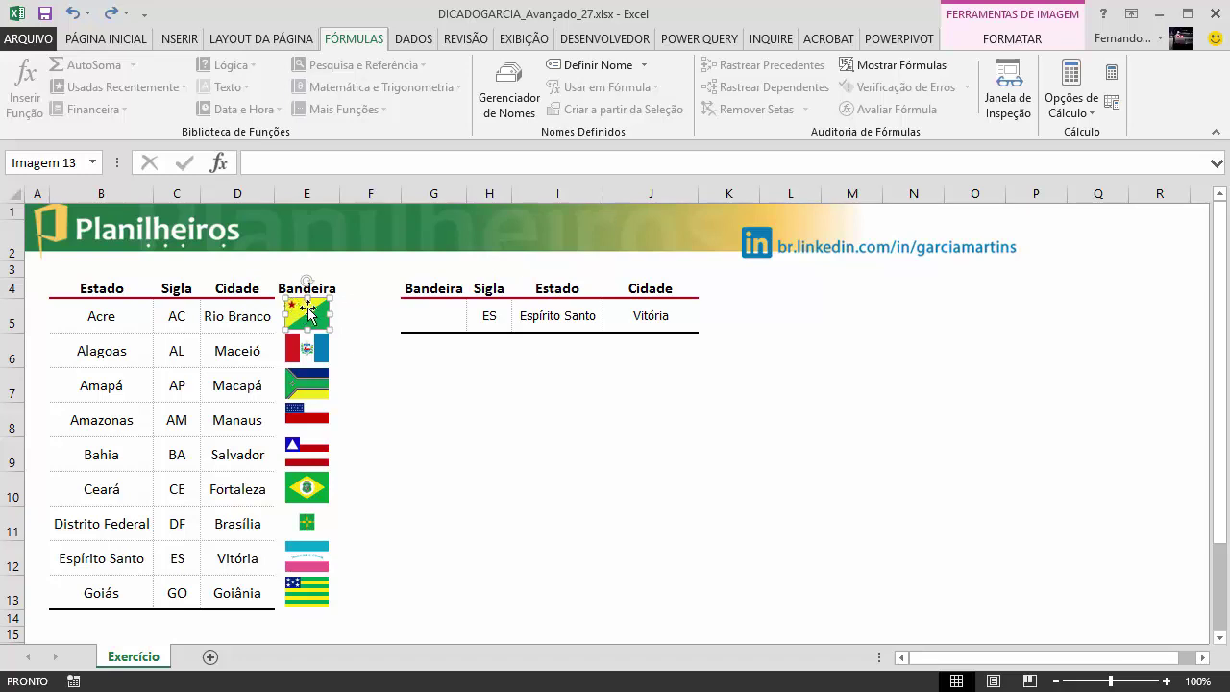
pyautogui.click(387, 352)
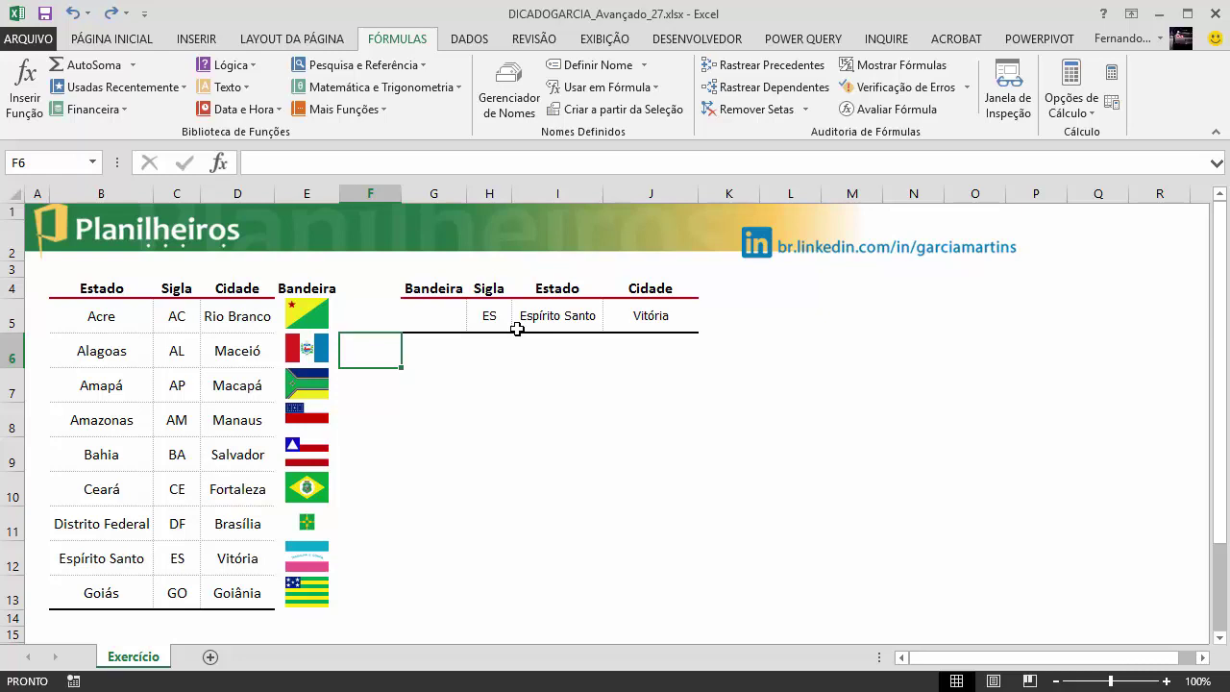
# Start G7's formula with ÍNDICE over the absolute flag range $E$5:$E$13
pyautogui.click(438, 389)
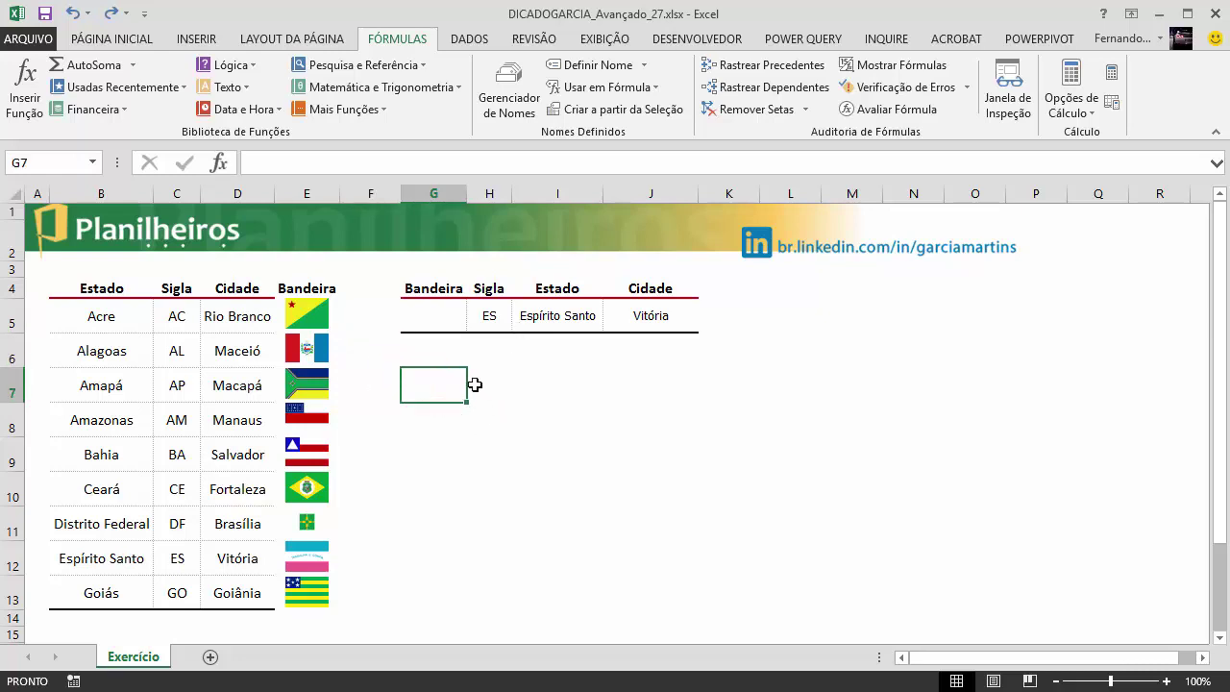
pyautogui.write('=')
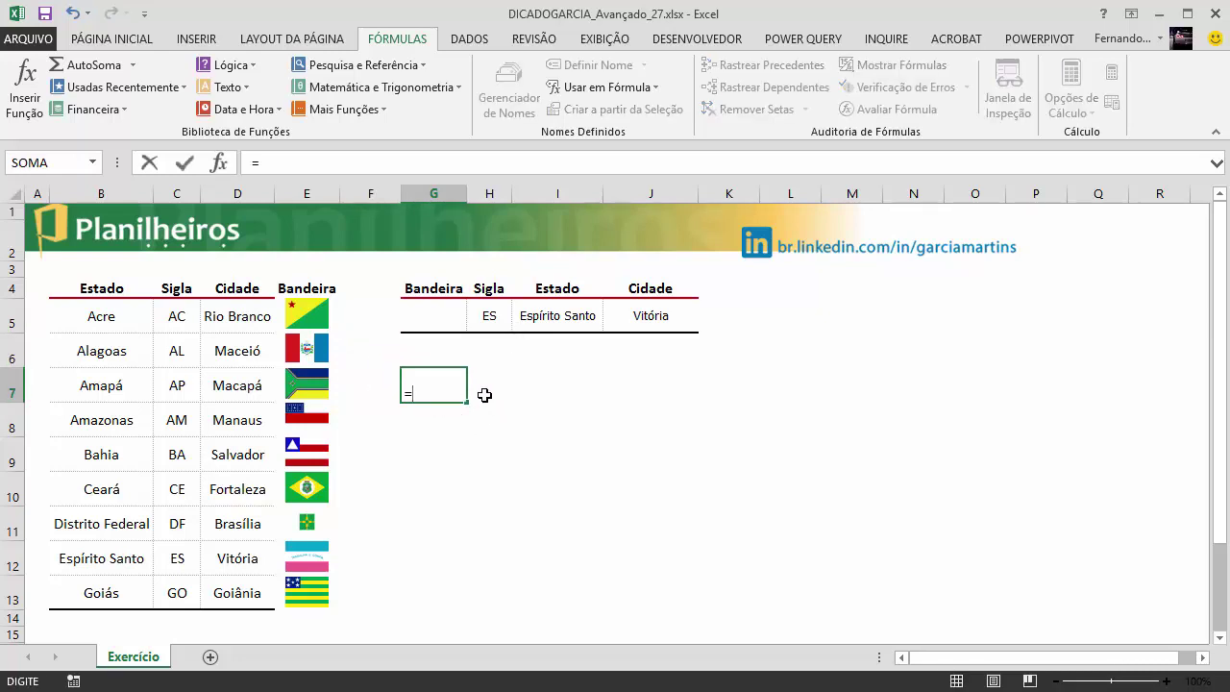
pyautogui.write('índic')
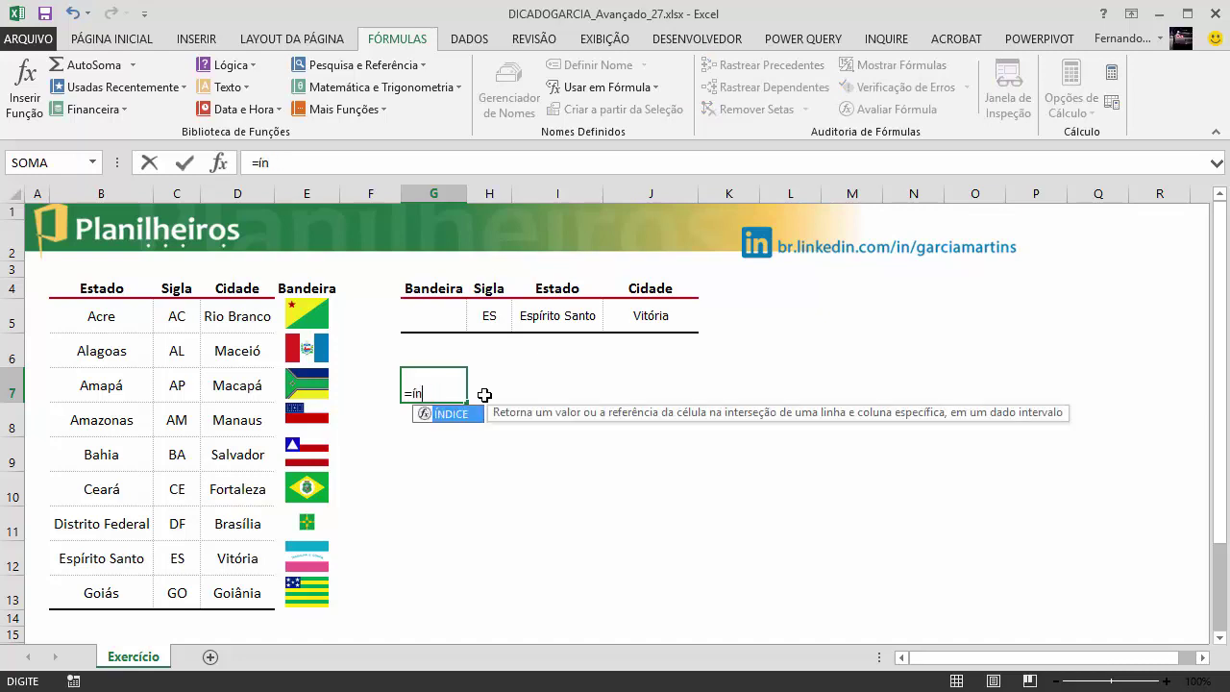
pyautogui.press('Tab')
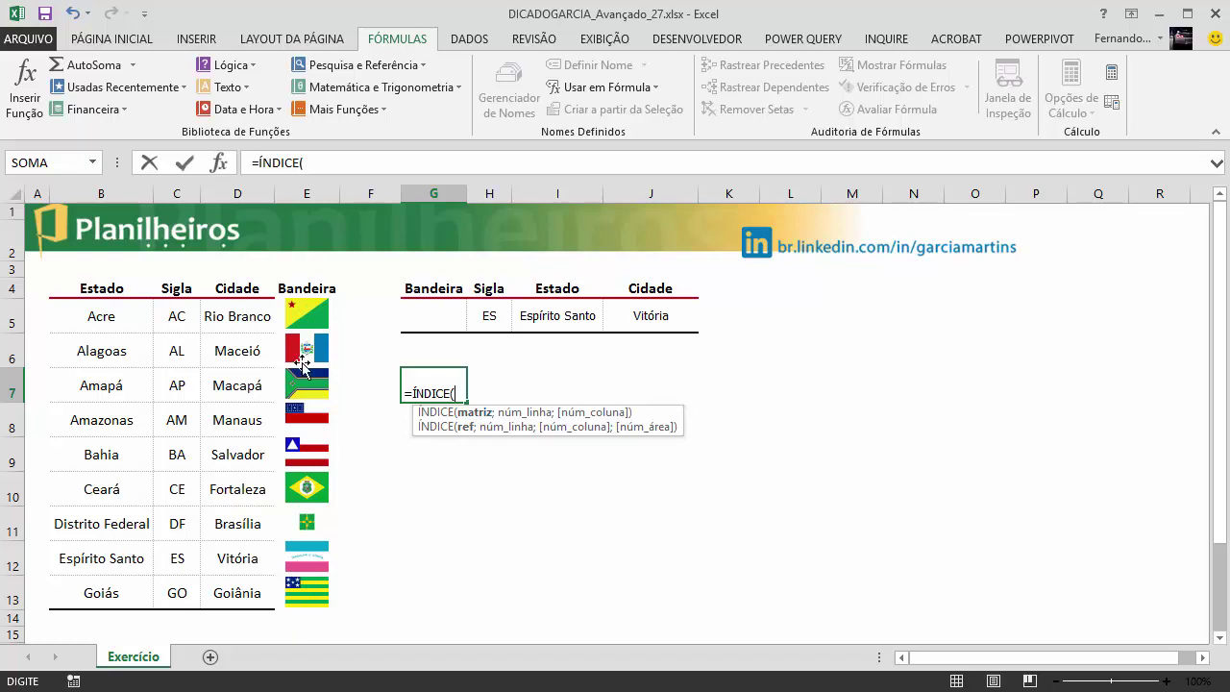
pyautogui.click(279, 312)
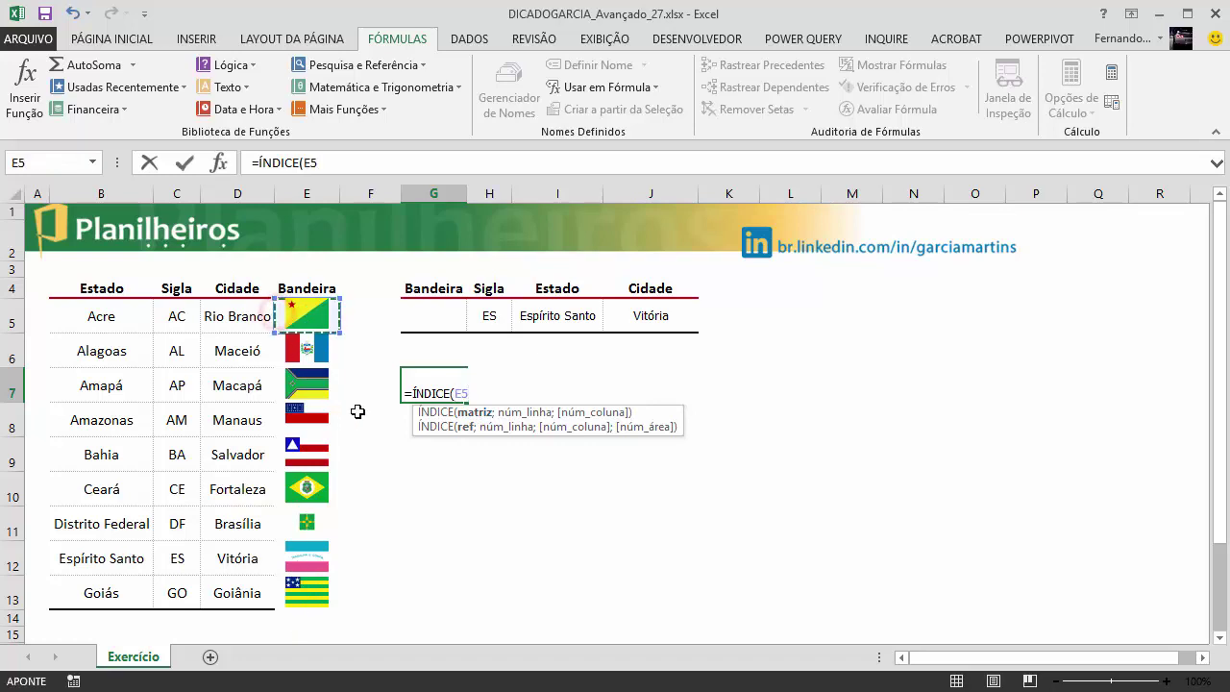
pyautogui.scroll(-1, 357, 411)
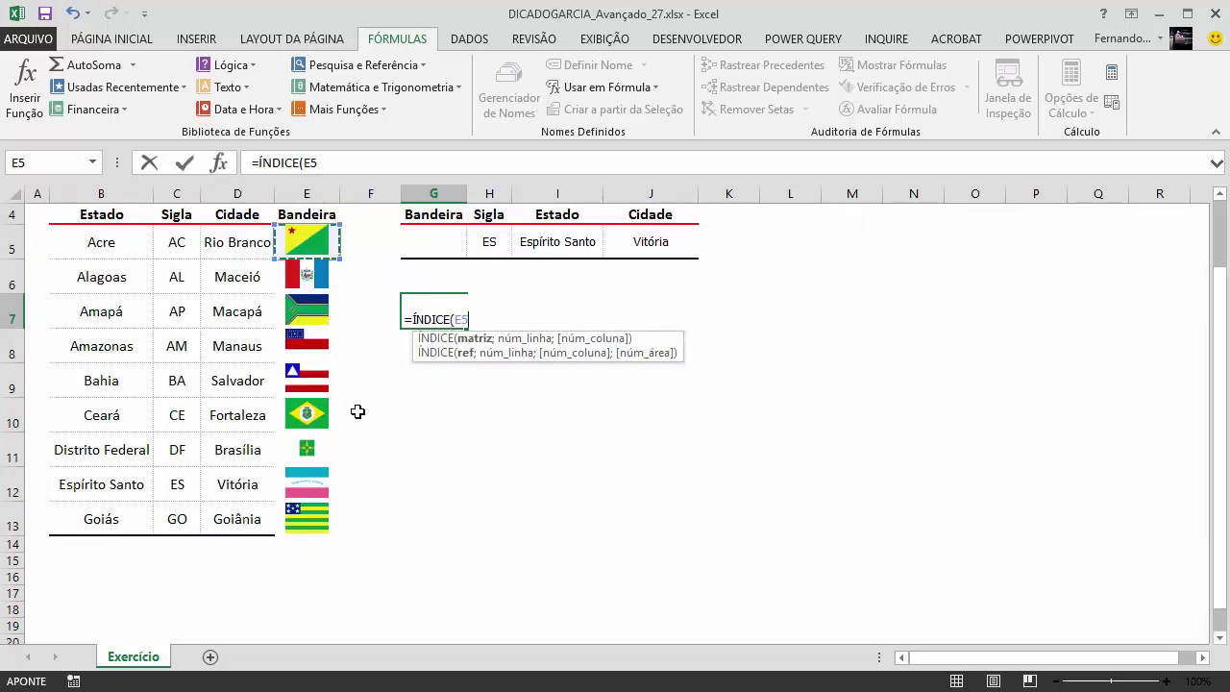
pyautogui.hotkey('shift', 'Down')
pyautogui.hotkey('shift', 'Down')
pyautogui.hotkey('shift', 'Down')
pyautogui.hotkey('shift', 'Down')
pyautogui.hotkey('shift', 'Down')
pyautogui.hotkey('shift', 'Down')
pyautogui.hotkey('shift', 'Down')
pyautogui.hotkey('shift', 'Down')
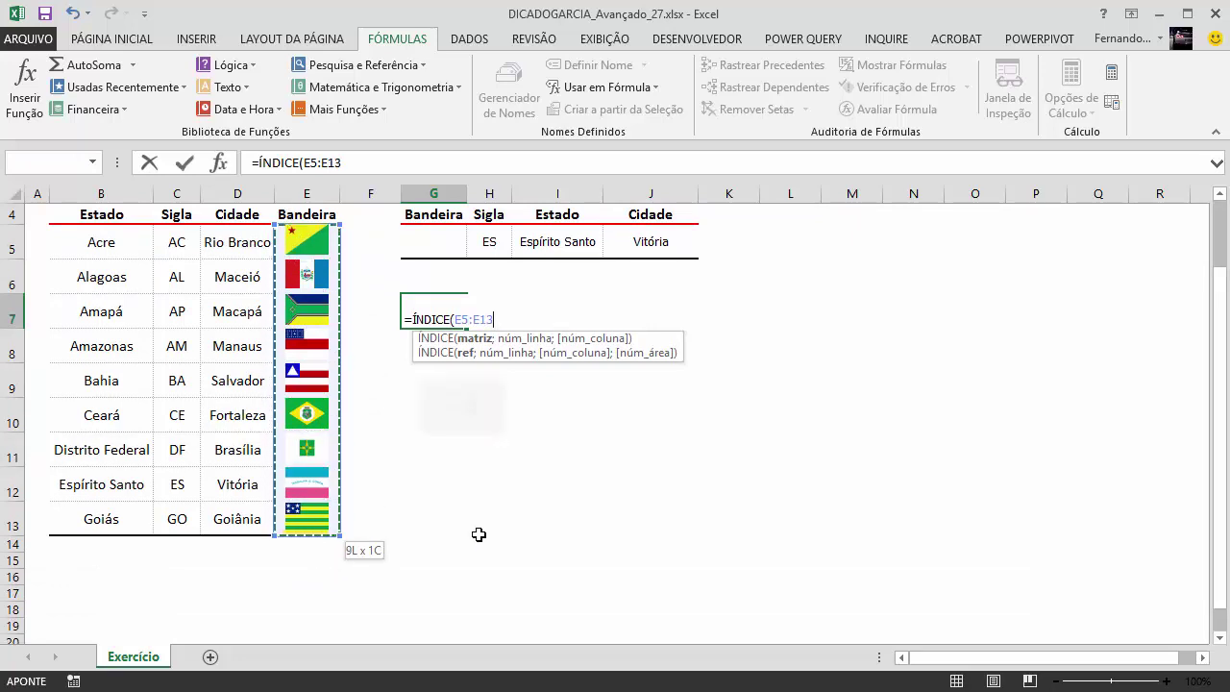
pyautogui.press('F4')
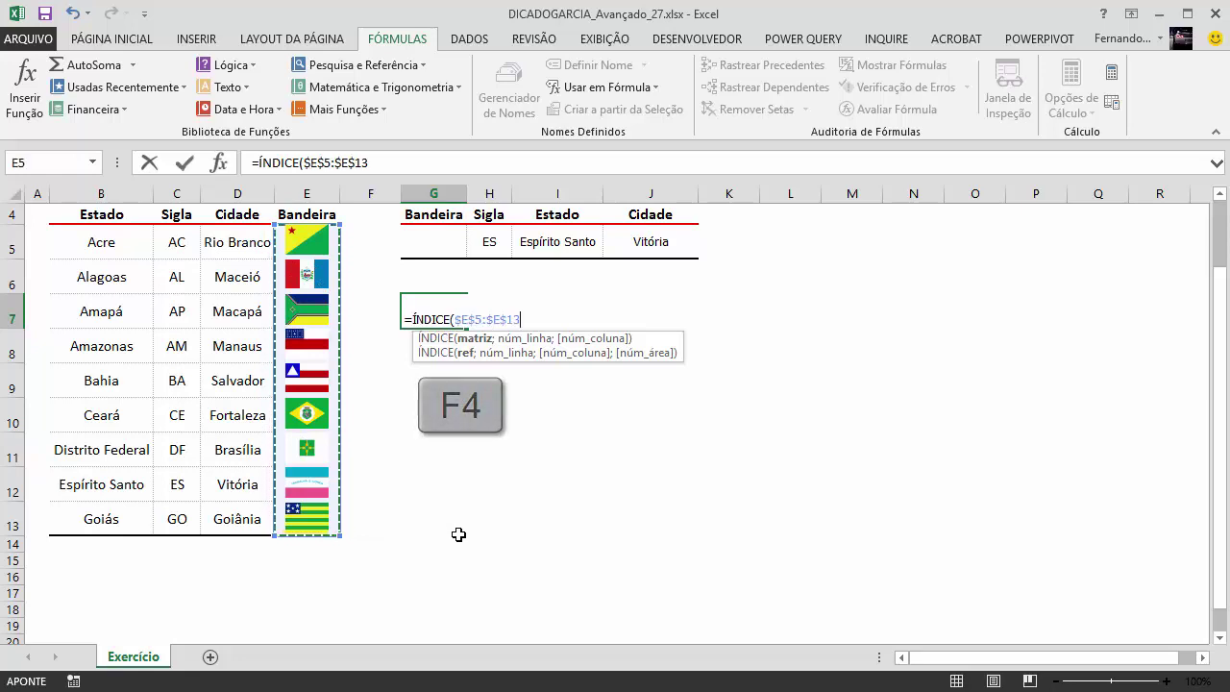
pyautogui.write(';')
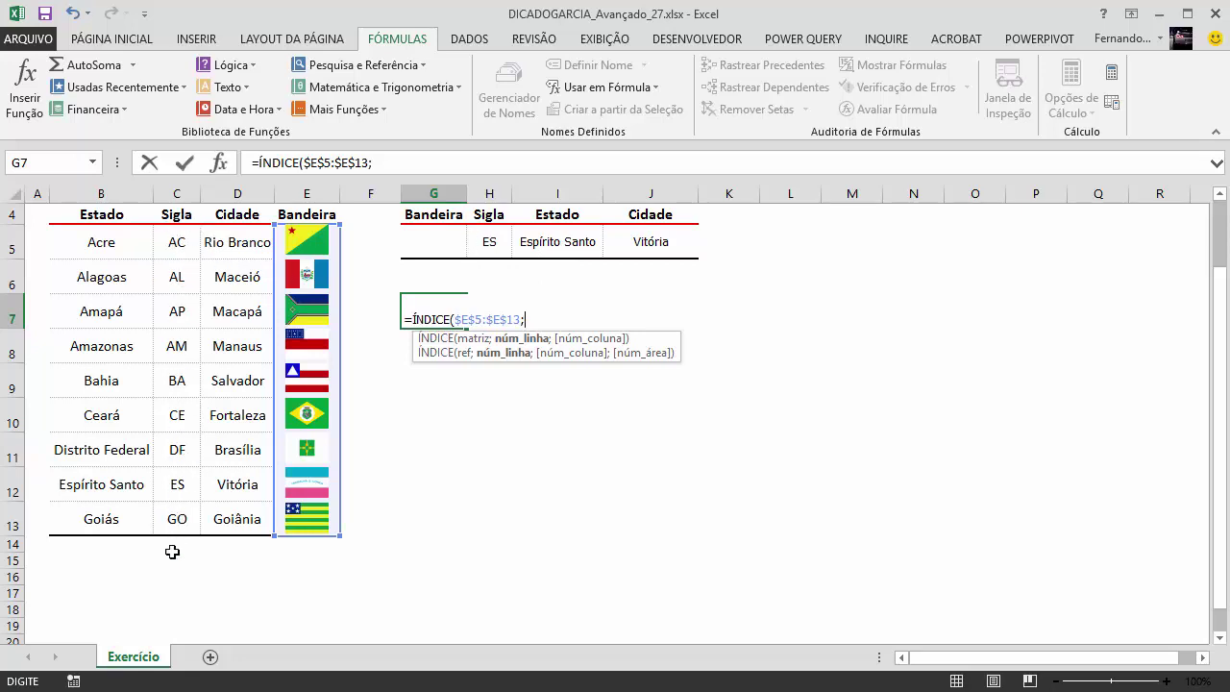
# Complete the formula with CORRESP($H$5;$C$5:$C$13;0) so G7 looks up the matching flag
pyautogui.write('corre')
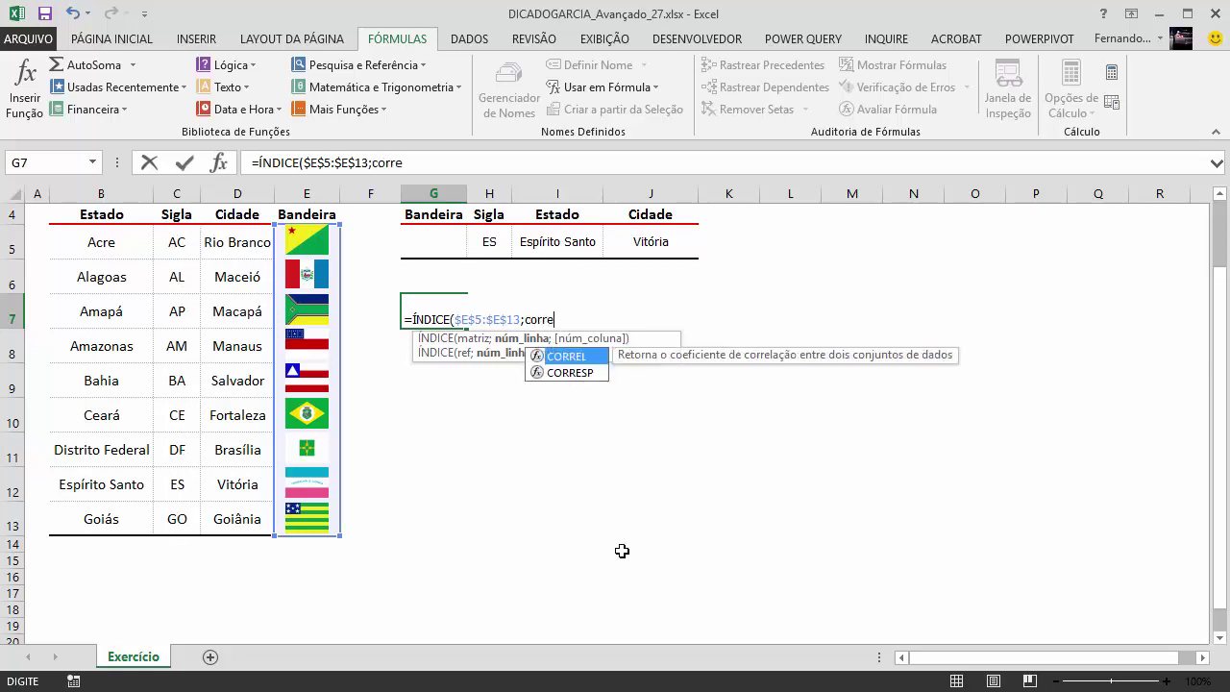
pyautogui.press('Down')
pyautogui.press('Tab')
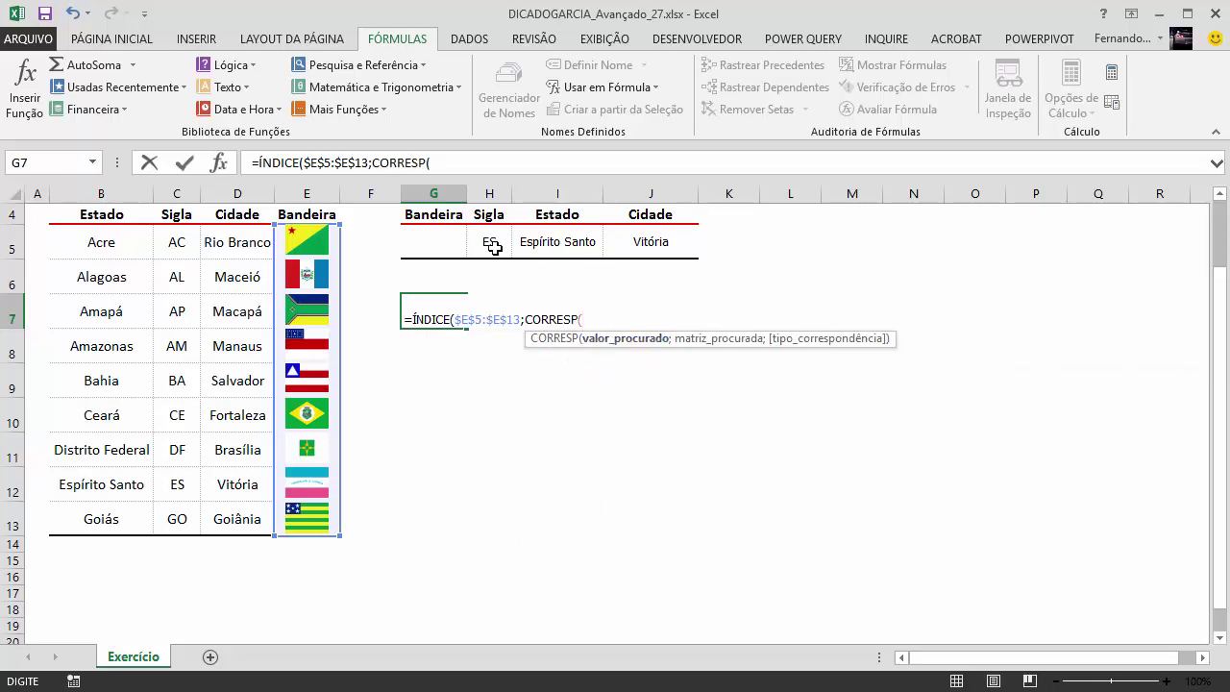
pyautogui.click(487, 243)
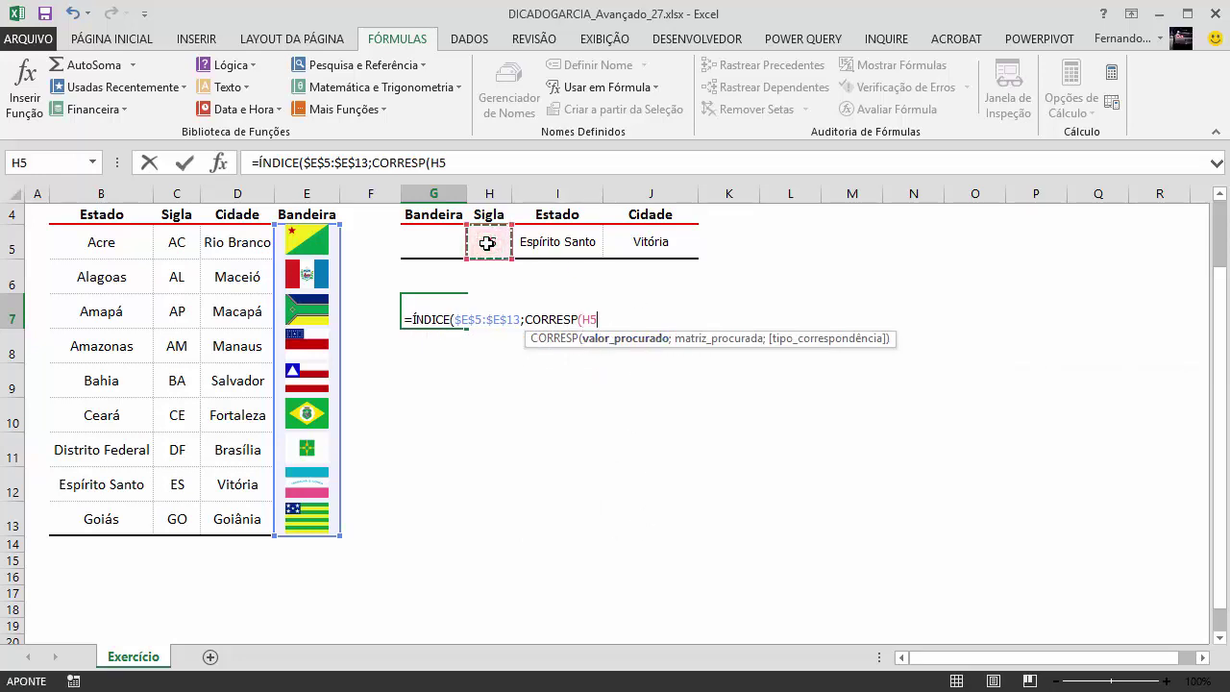
pyautogui.write(';')
pyautogui.moveTo(185, 240); pyautogui.dragTo(166, 519)
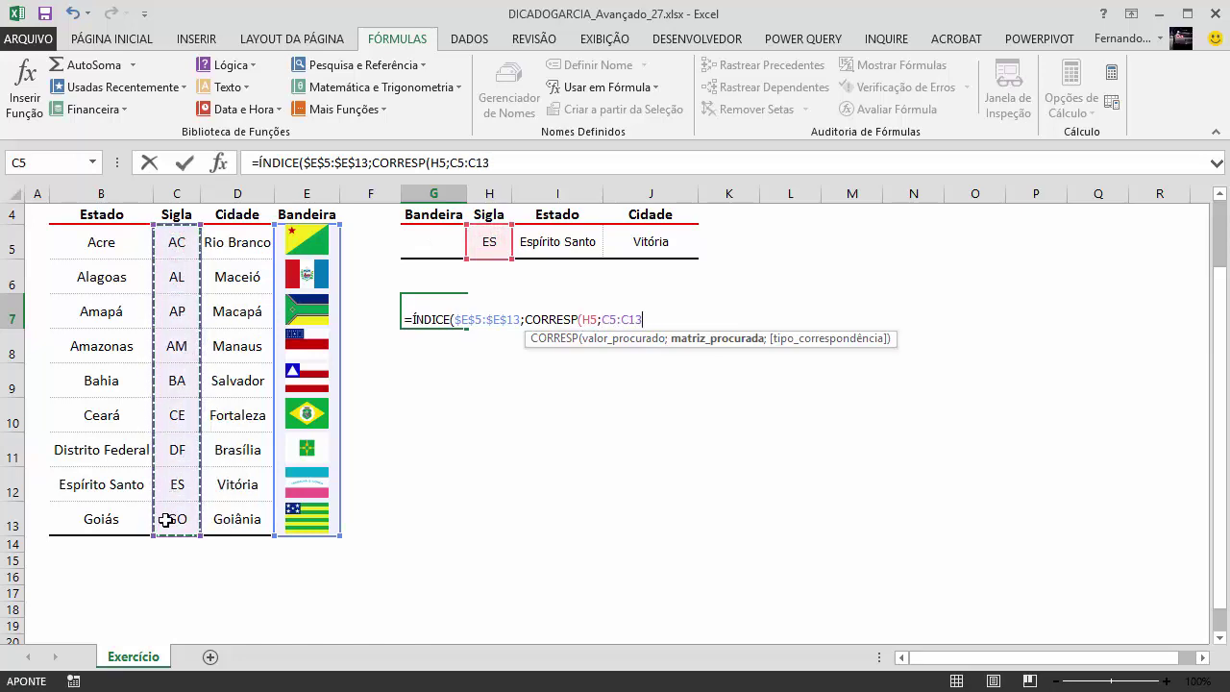
pyautogui.press('F4')
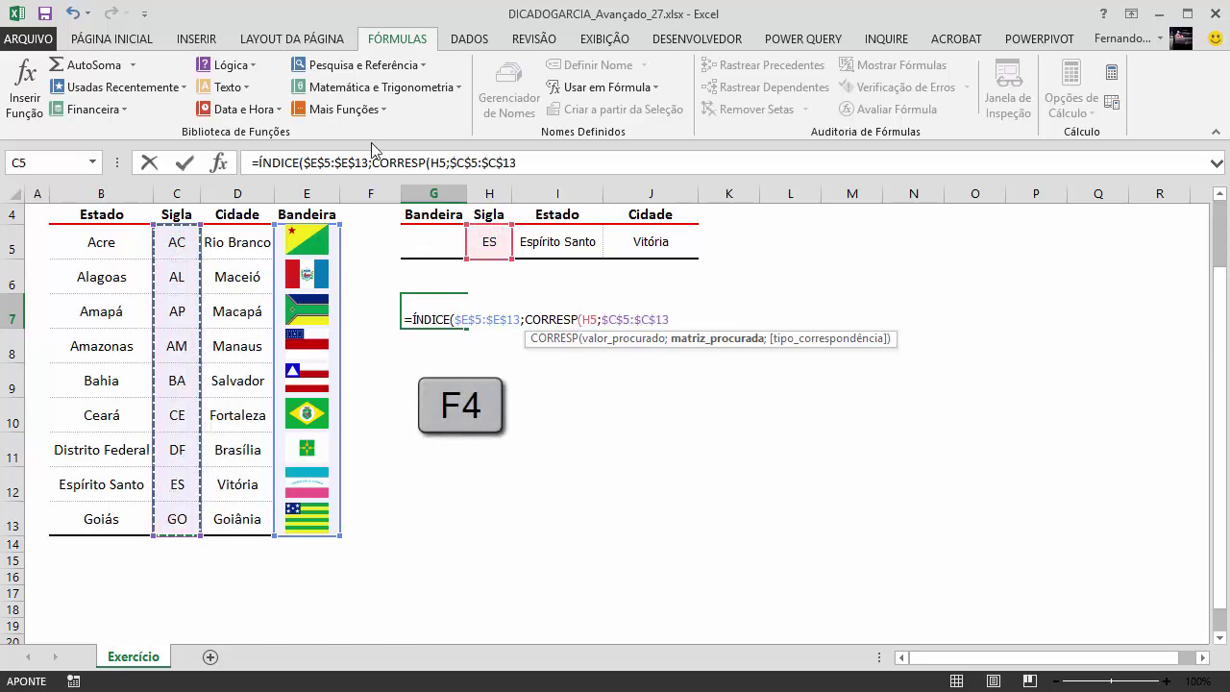
pyautogui.click(438, 163)
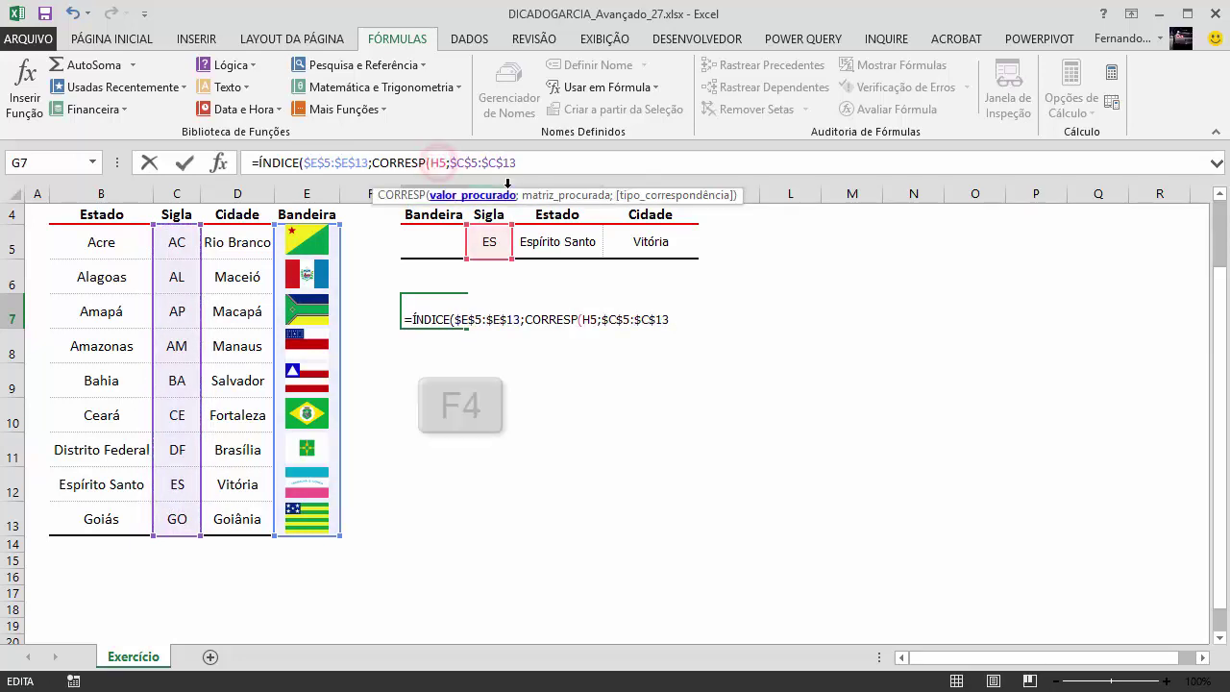
pyautogui.press('F4')
pyautogui.click(554, 166)
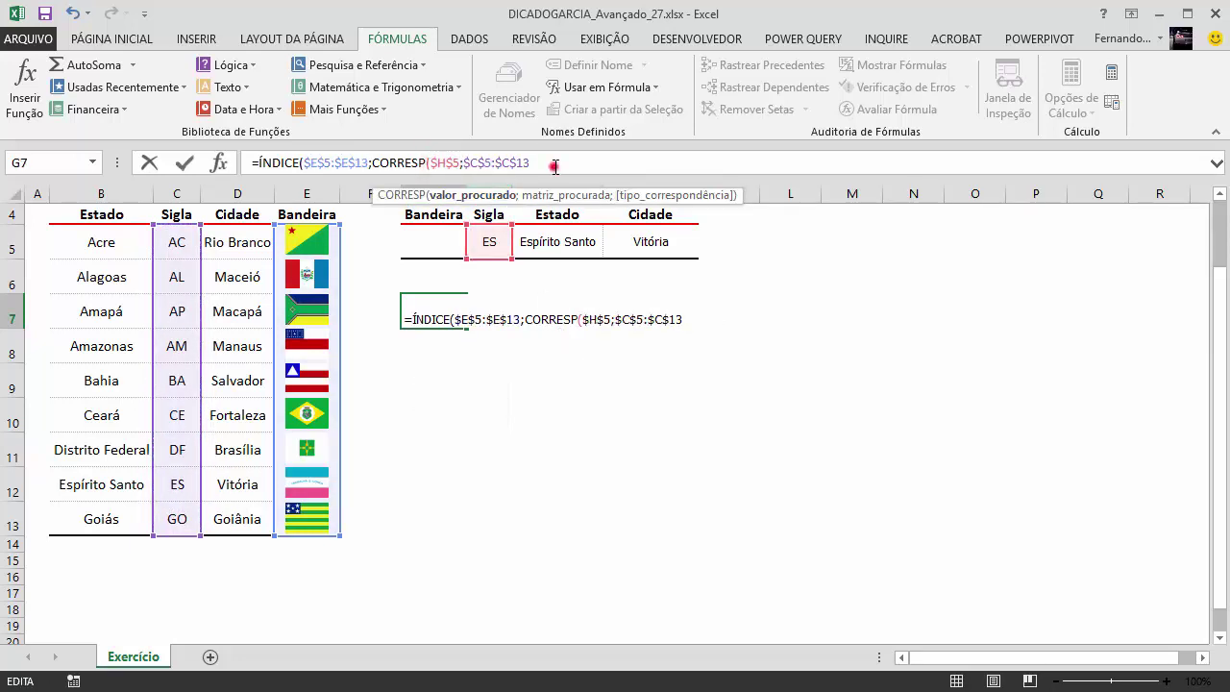
pyautogui.write(';0')
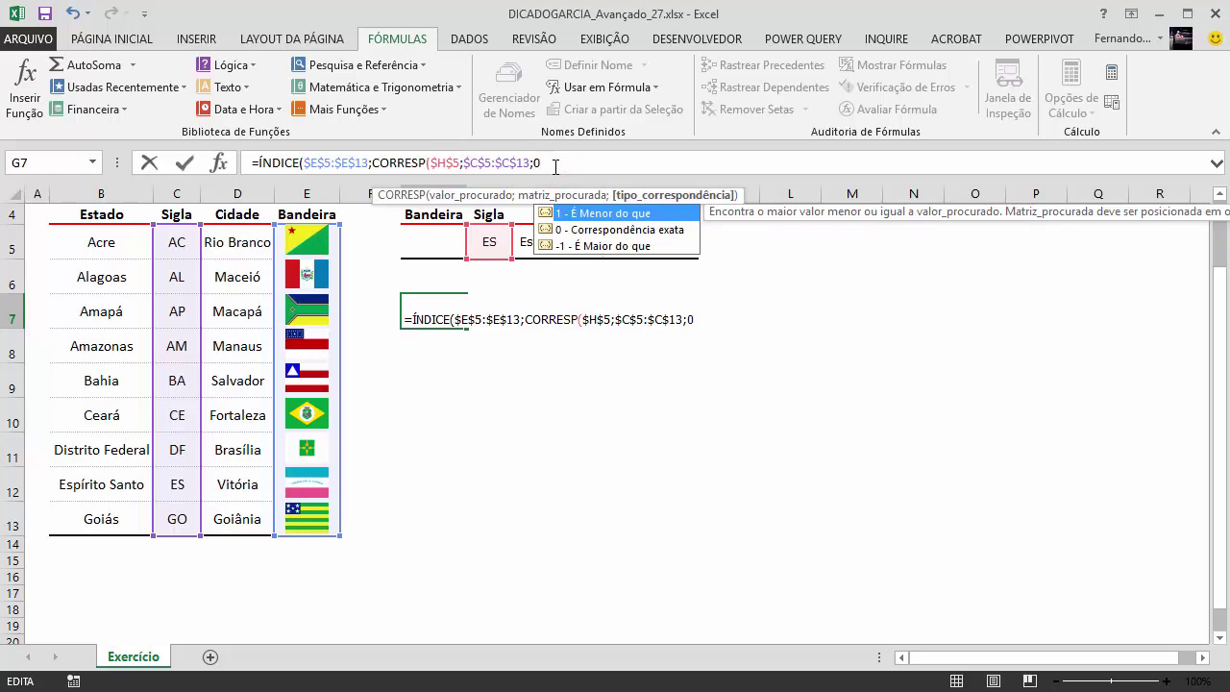
pyautogui.write(')')
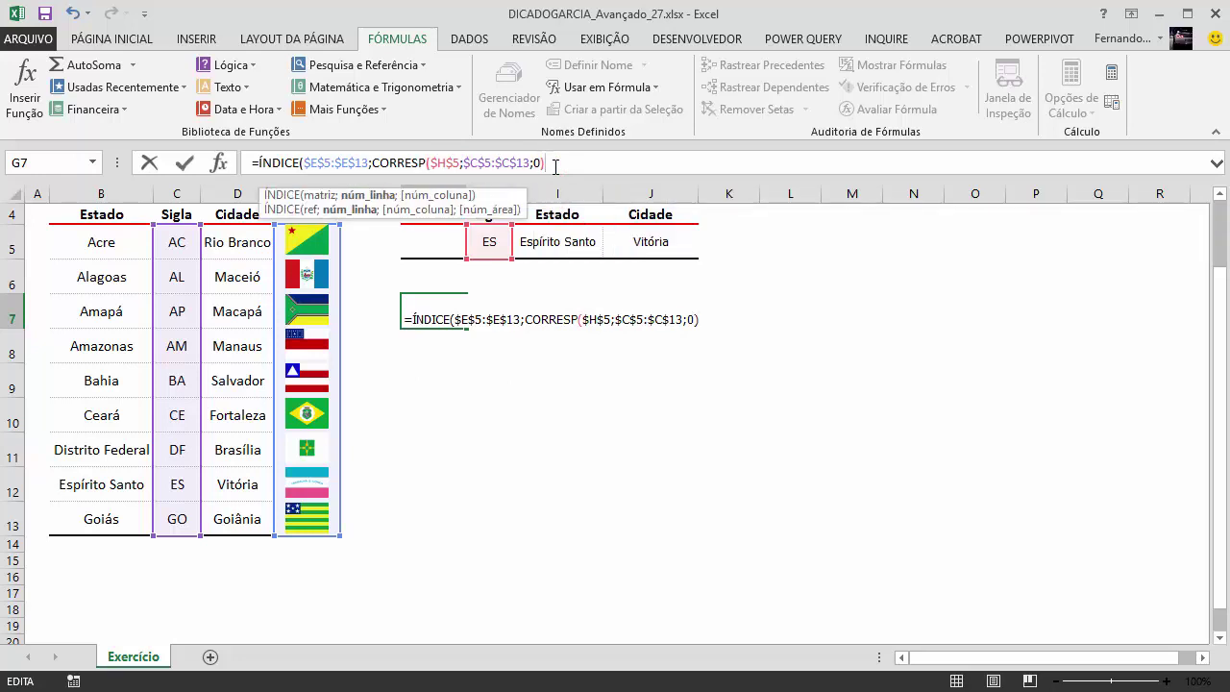
pyautogui.press('Return')
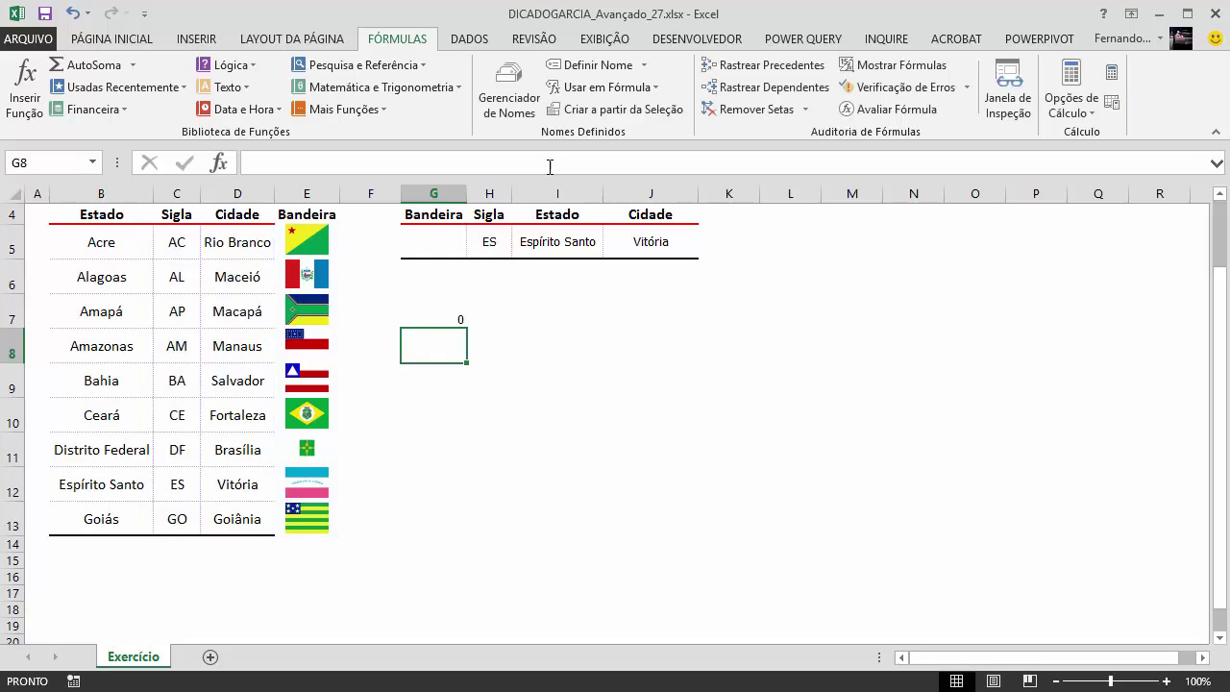
# Cycle H5 through CE and GO, ending on AP to show Amapá and Macapá
pyautogui.click(437, 306)
pyautogui.click(488, 241)
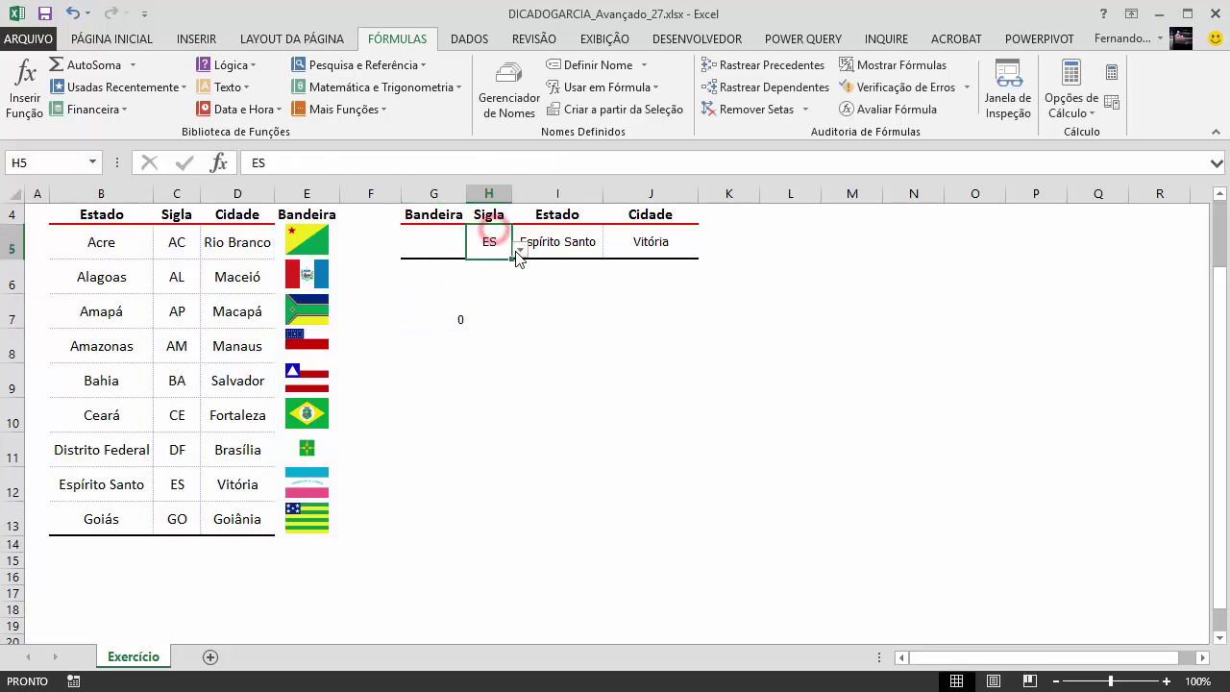
pyautogui.click(517, 248)
pyautogui.click(498, 317)
pyautogui.click(517, 249)
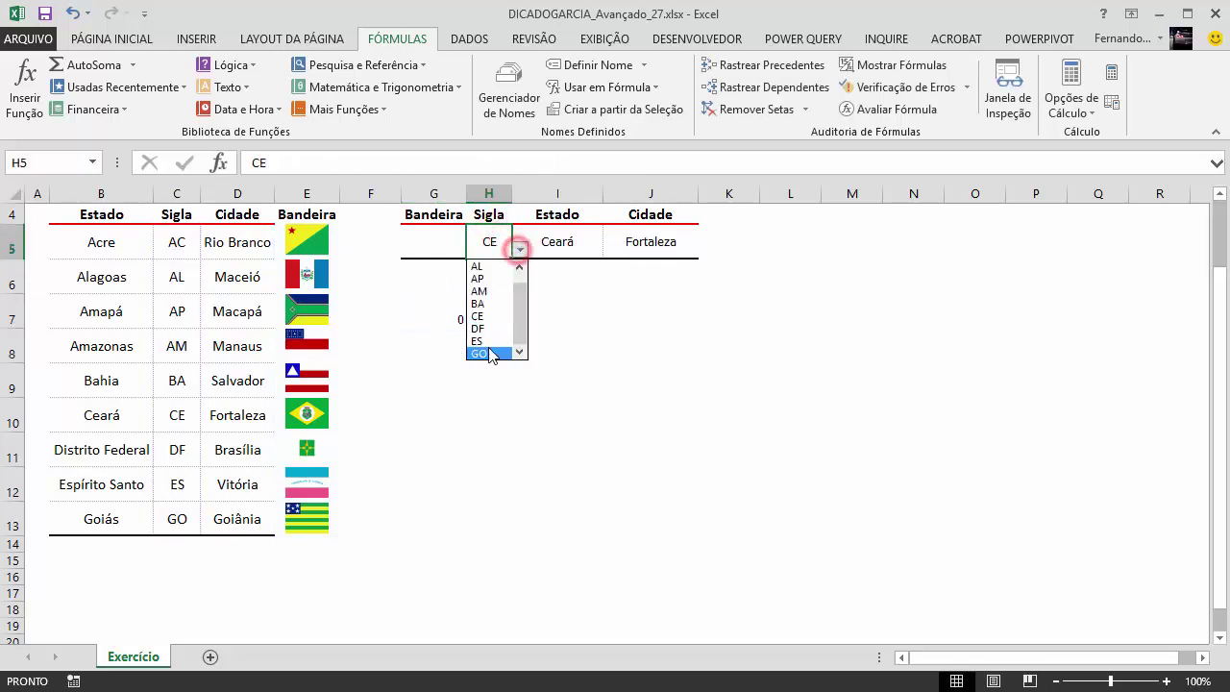
pyautogui.click(487, 351)
pyautogui.click(515, 249)
pyautogui.click(484, 272)
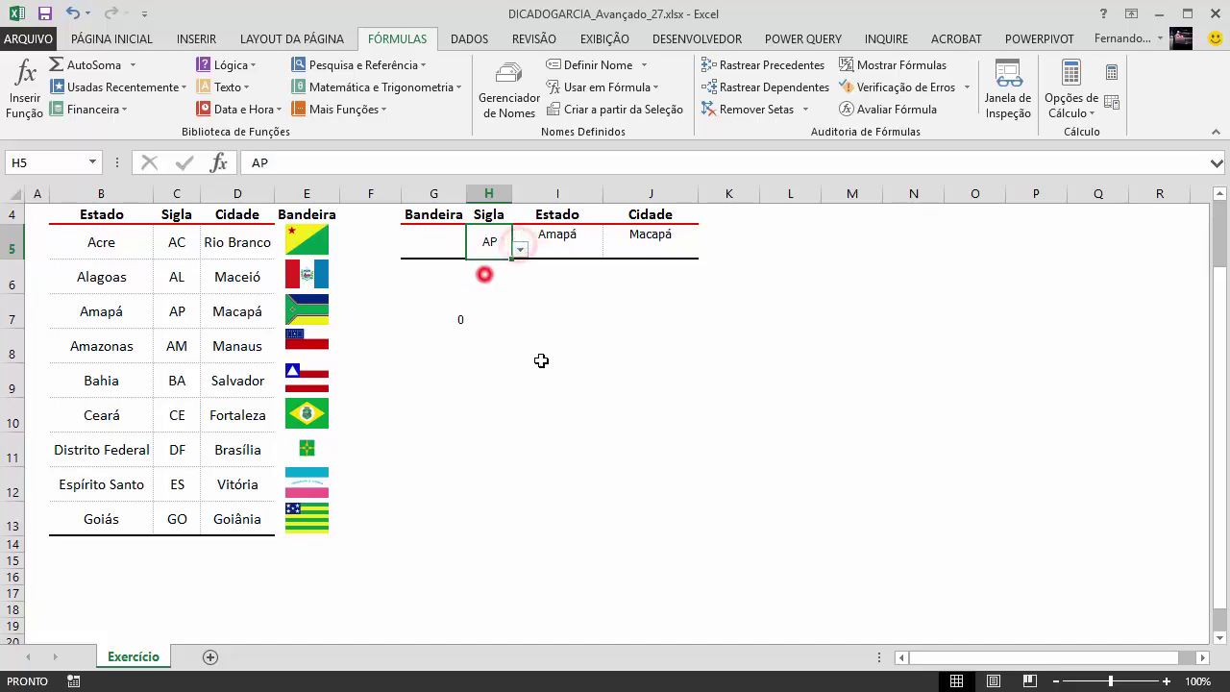
pyautogui.click(605, 376)
# Copy G7's ÍNDICE/CORRESP formula text from the formula bar, leaving the cell unchanged
pyautogui.click(480, 323)
pyautogui.click(452, 323)
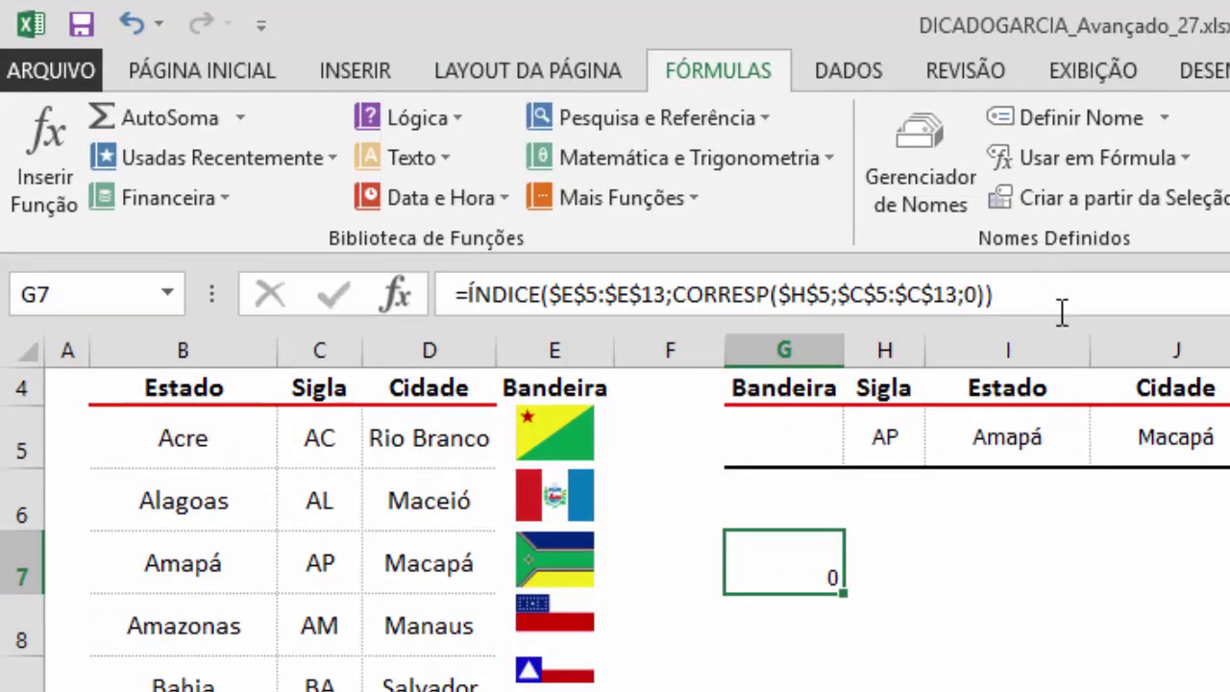
pyautogui.moveTo(1035, 293); pyautogui.dragTo(398, 294)
pyautogui.hotkey('ctrl', 'c')
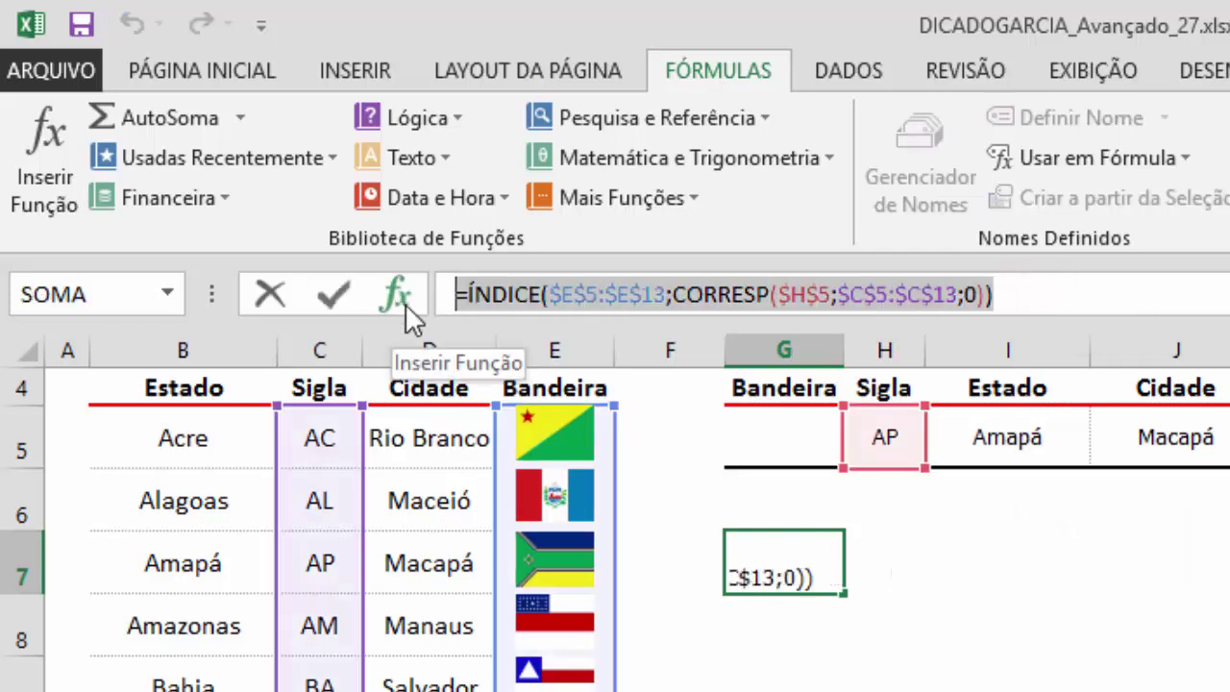
pyautogui.press('Escape')
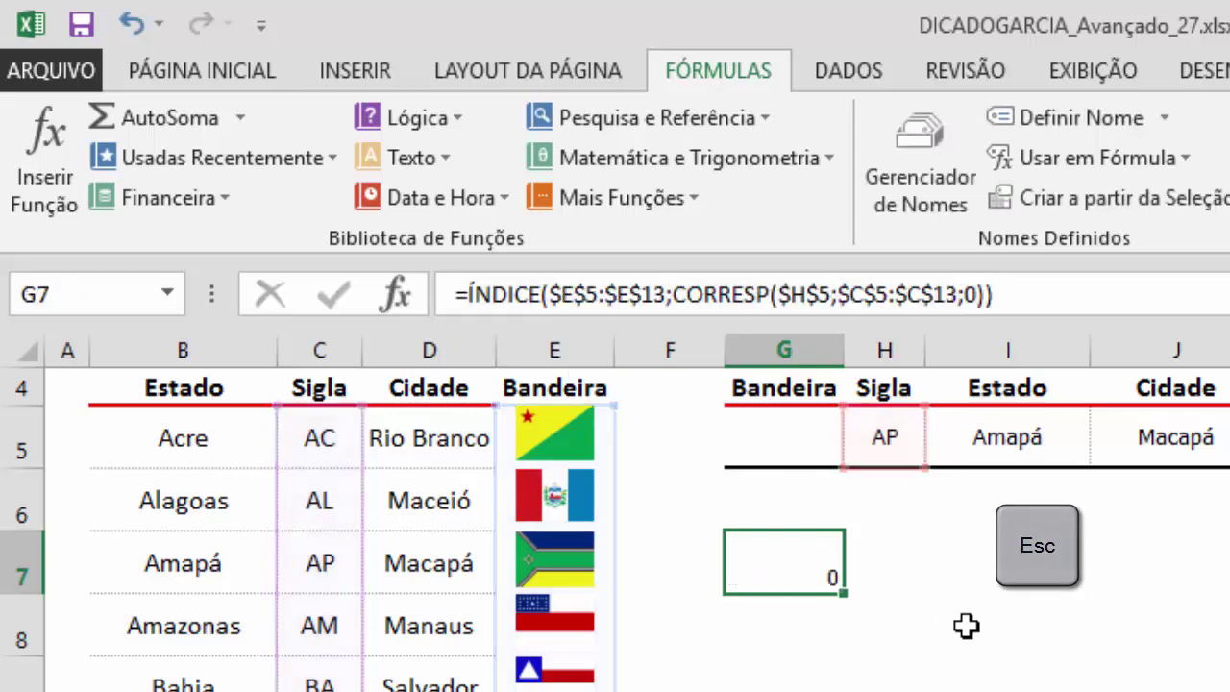
pyautogui.click(967, 666)
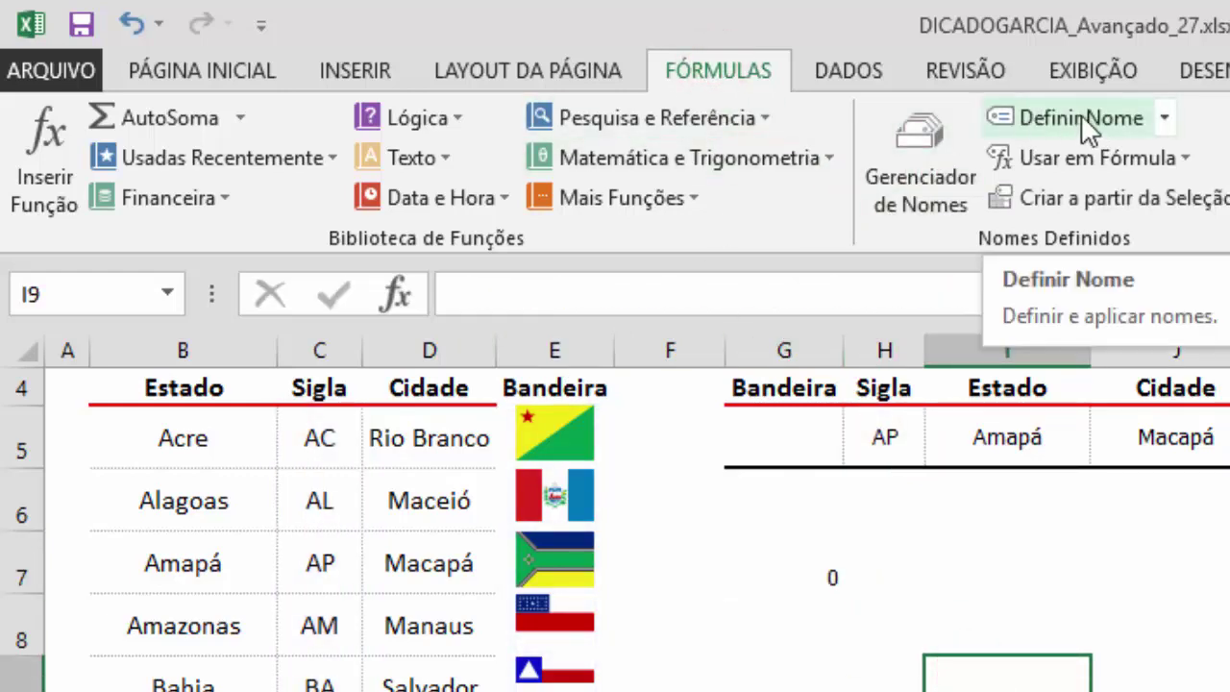
# Define the workbook name 'bandeiras' referring to the pasted ÍNDICE/CORRESP flag formula
pyautogui.click(1081, 119)
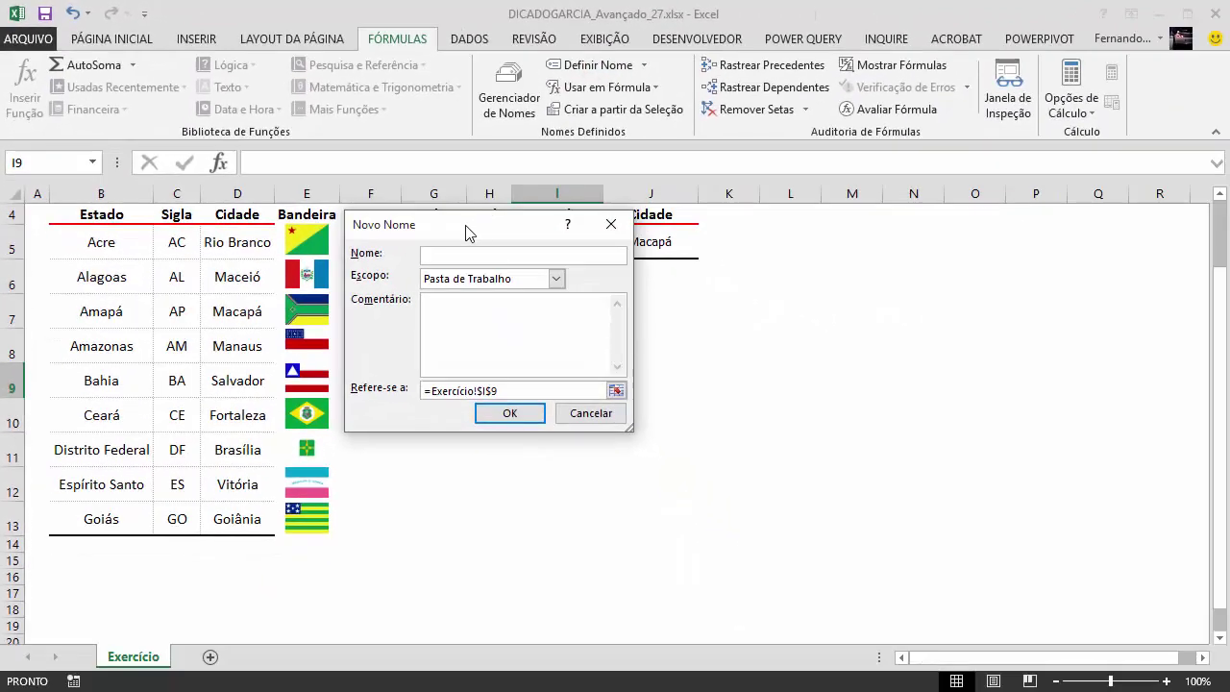
pyautogui.moveTo(467, 219); pyautogui.dragTo(696, 324)
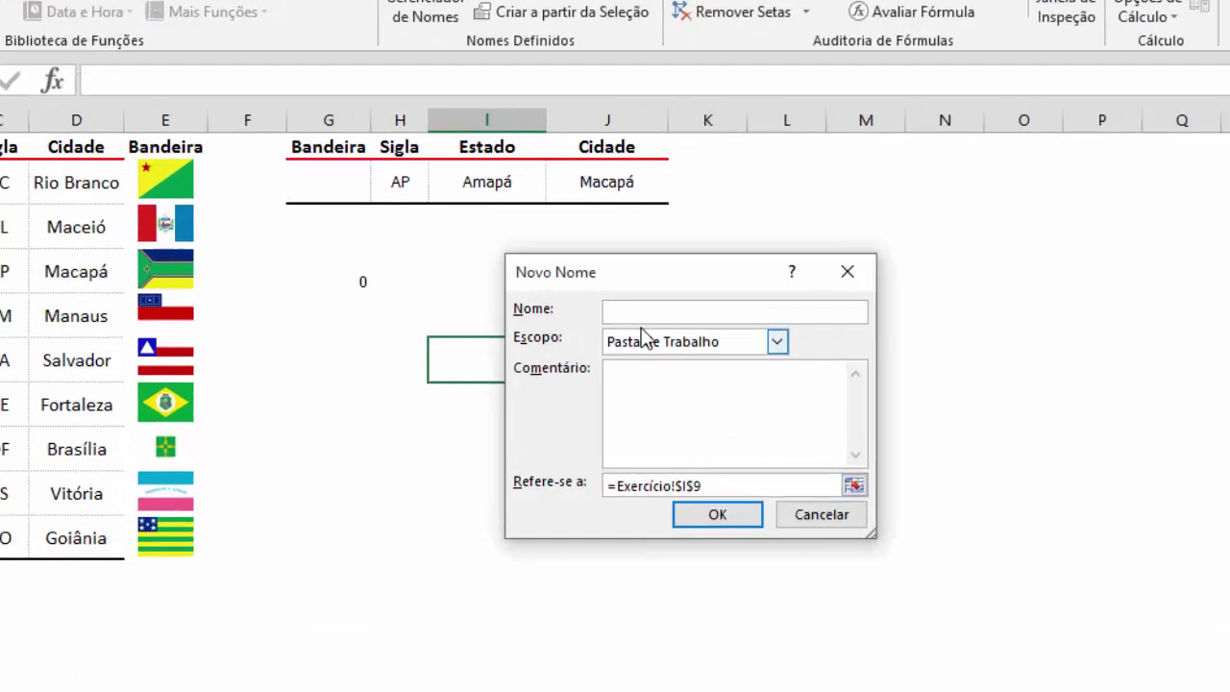
pyautogui.click(677, 341)
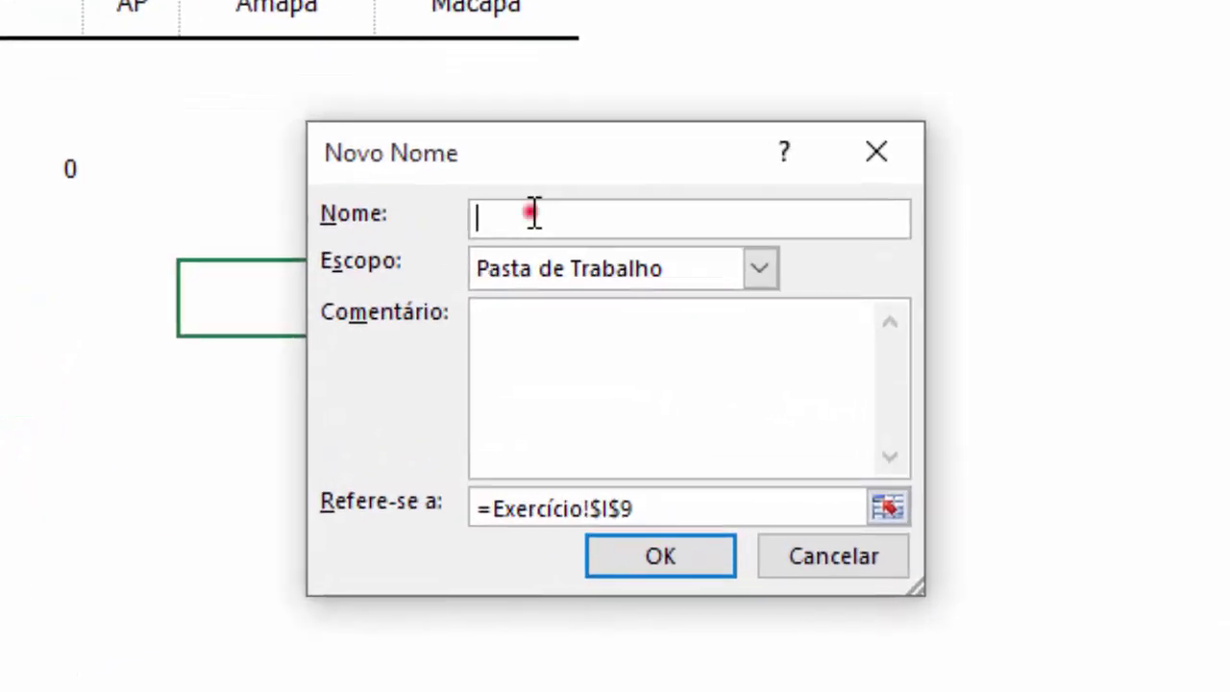
pyautogui.write('bande')
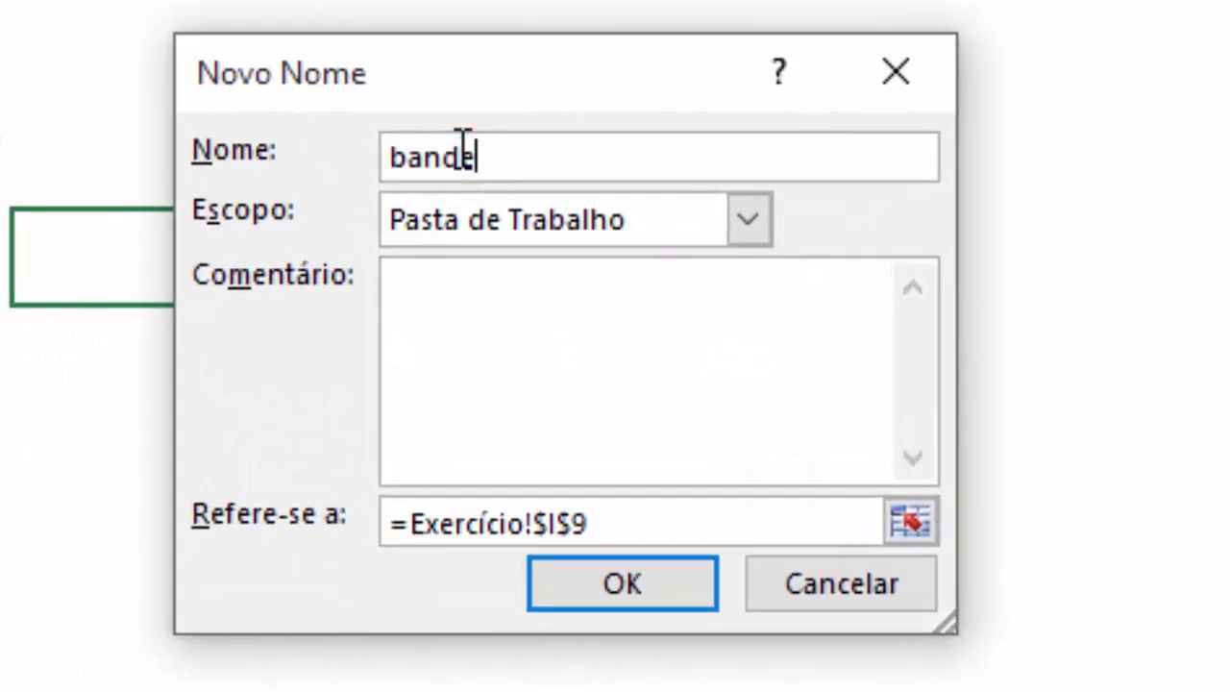
pyautogui.write('iras')
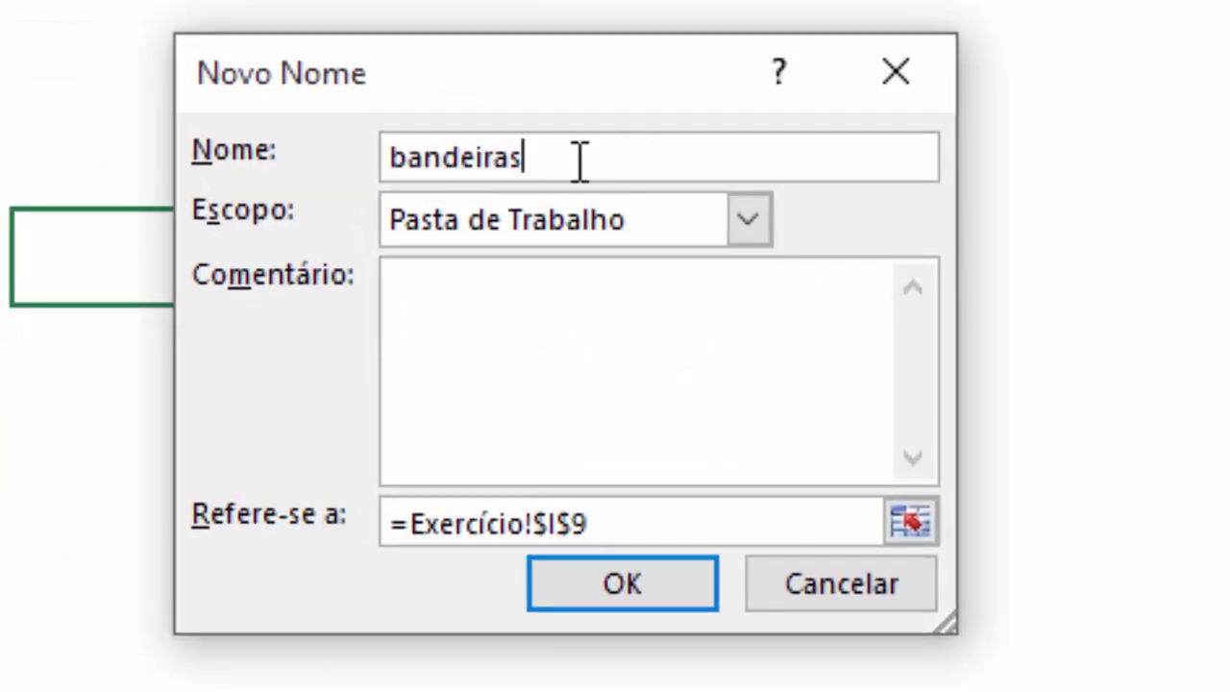
pyautogui.doubleClick(576, 155)
pyautogui.click(579, 154)
pyautogui.moveTo(695, 519); pyautogui.dragTo(318, 517)
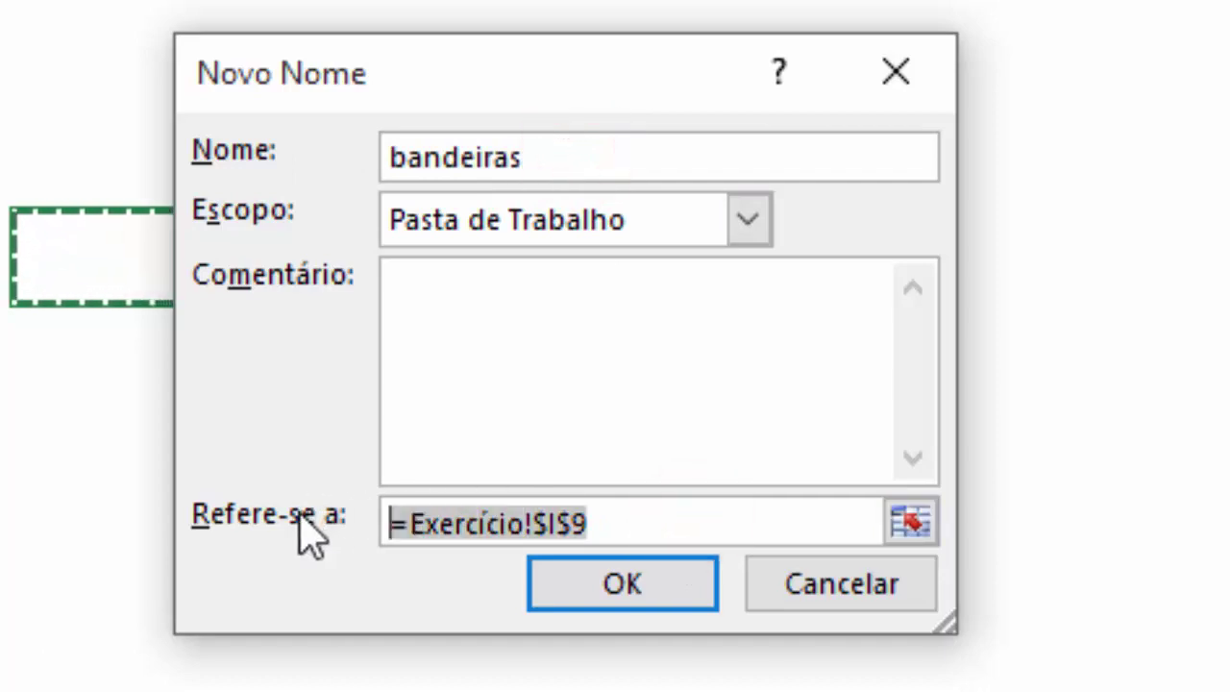
pyautogui.hotkey('ctrl', 'v')
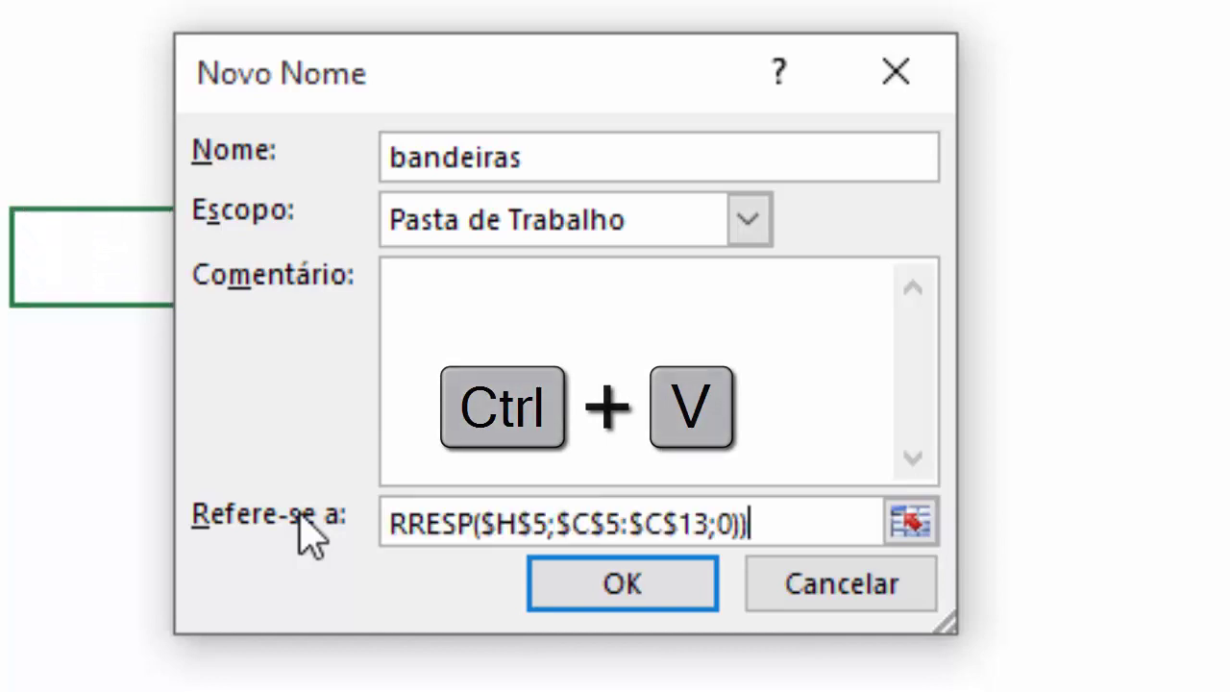
pyautogui.hotkey('shift', 'Home')
pyautogui.click(437, 589)
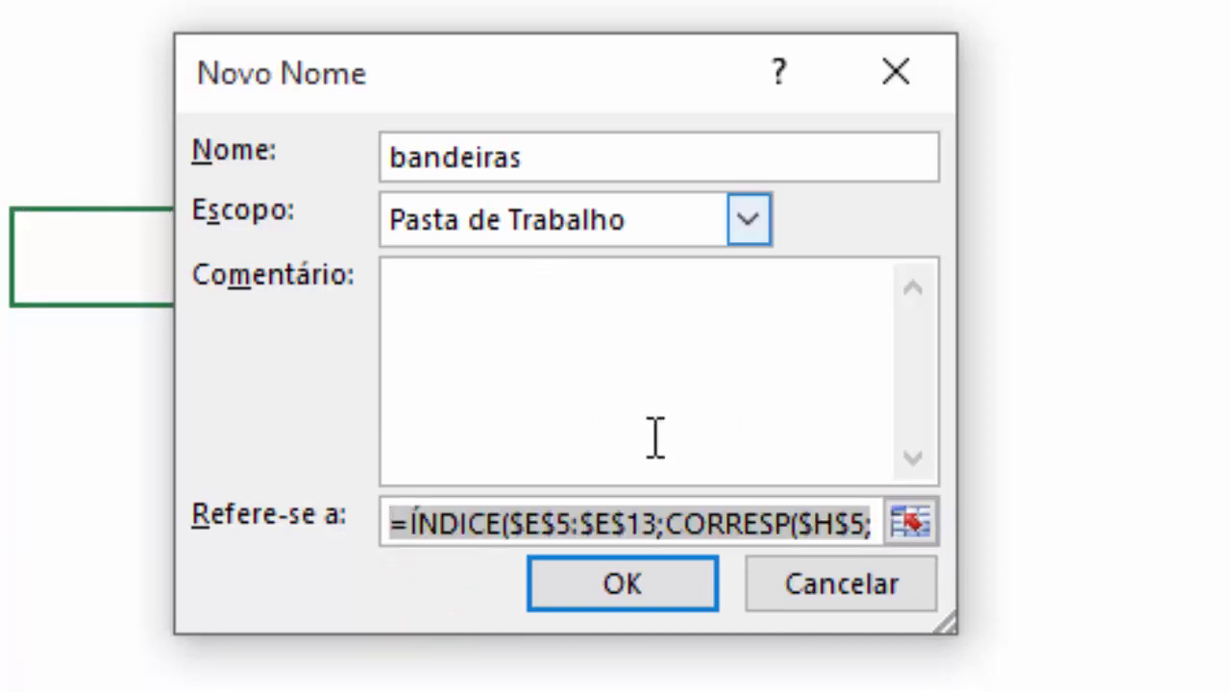
pyautogui.click(626, 584)
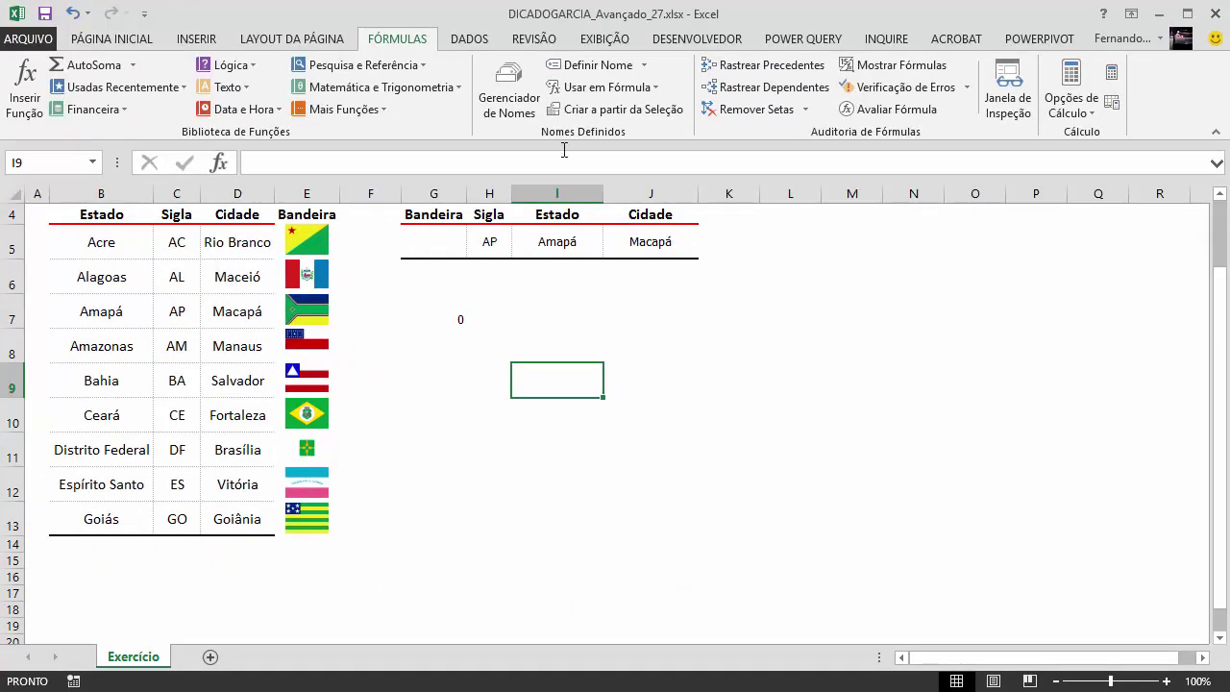
pyautogui.click(509, 89)
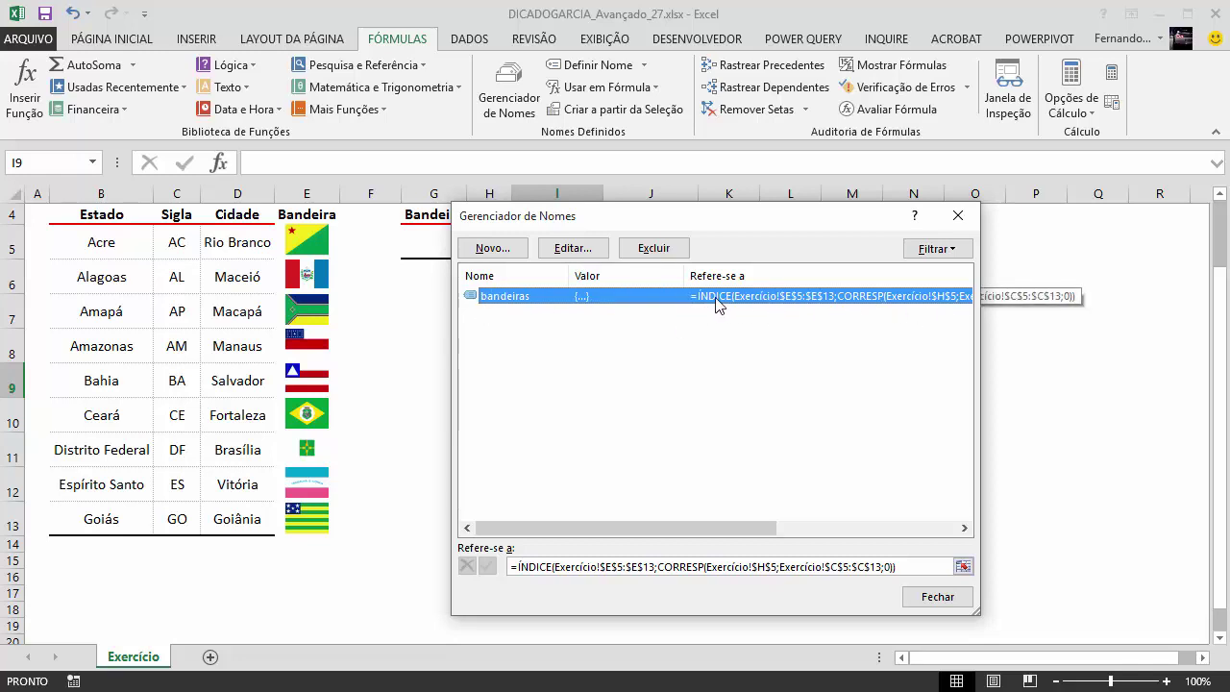
pyautogui.click(917, 596)
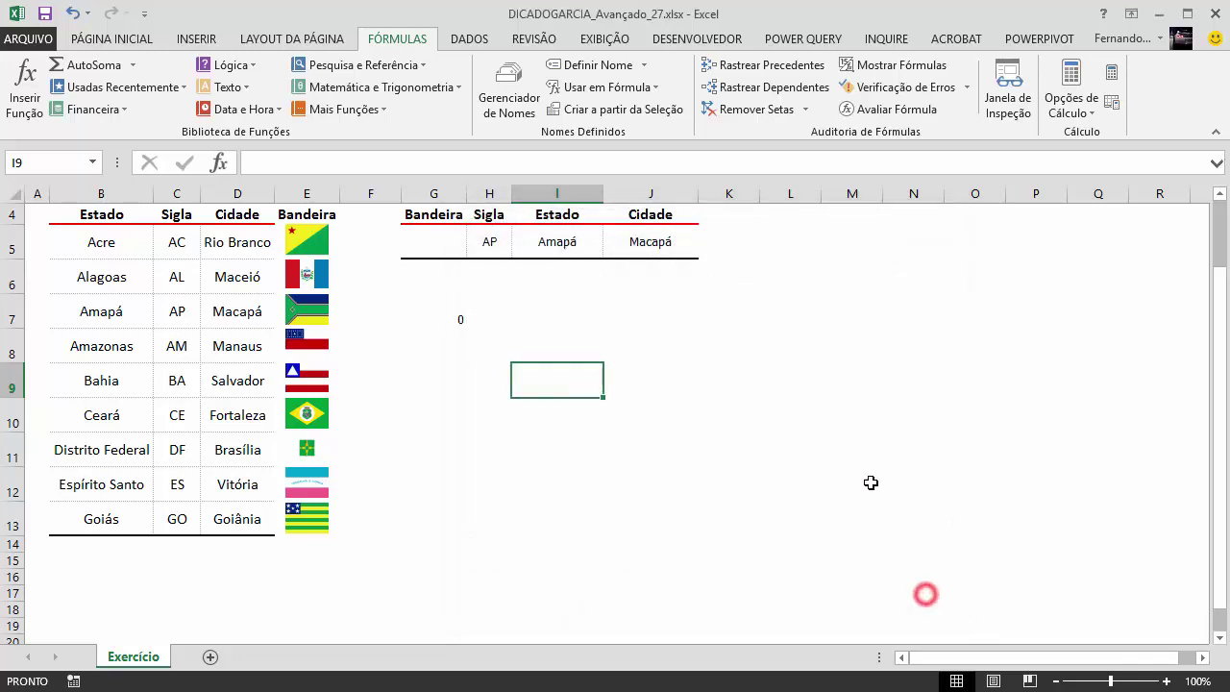
pyautogui.click(482, 417)
pyautogui.click(482, 417)
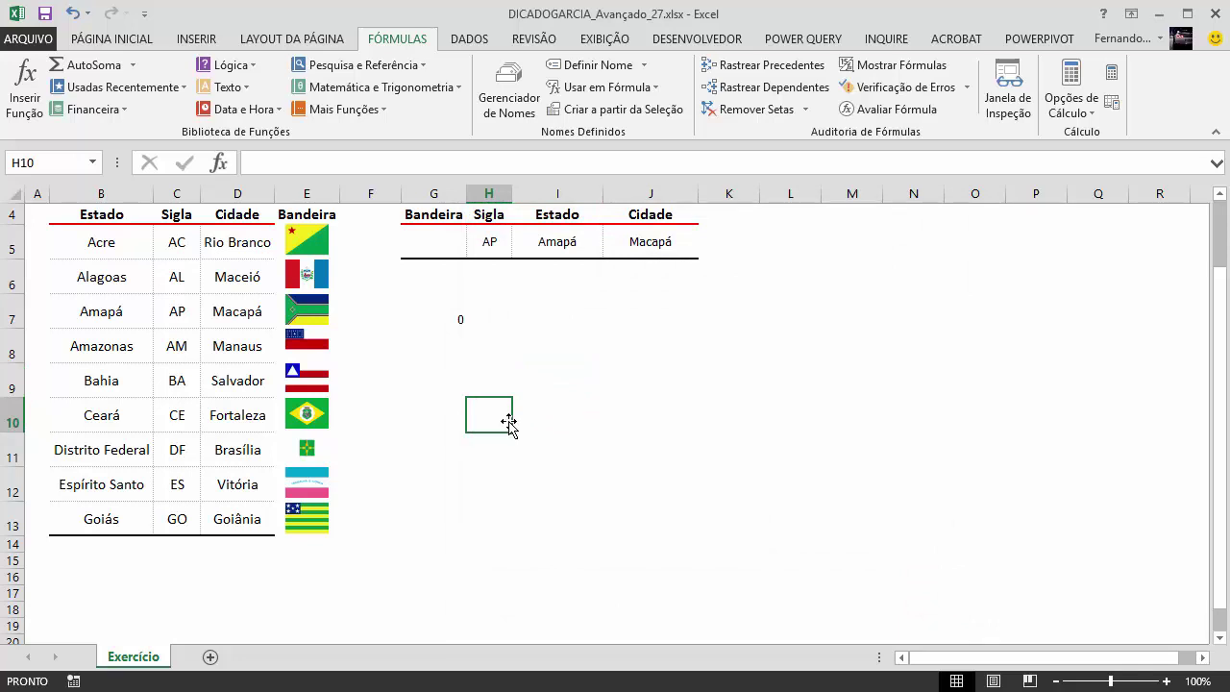
# Paste a copy of the Amapá flag picture into G5 and start a formula for it
pyautogui.click(302, 311)
pyautogui.hotkey('ctrl', 'c')
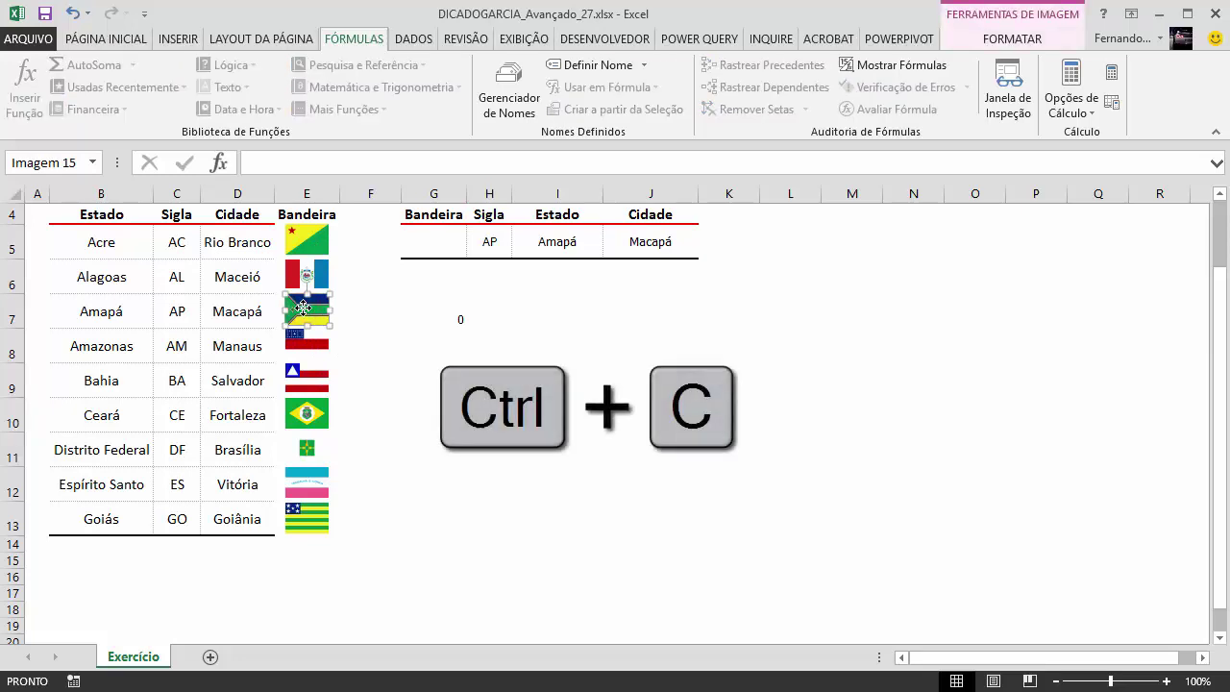
pyautogui.click(432, 242)
pyautogui.hotkey('ctrl', 'v')
pyautogui.hotkey('ctrl', 'v')
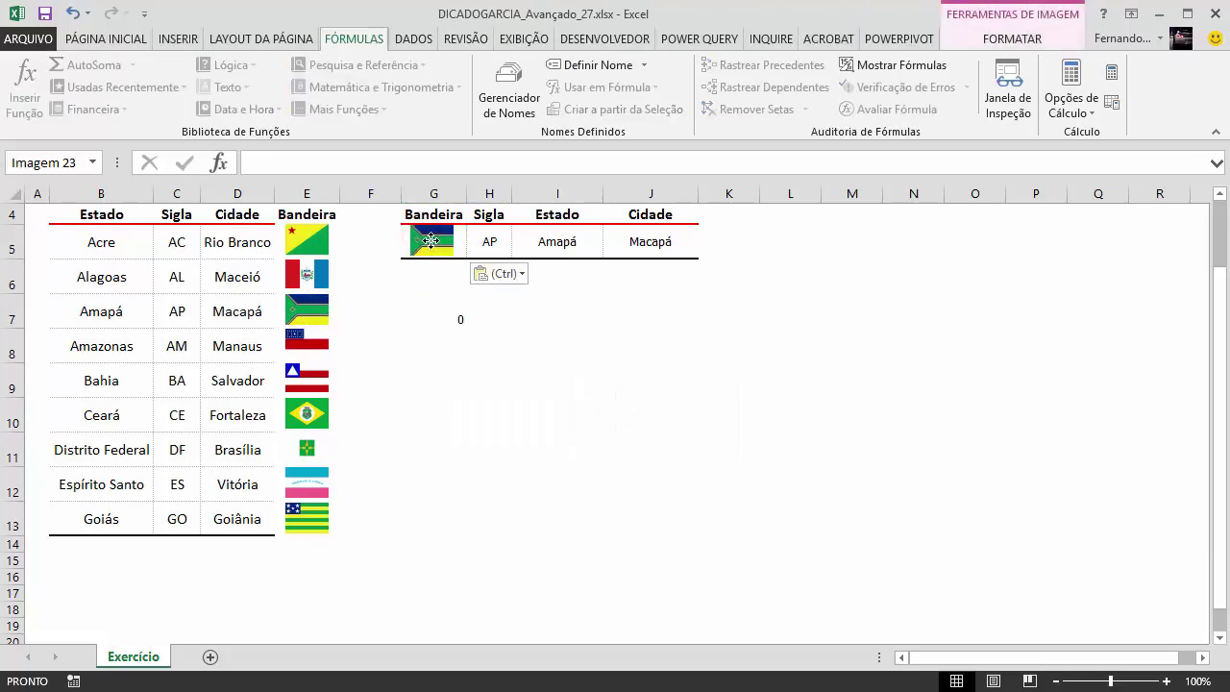
pyautogui.click(524, 313)
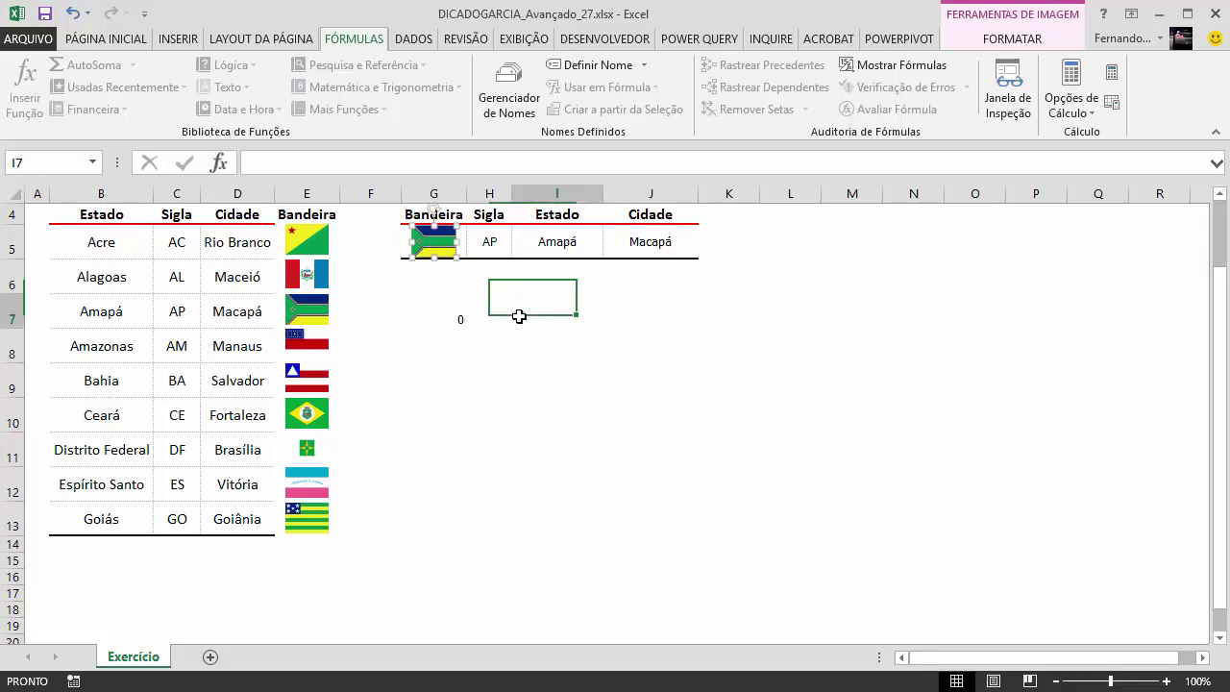
pyautogui.click(428, 247)
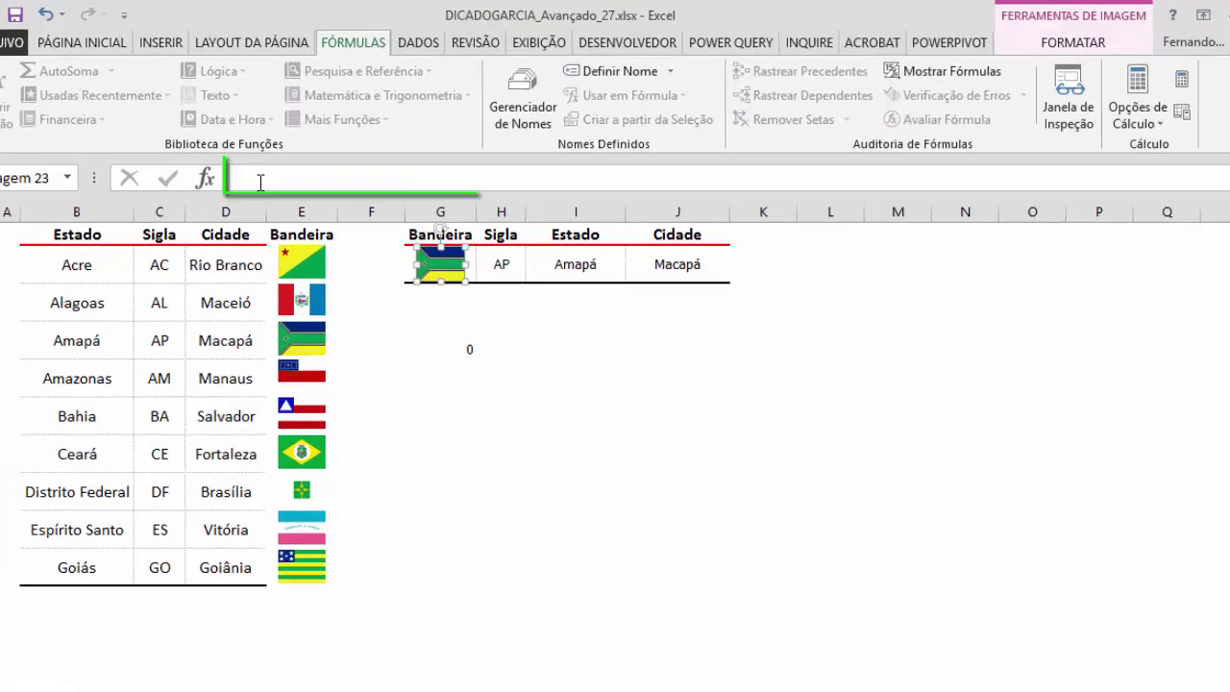
pyautogui.click(248, 162)
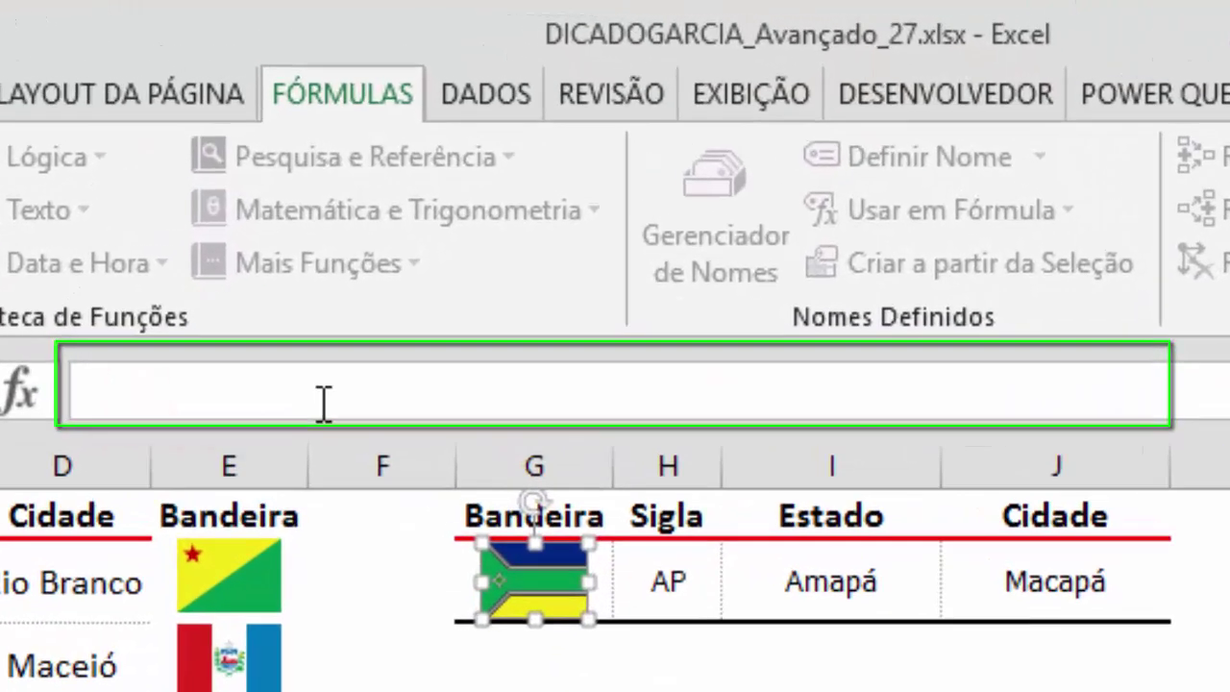
pyautogui.click(324, 402)
# Set the G5 picture's formula to =bandeiras so it shows the looked-up flag
pyautogui.write('=ban')
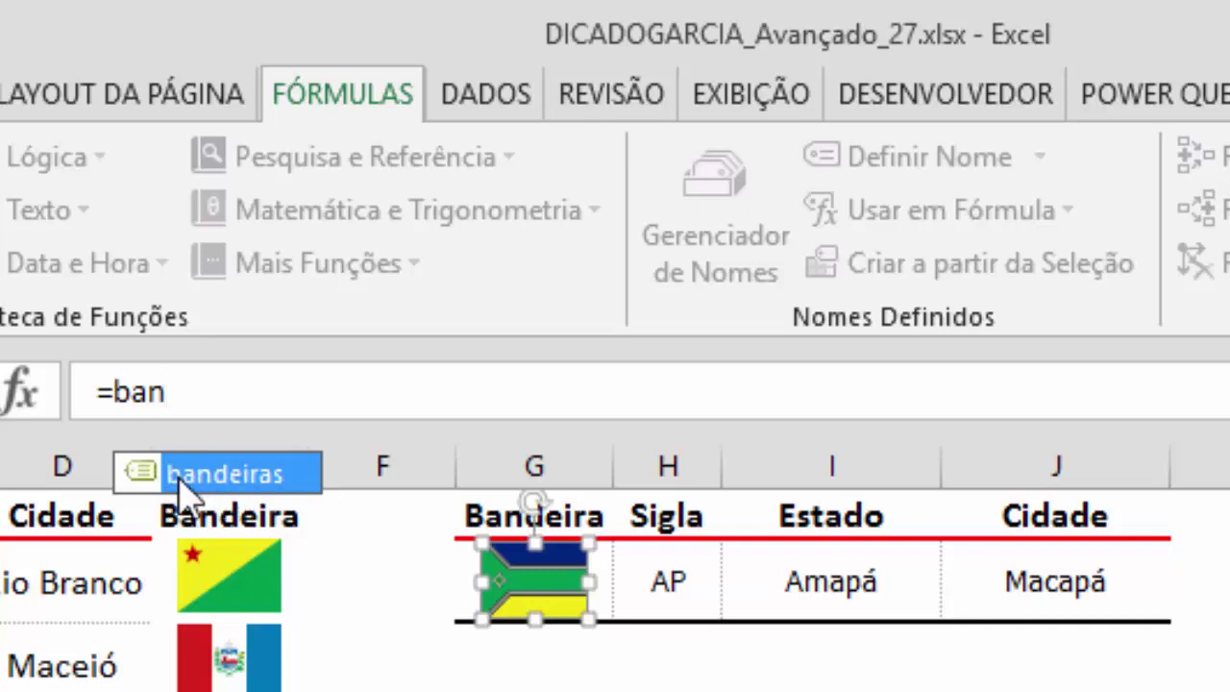
pyautogui.press('Tab')
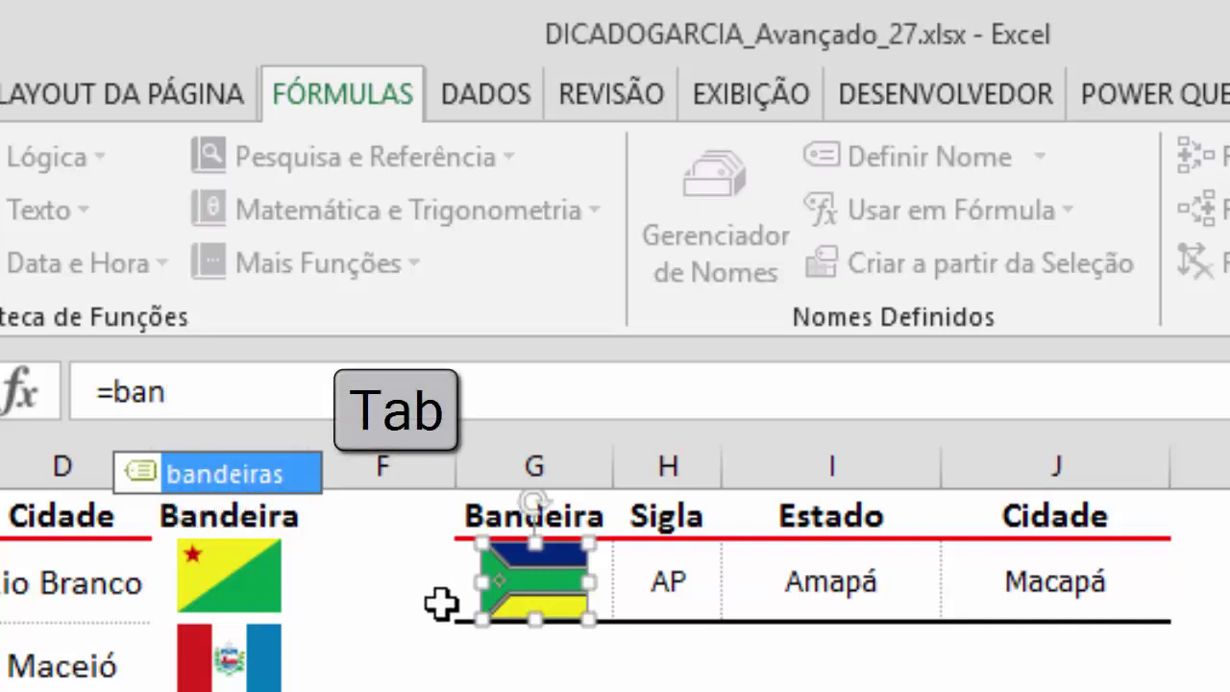
pyautogui.press('Tab')
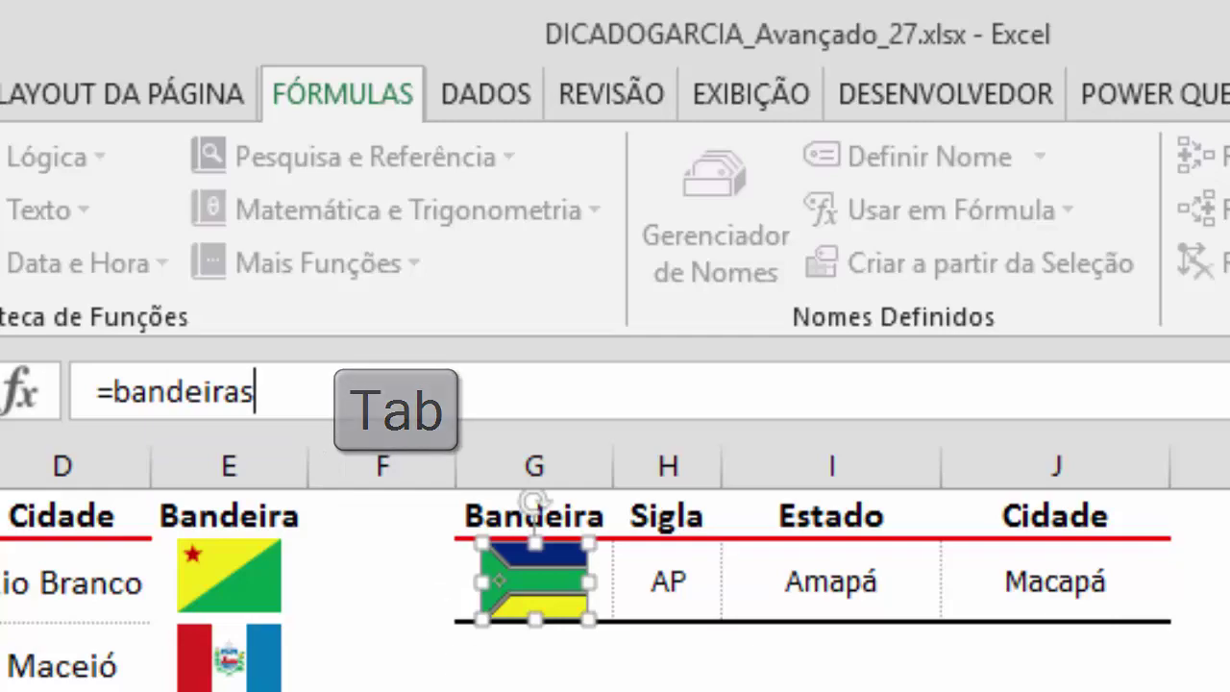
pyautogui.press('Return')
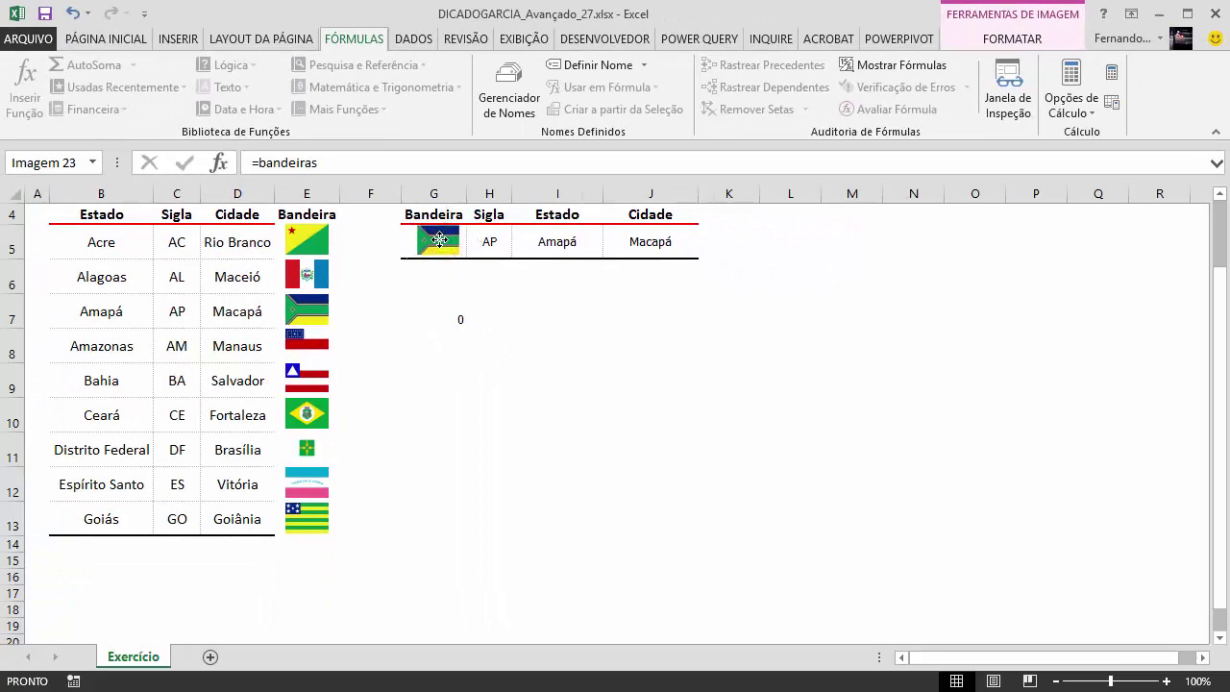
# Switch H5 through DF, ES, AM and finally AL, confirming the Alagoas flag and Maceió
pyautogui.click(564, 332)
pyautogui.click(468, 225)
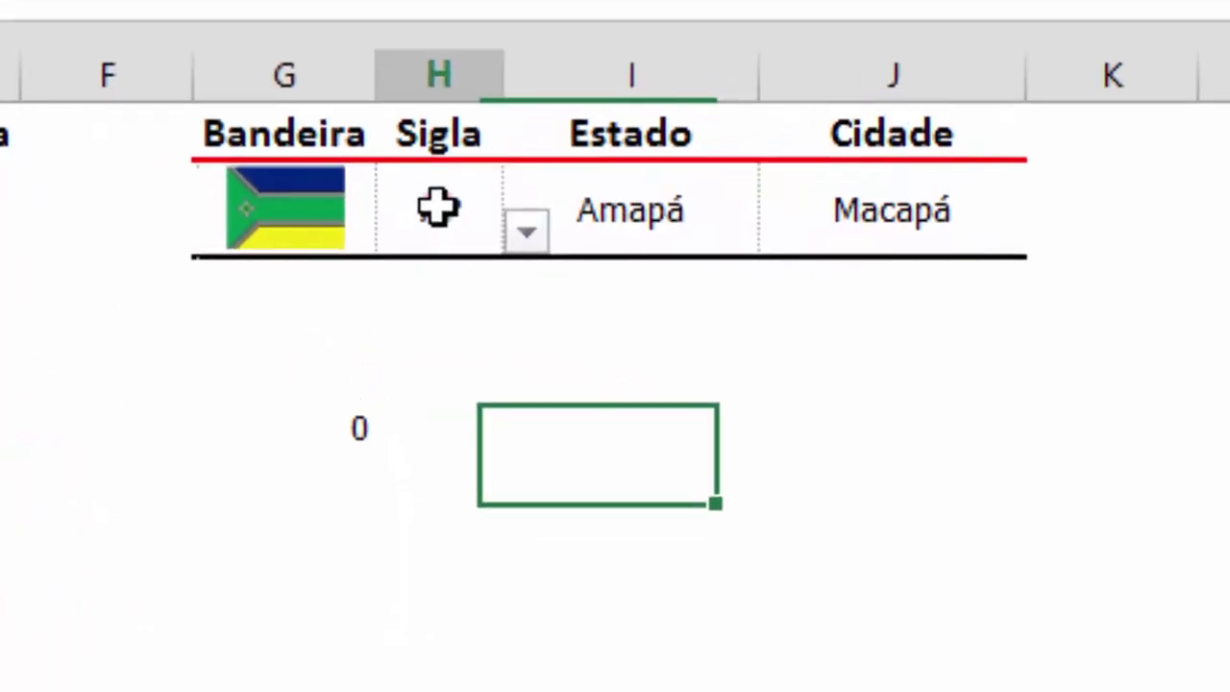
pyautogui.click(518, 246)
pyautogui.click(458, 379)
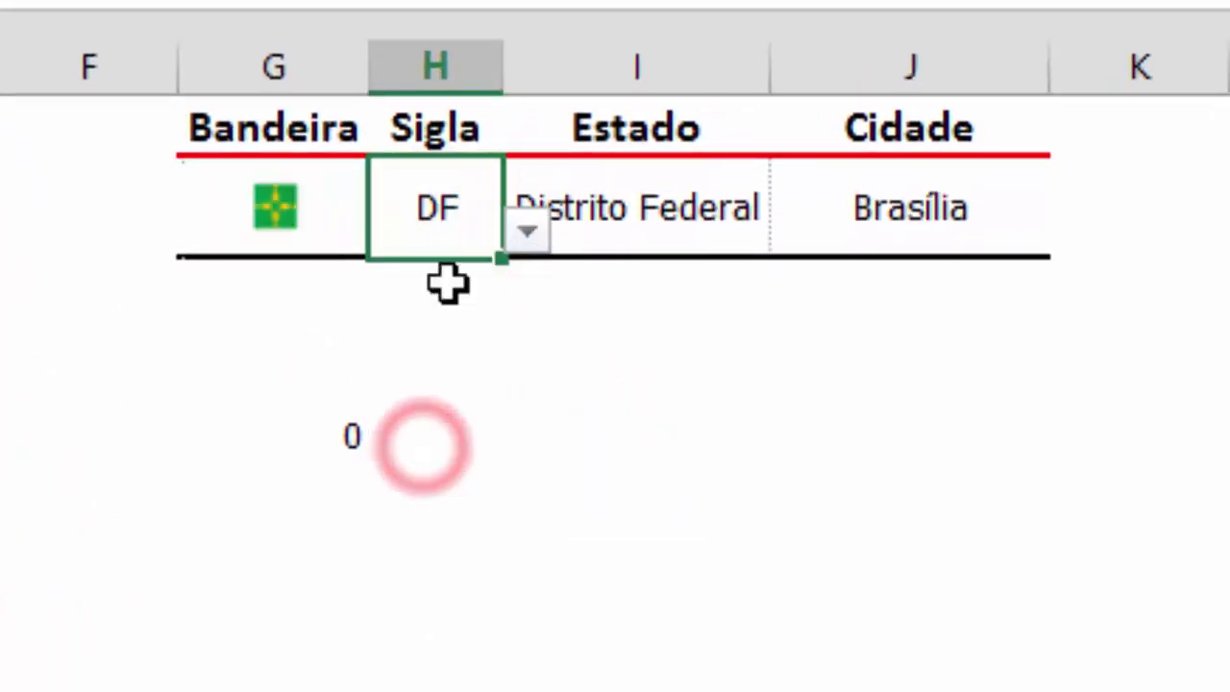
pyautogui.click(519, 240)
pyautogui.click(423, 500)
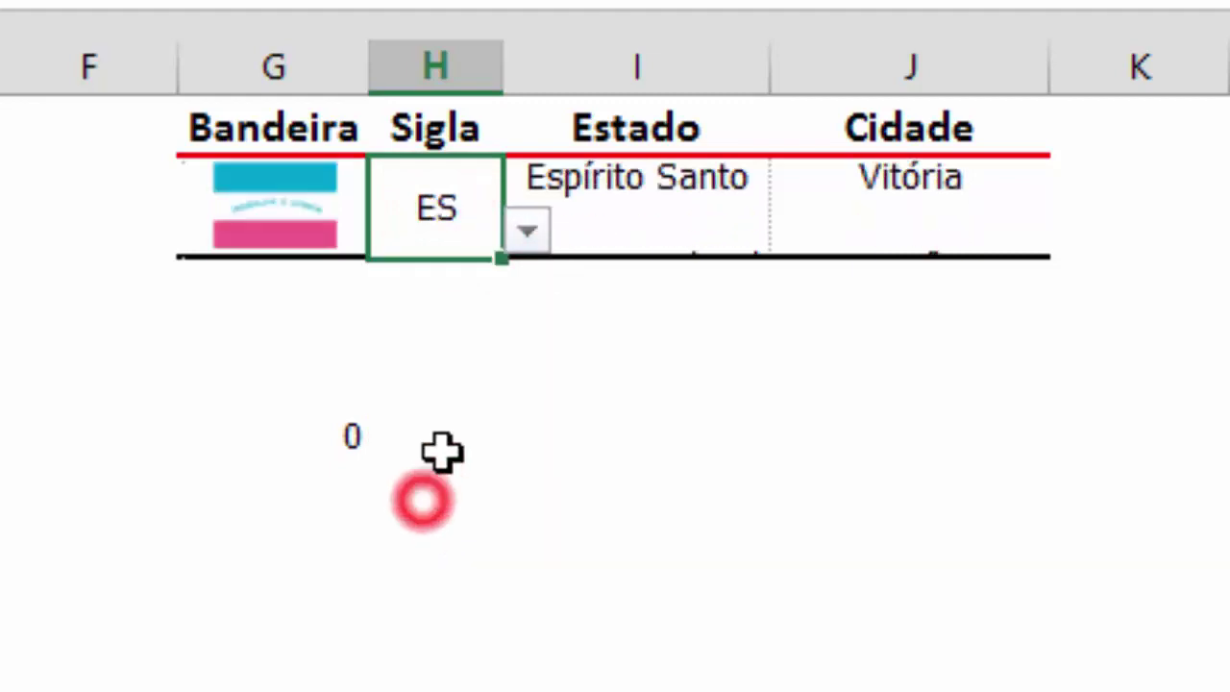
pyautogui.click(529, 231)
pyautogui.click(448, 352)
pyautogui.click(519, 217)
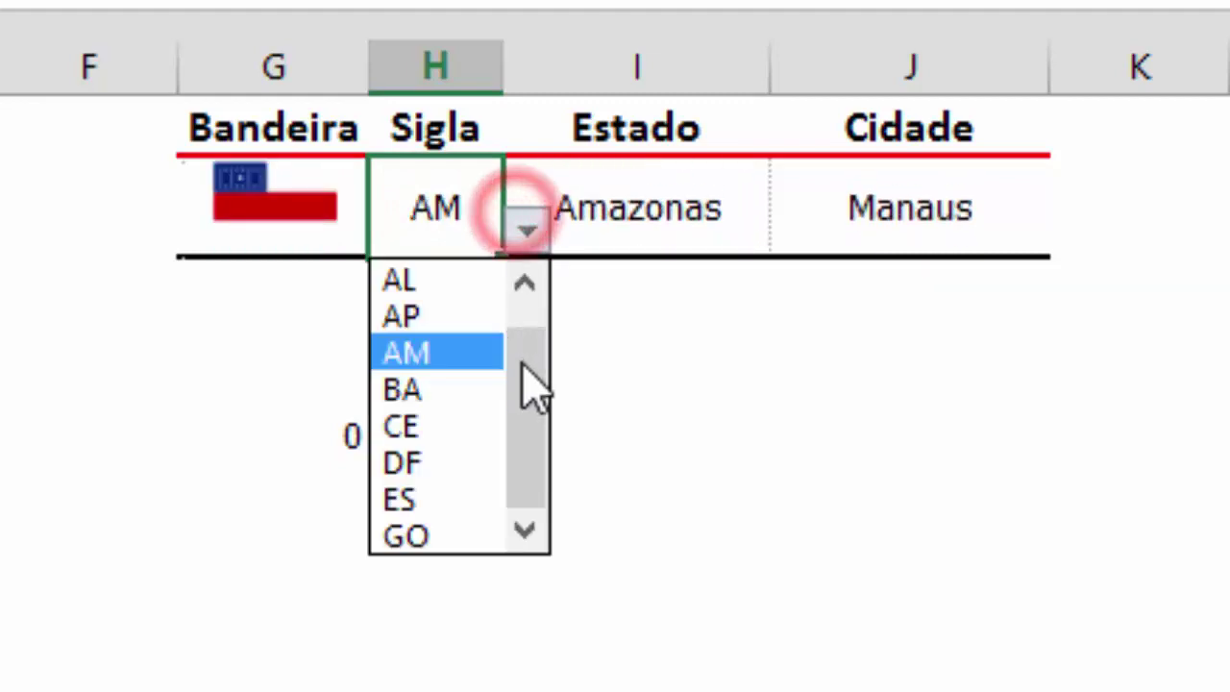
pyautogui.moveTo(519, 380); pyautogui.dragTo(494, 324)
pyautogui.click(439, 316)
pyautogui.click(439, 289)
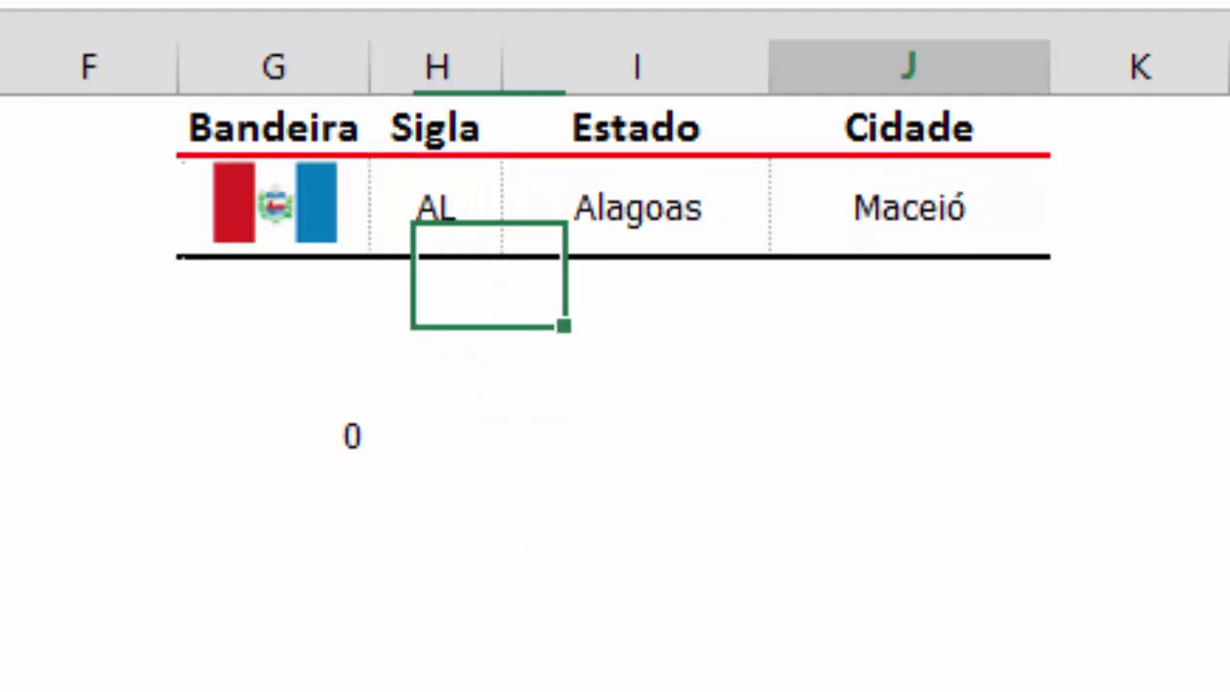
pyautogui.click(663, 464)
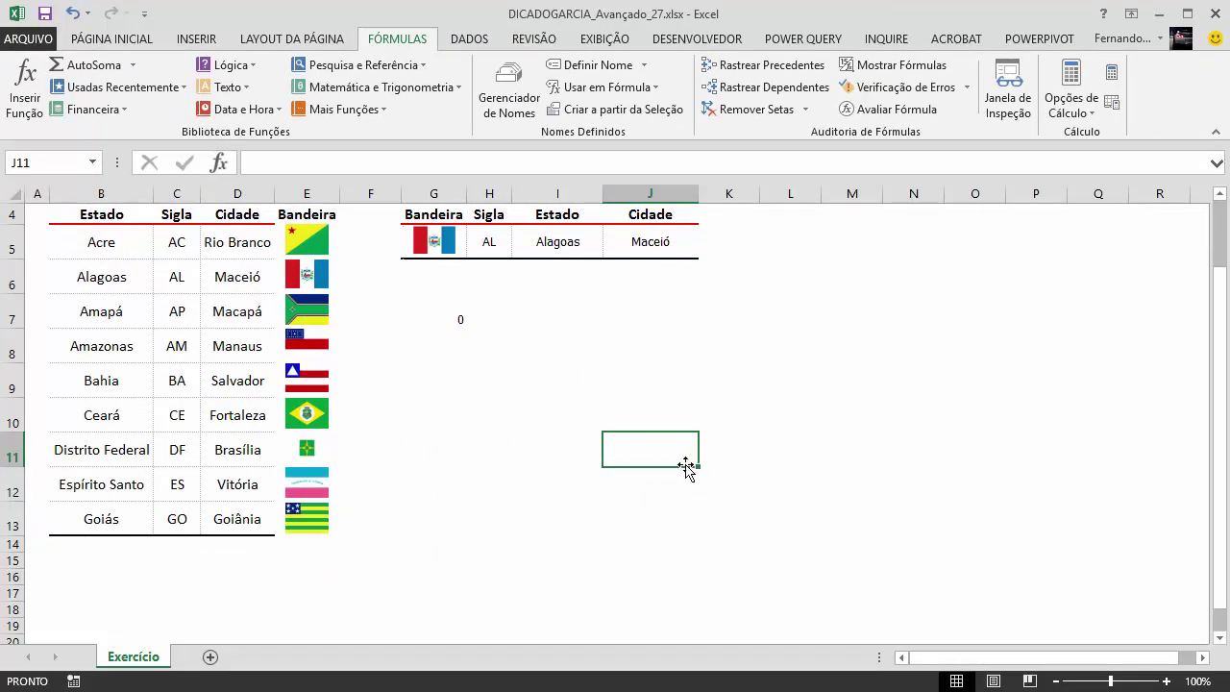
pyautogui.click(557, 240)
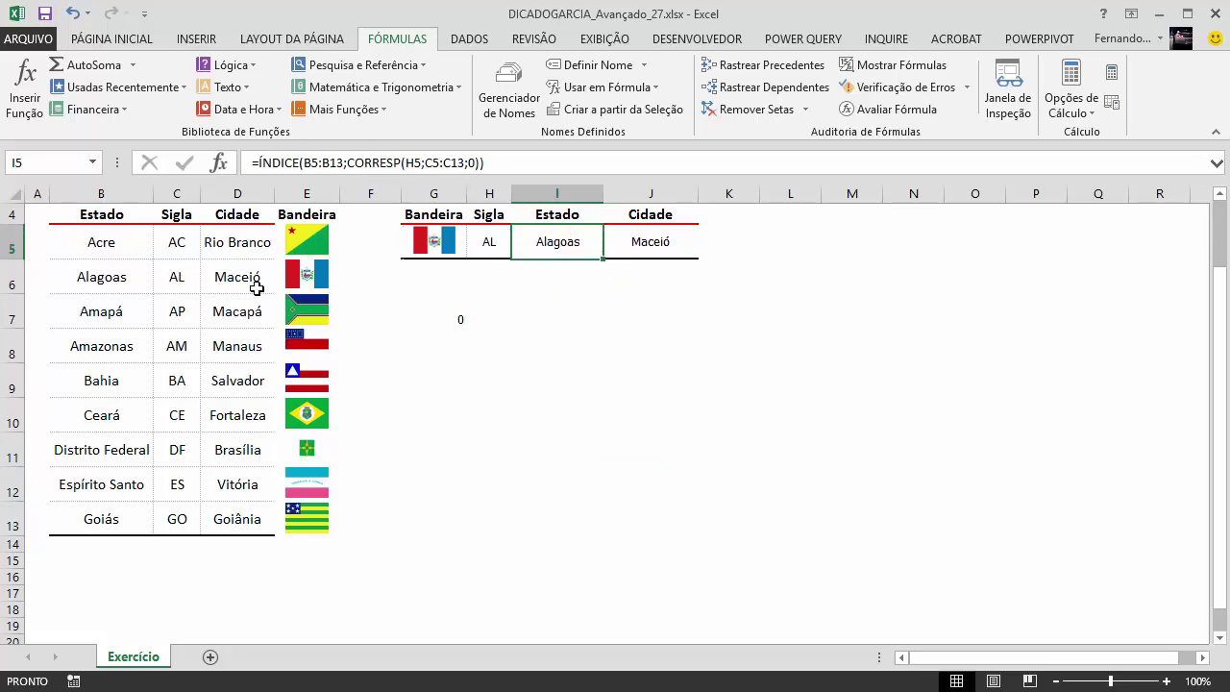
pyautogui.click(632, 248)
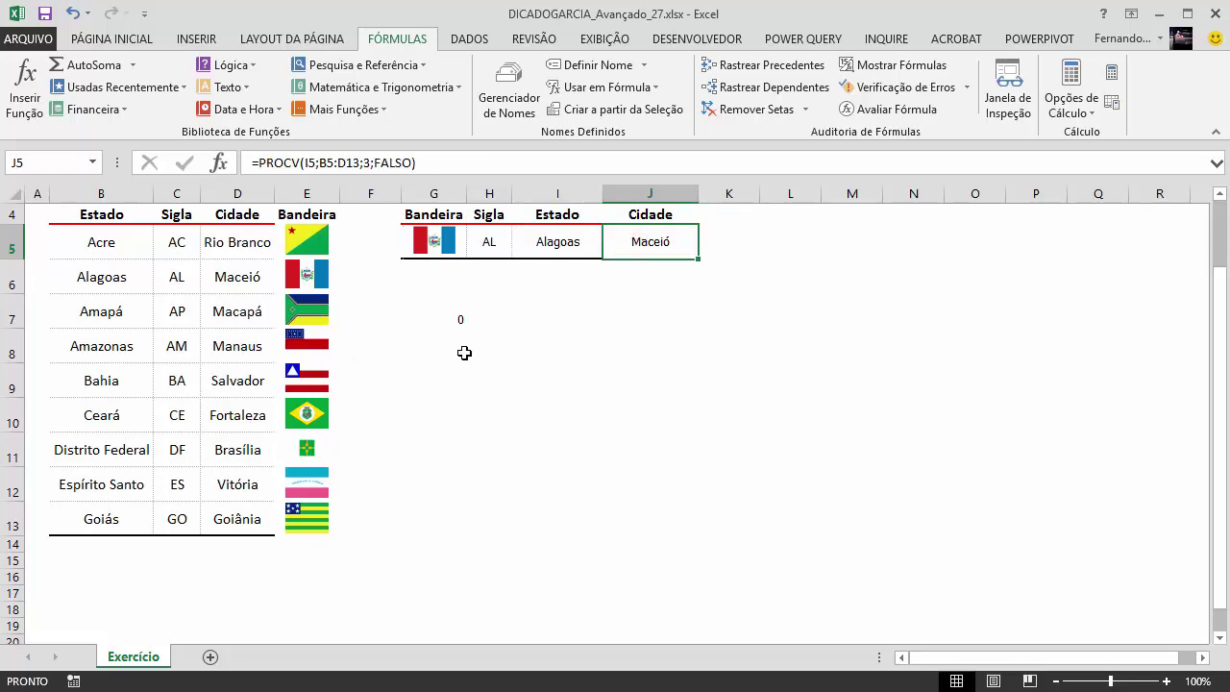
pyautogui.click(489, 310)
pyautogui.click(542, 250)
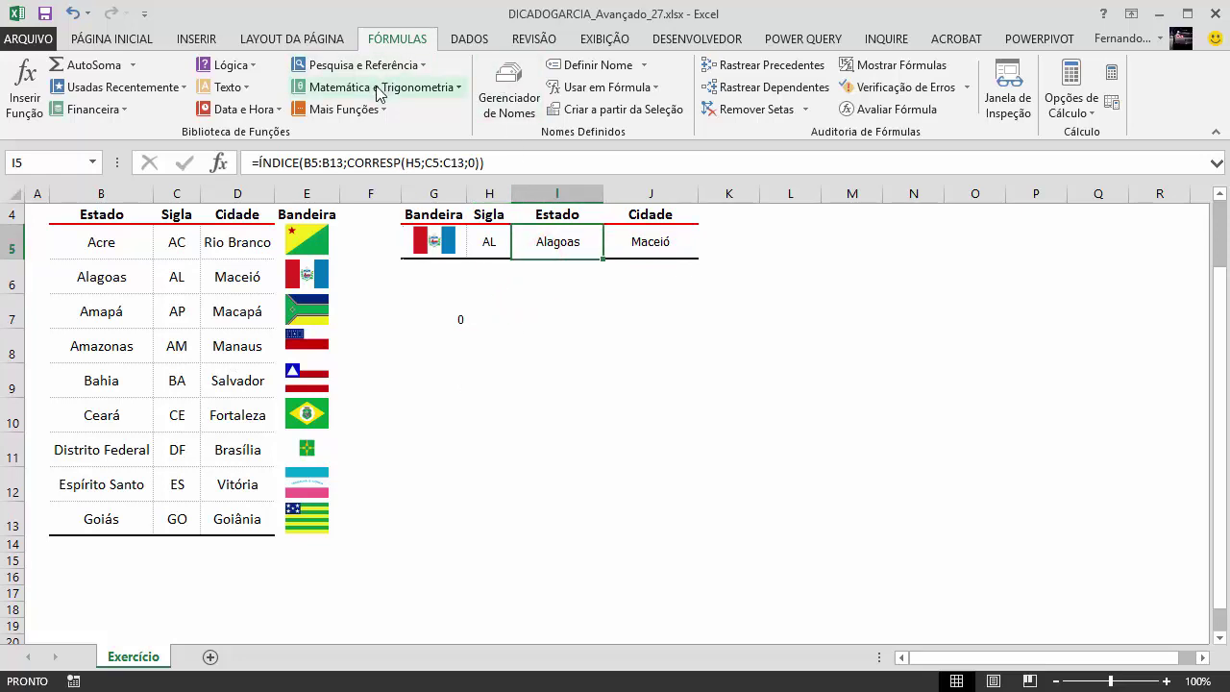
pyautogui.click(502, 106)
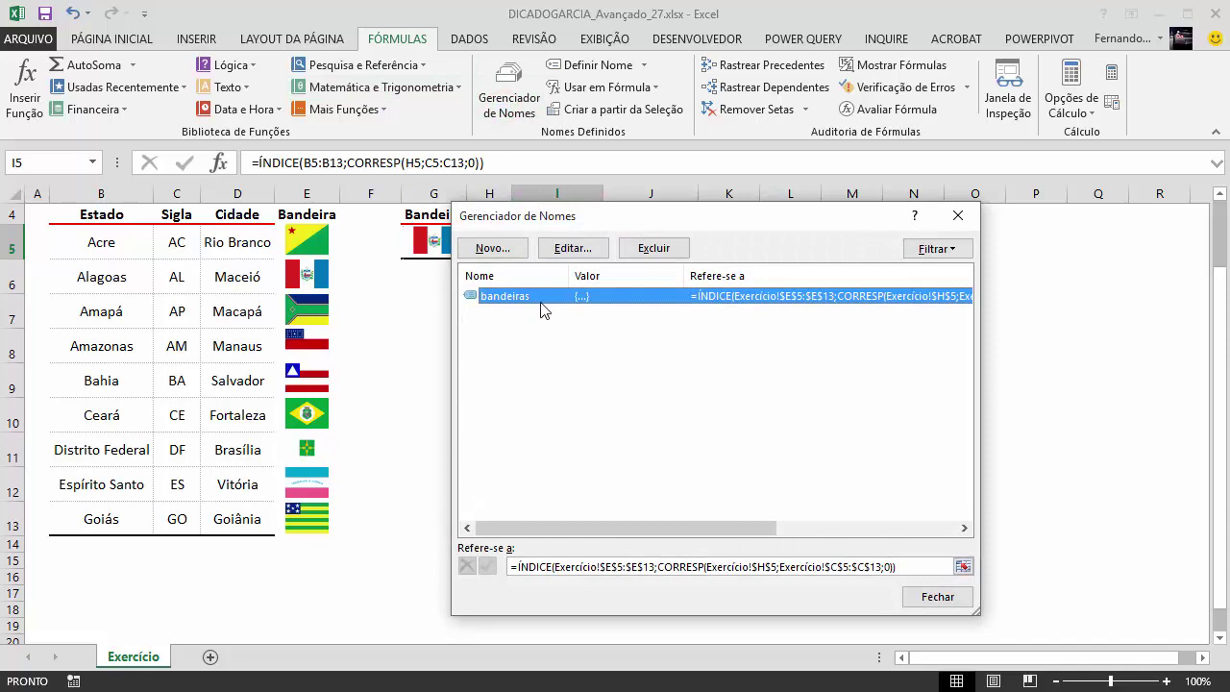
pyautogui.click(940, 598)
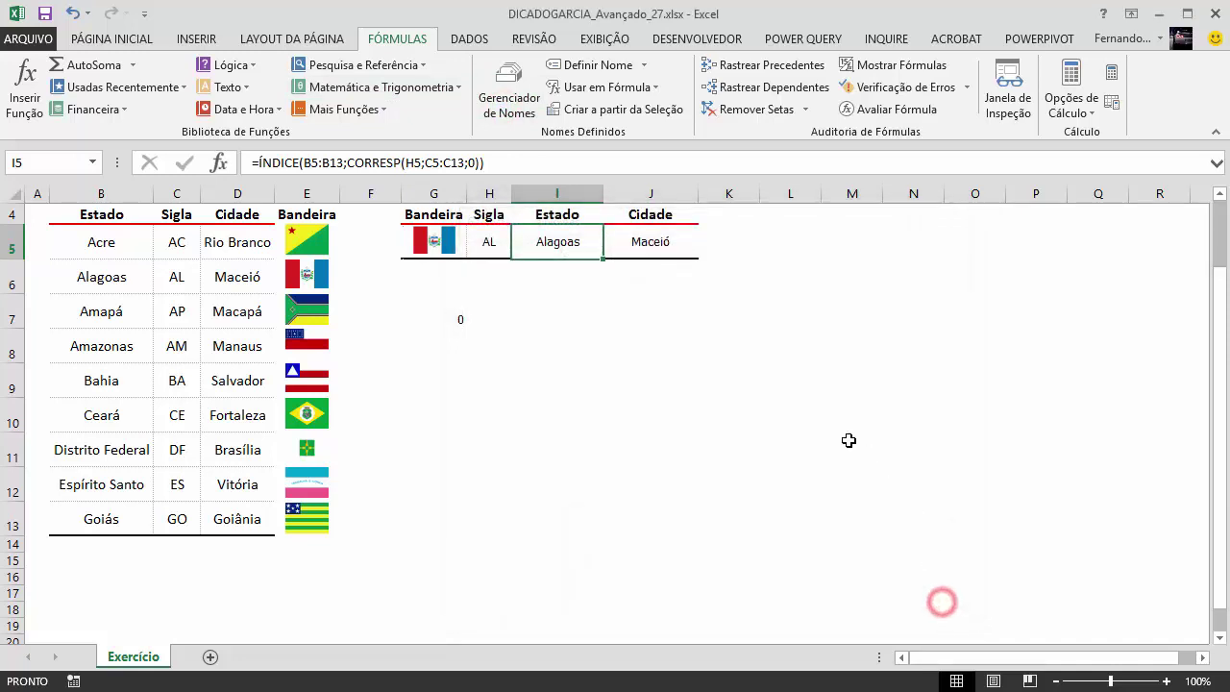
pyautogui.click(436, 240)
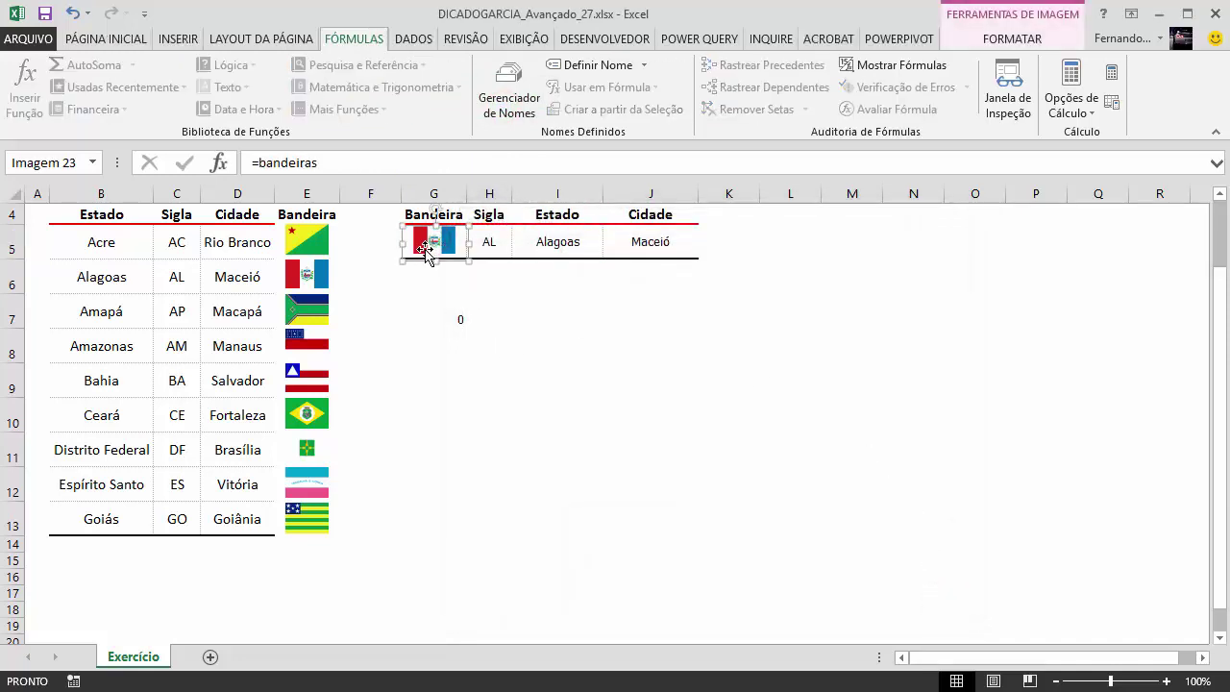
pyautogui.click(436, 343)
# Pick CE, DF, AM, AL and finally ES in H5 to check the flag lookup
pyautogui.click(493, 242)
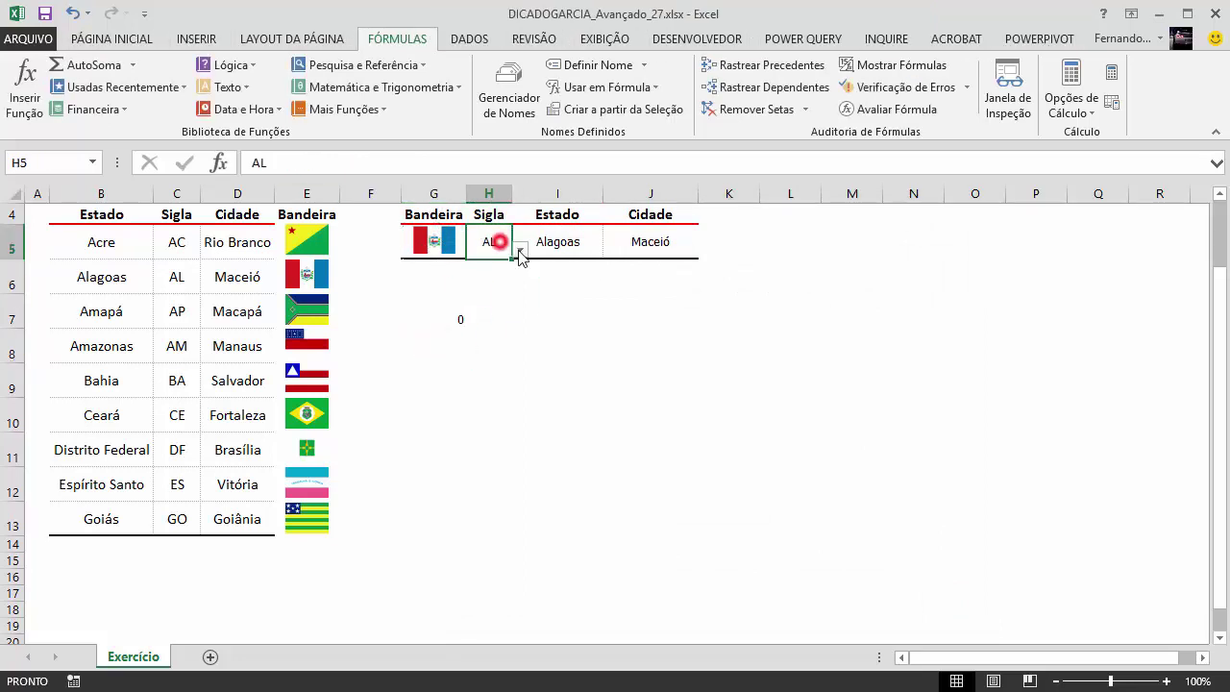
pyautogui.click(520, 249)
pyautogui.click(483, 316)
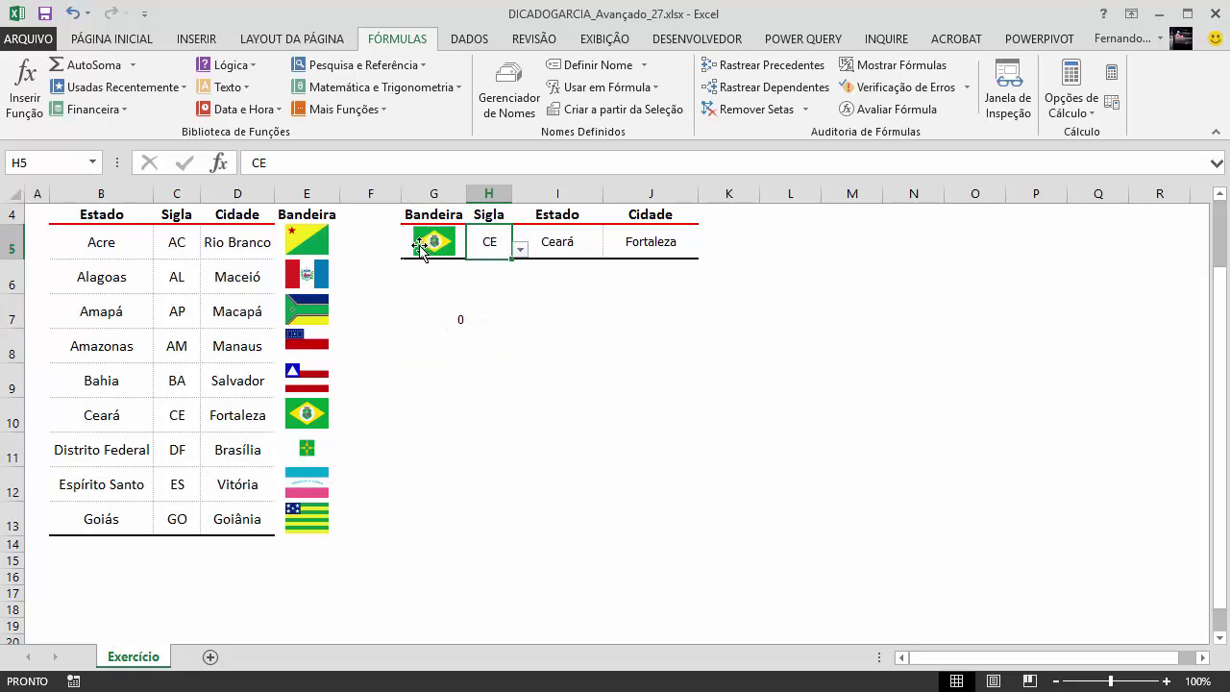
pyautogui.click(520, 249)
pyautogui.click(481, 329)
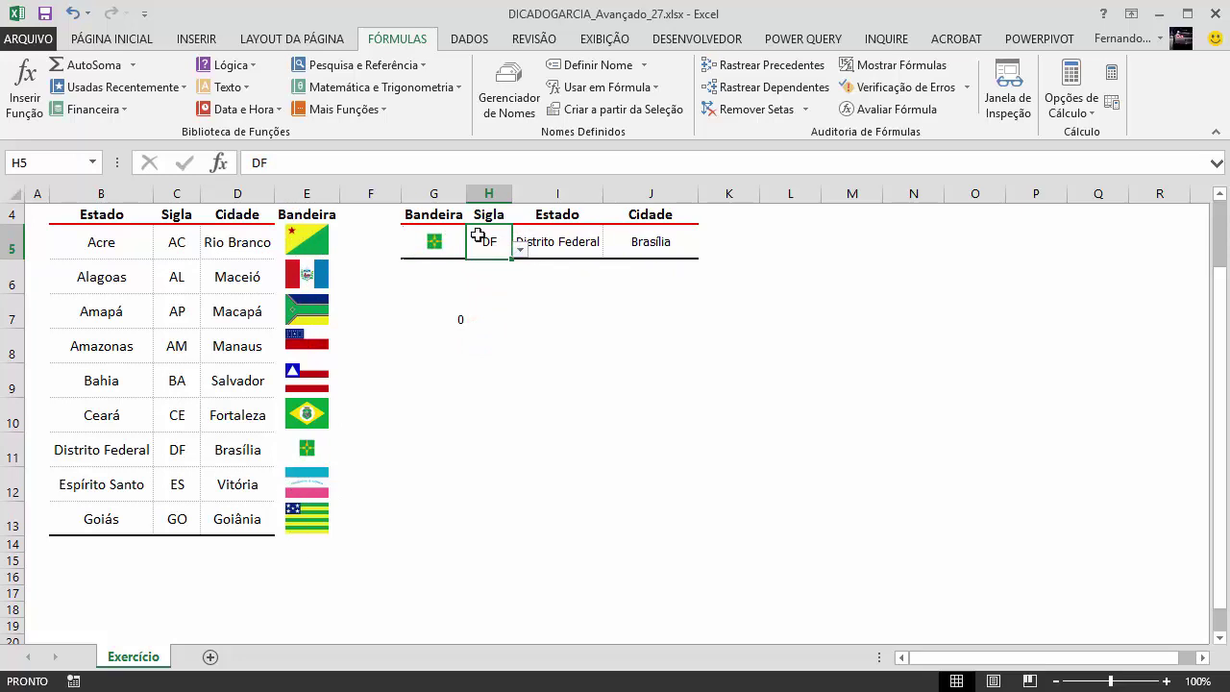
pyautogui.click(518, 251)
pyautogui.click(481, 291)
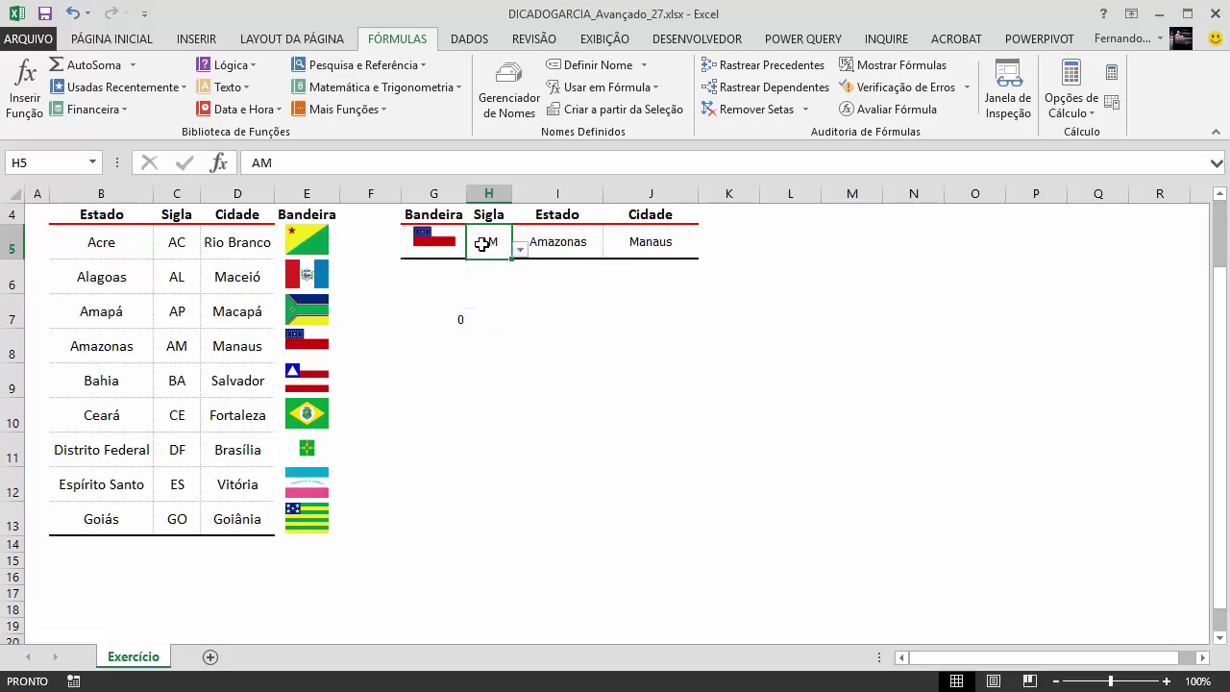
pyautogui.click(523, 252)
pyautogui.click(487, 271)
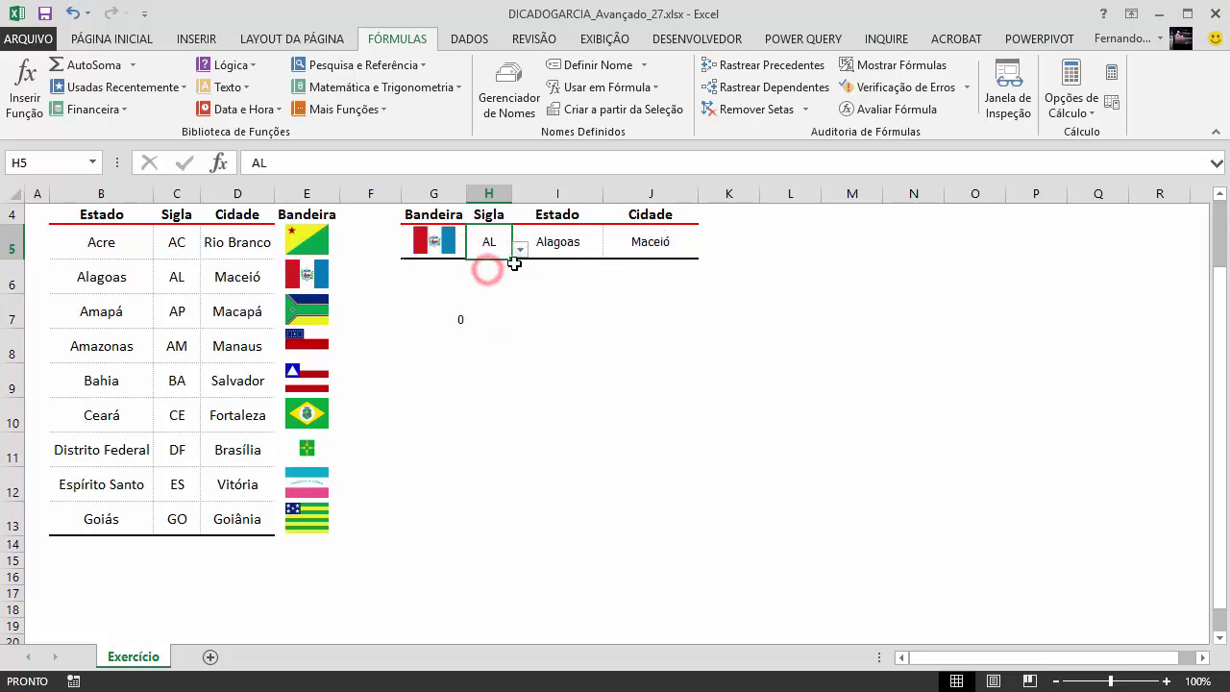
pyautogui.click(518, 256)
pyautogui.click(461, 340)
pyautogui.click(520, 250)
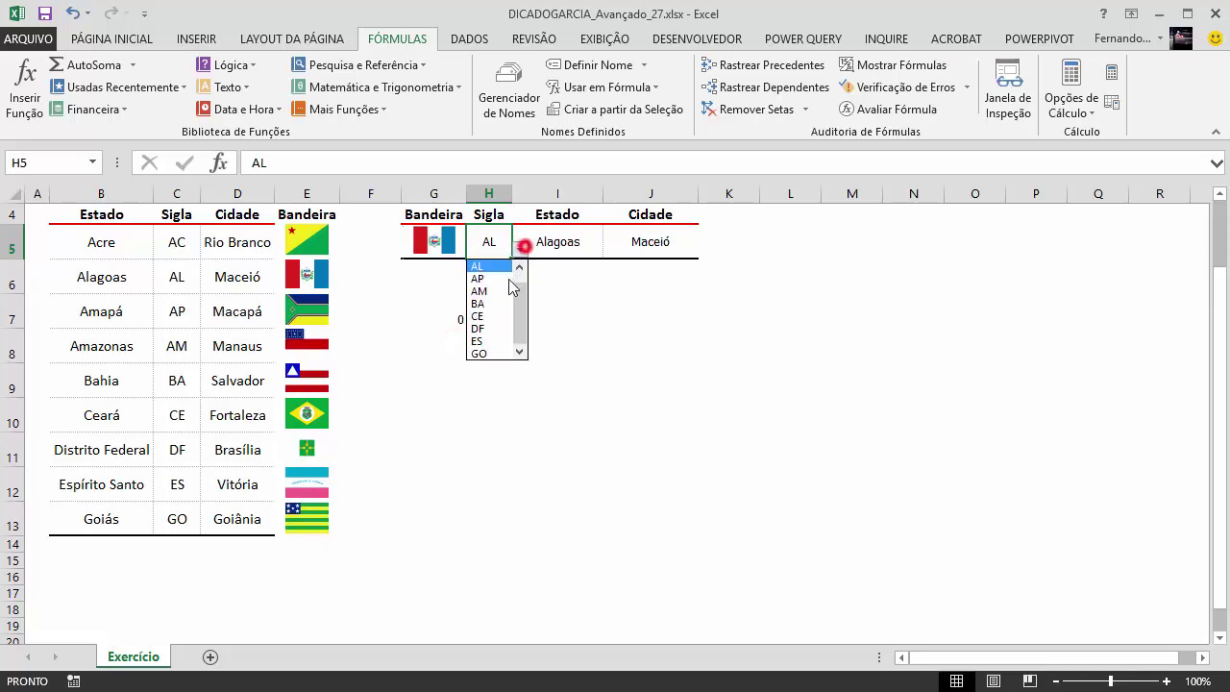
pyautogui.click(478, 342)
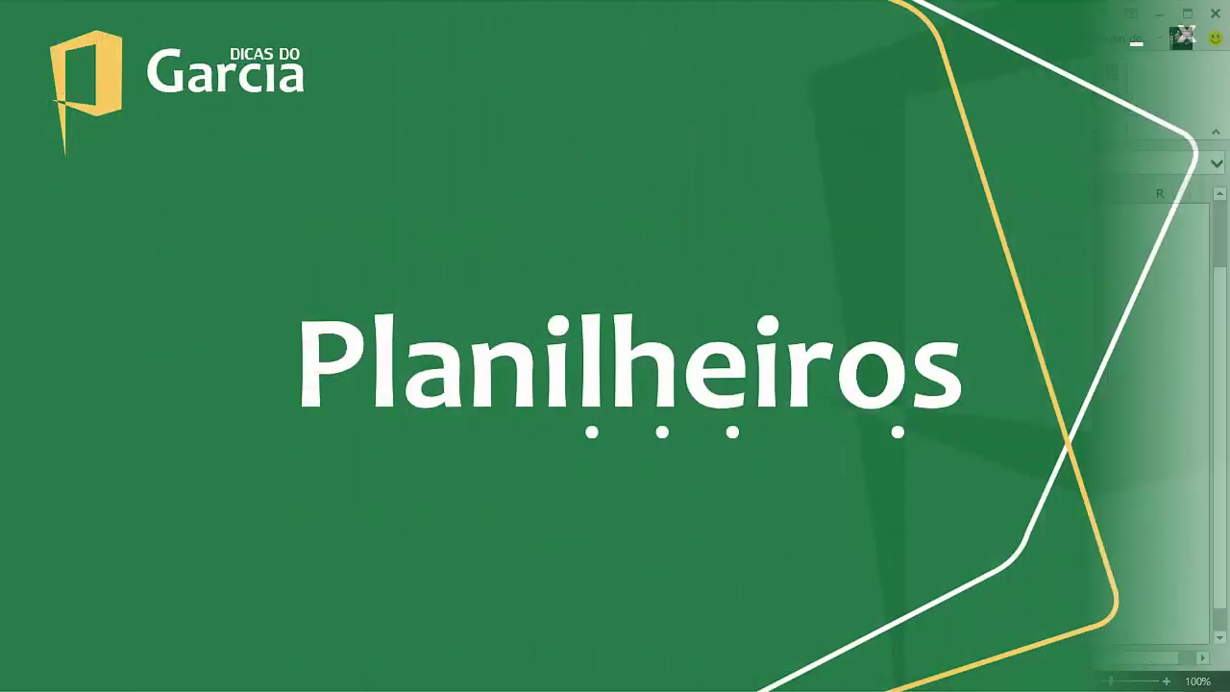